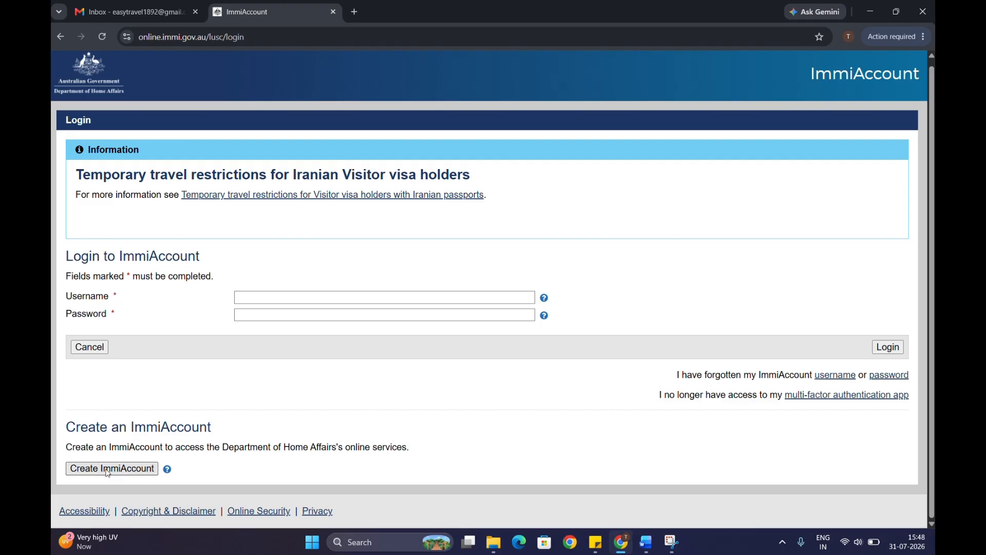
# Start creating a new ImmiAccount and request a verification code for the pasted email address
pyautogui.click(113, 472)
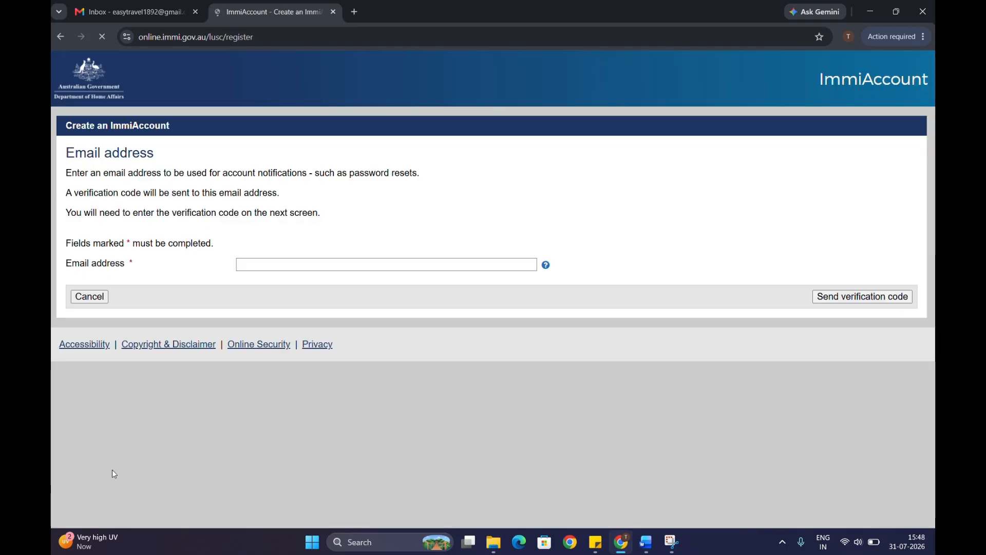
pyautogui.click(272, 262)
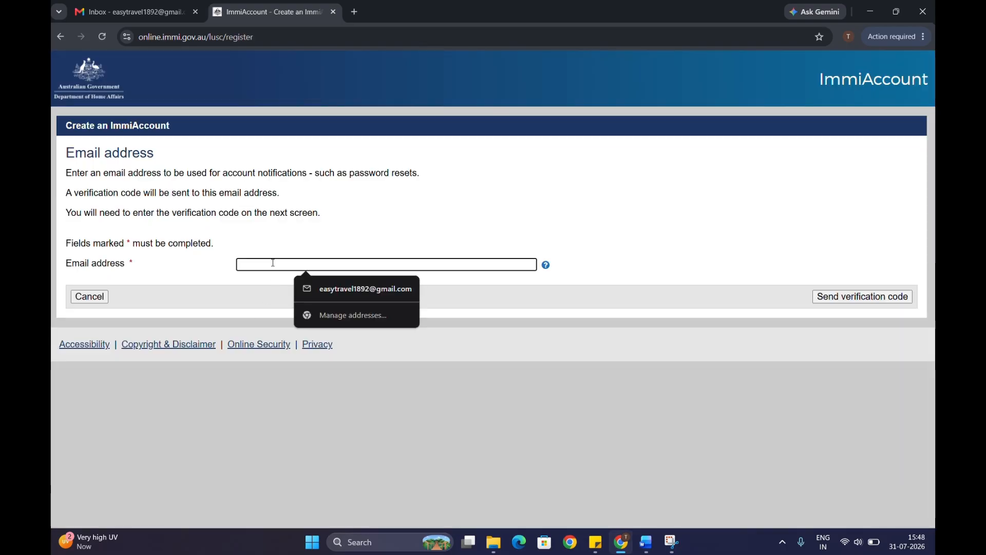
pyautogui.hotkey('ctrl', 'v')
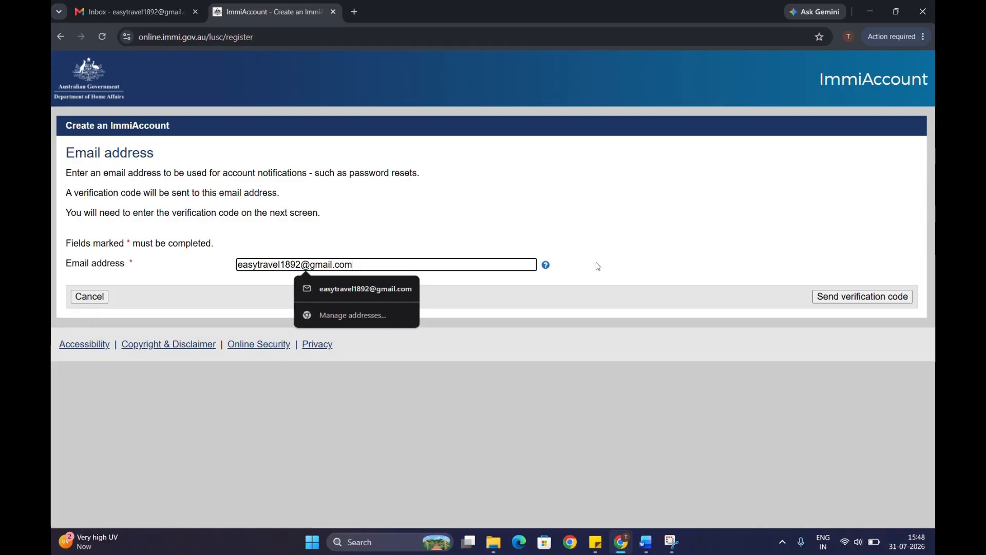
pyautogui.click(824, 300)
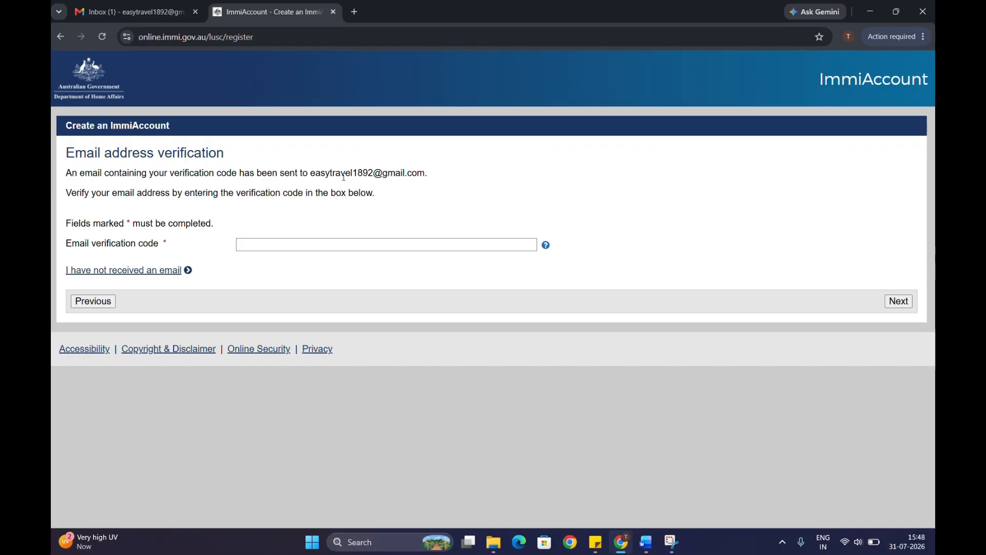
# Open the ImmiAccount email address verification message in the inbox and copy the verification code
pyautogui.click(106, 13)
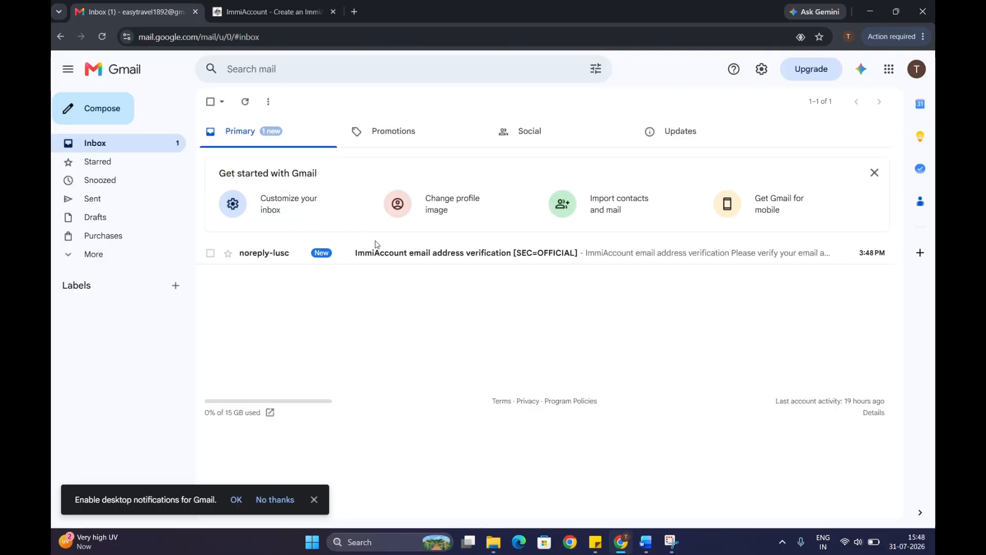
pyautogui.click(393, 253)
pyautogui.doubleClick(497, 252)
pyautogui.hotkey('ctrl', 'c')
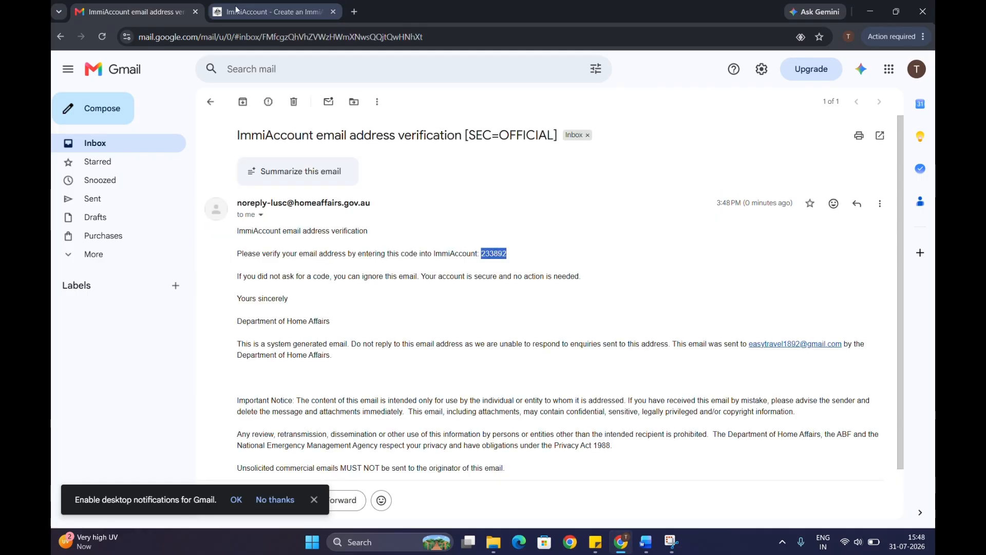
# Paste the email verification code into the registration form and continue
pyautogui.click(269, 12)
pyautogui.click(285, 249)
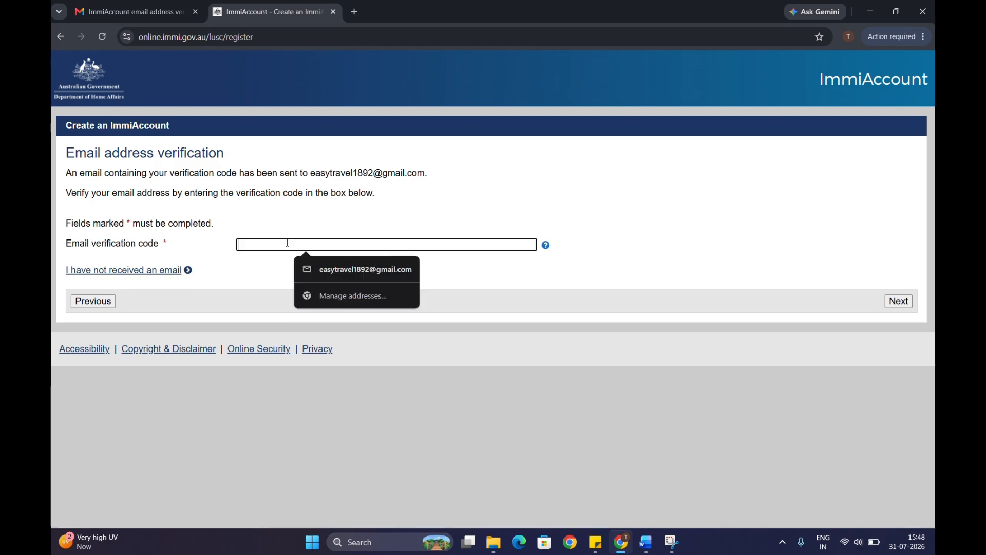
pyautogui.hotkey('ctrl', 'v')
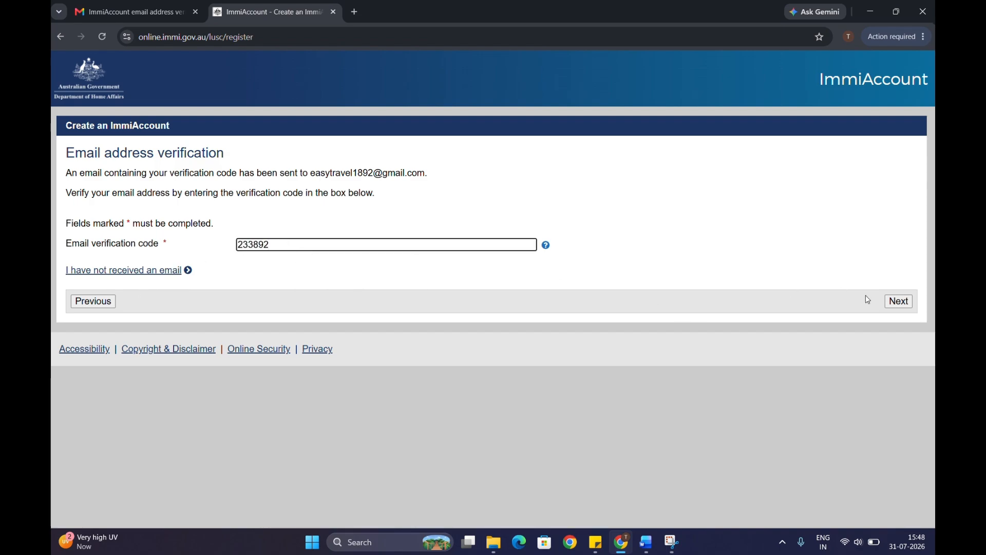
pyautogui.click(900, 302)
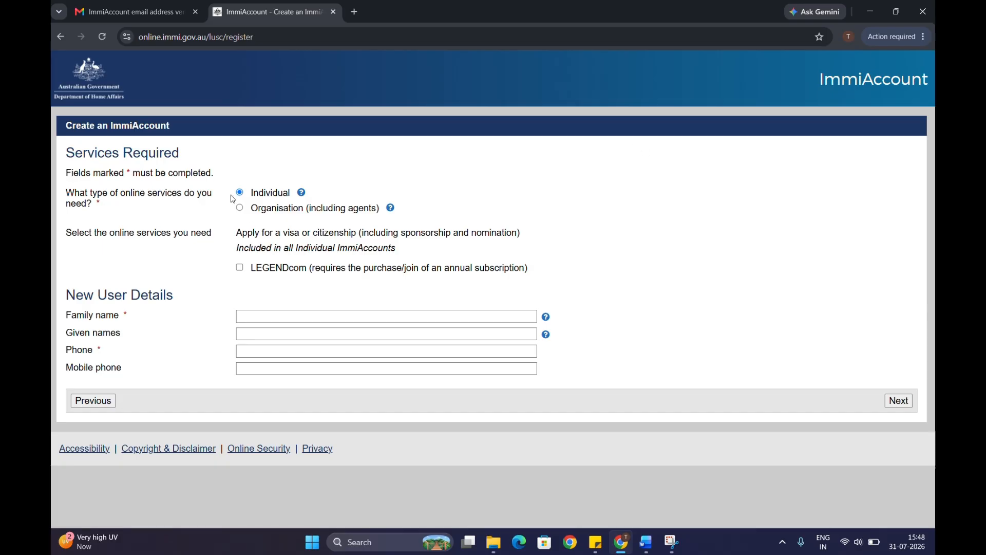
# Fill in the new user's family name and given names under New User Details
pyautogui.click(270, 318)
pyautogui.write('XoXo')
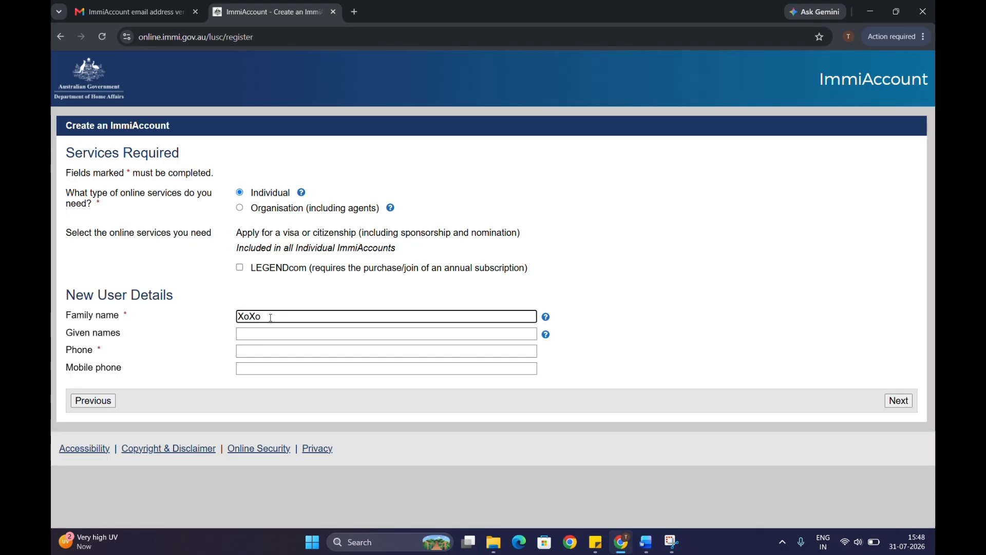
pyautogui.press('Tab')
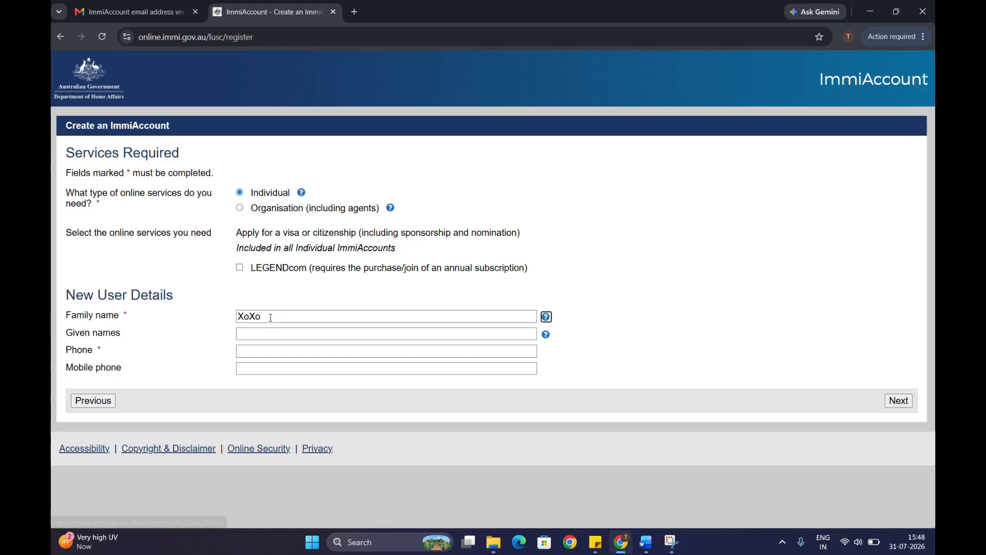
pyautogui.click(261, 334)
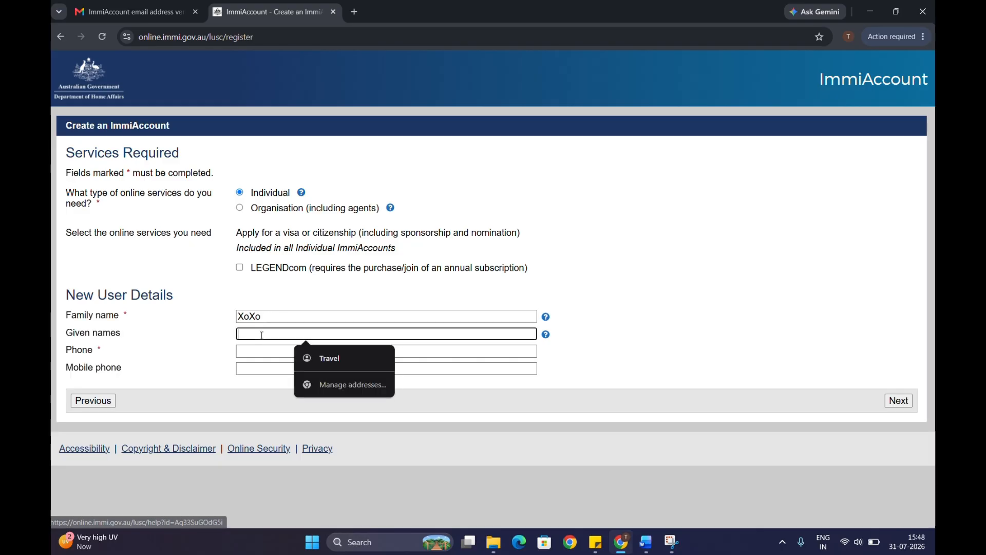
pyautogui.write('Shradha')
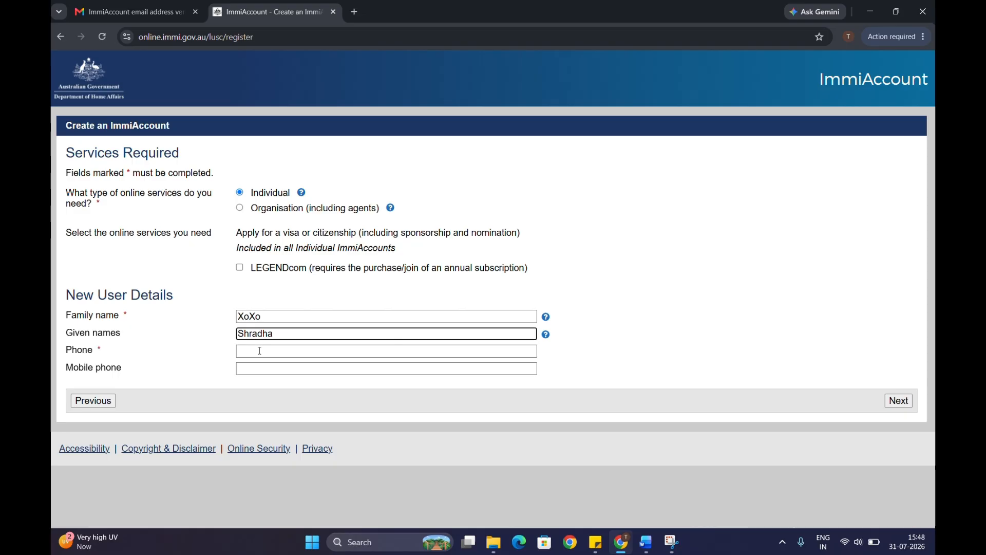
# Enter the user's phone number in the Phone field
pyautogui.click(260, 352)
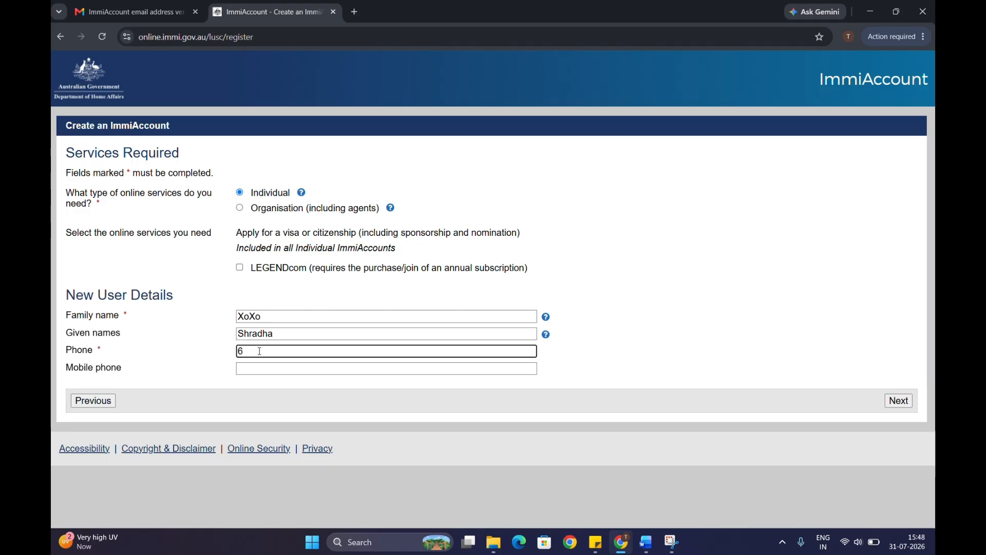
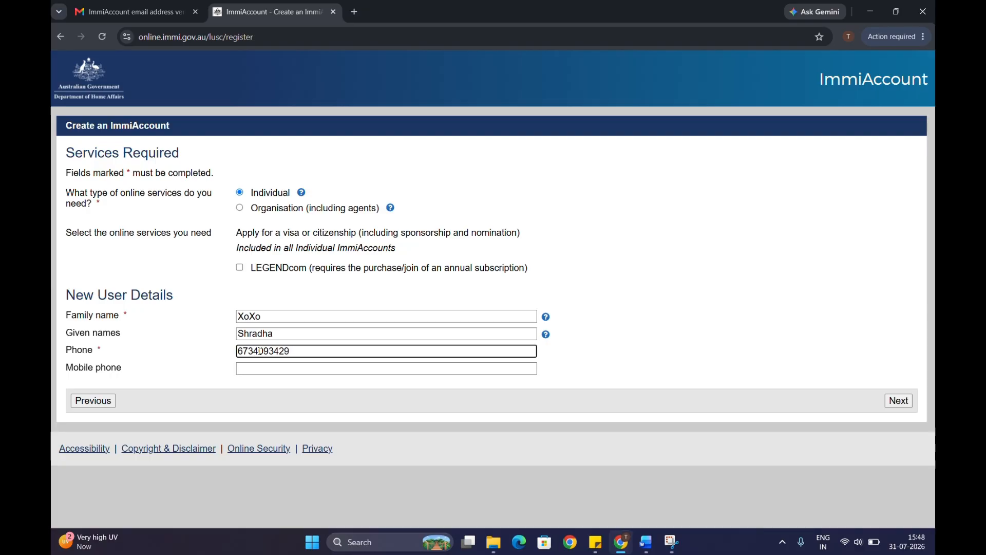
pyautogui.press('Tab')
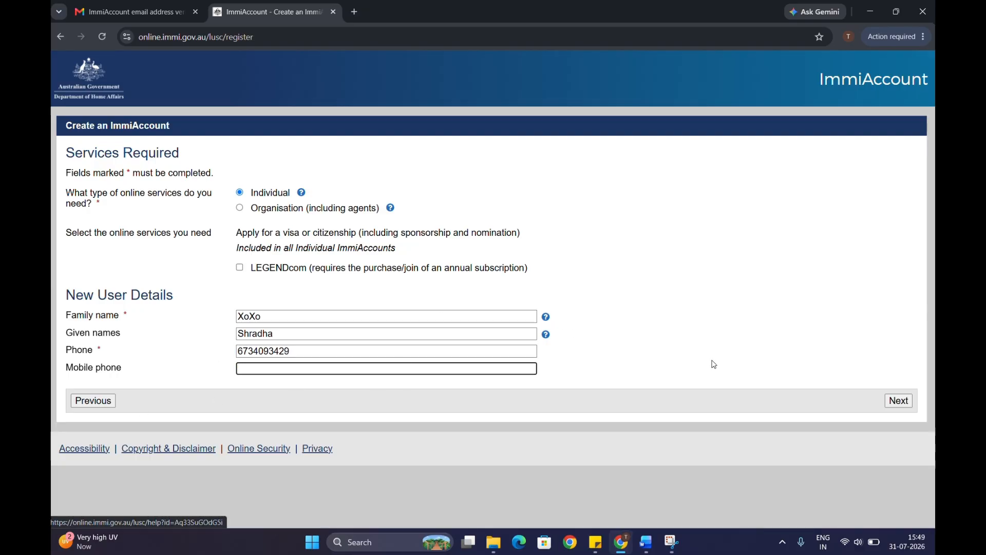
# Open the help for the Organisation (including agents) option and read it before returning to the form
pyautogui.click(392, 209)
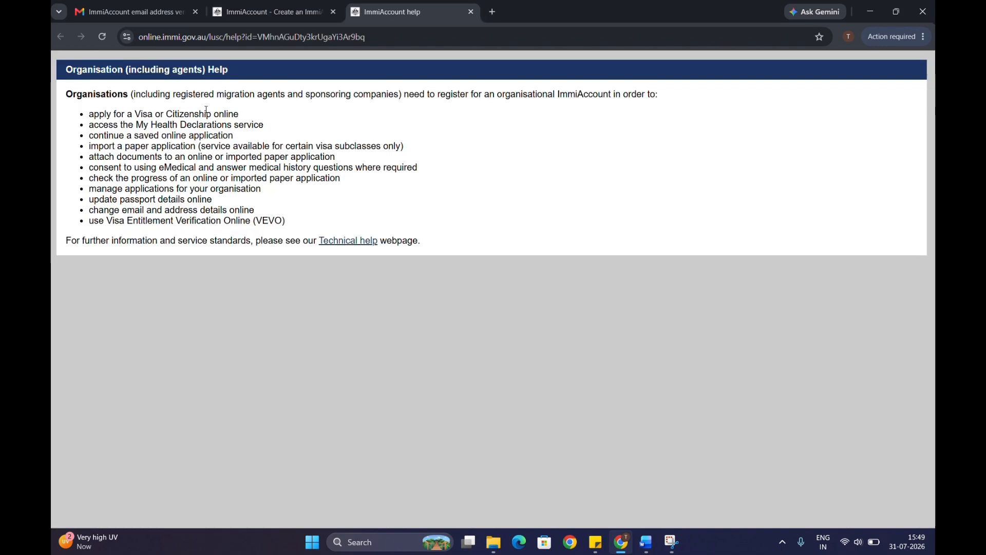
pyautogui.moveTo(206, 110); pyautogui.dragTo(281, 155)
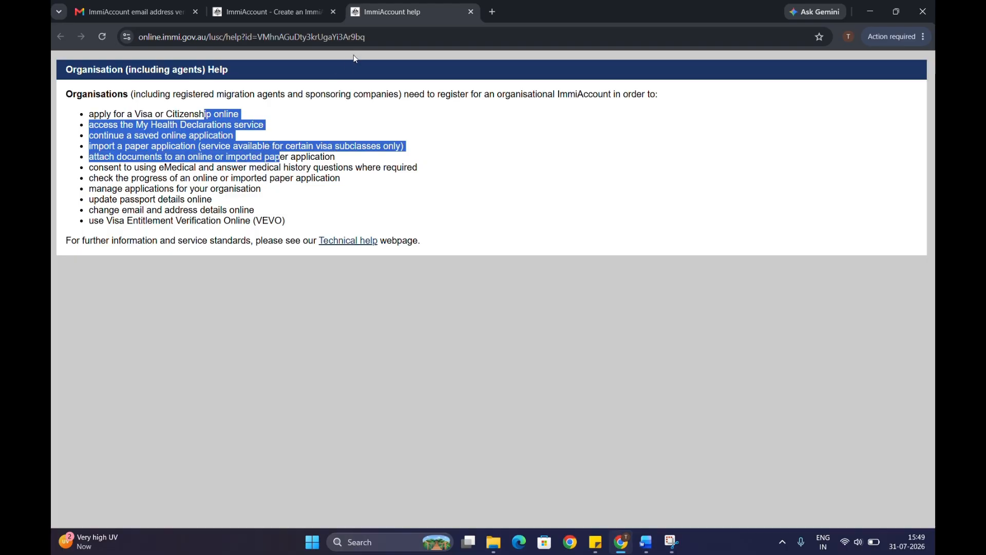
pyautogui.click(289, 18)
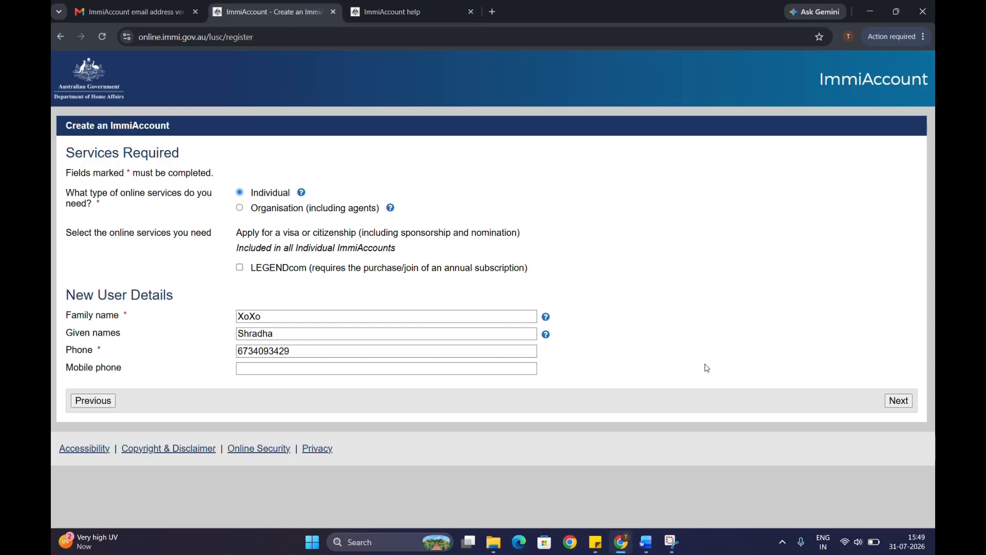
# Continue to the account details and enter and confirm a new account password
pyautogui.click(905, 405)
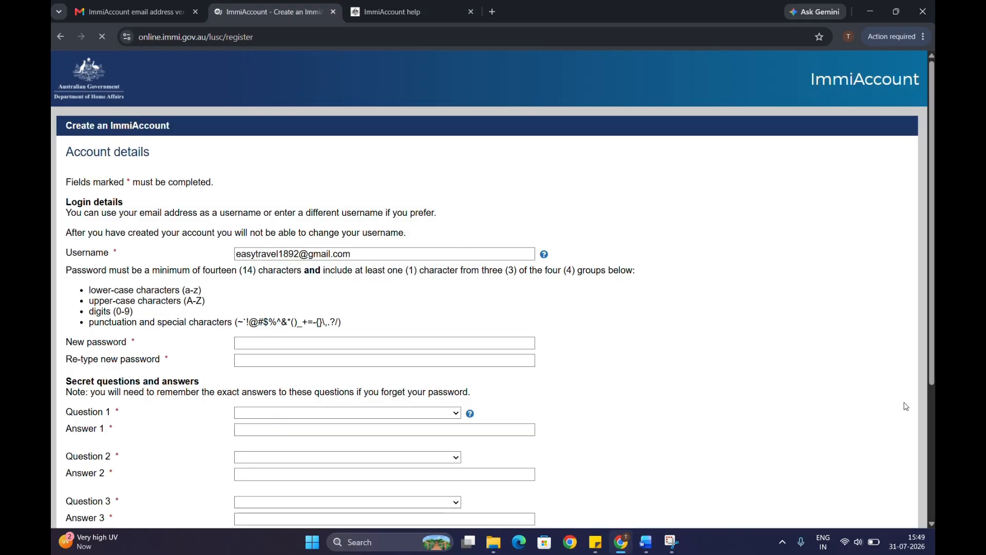
pyautogui.click(283, 344)
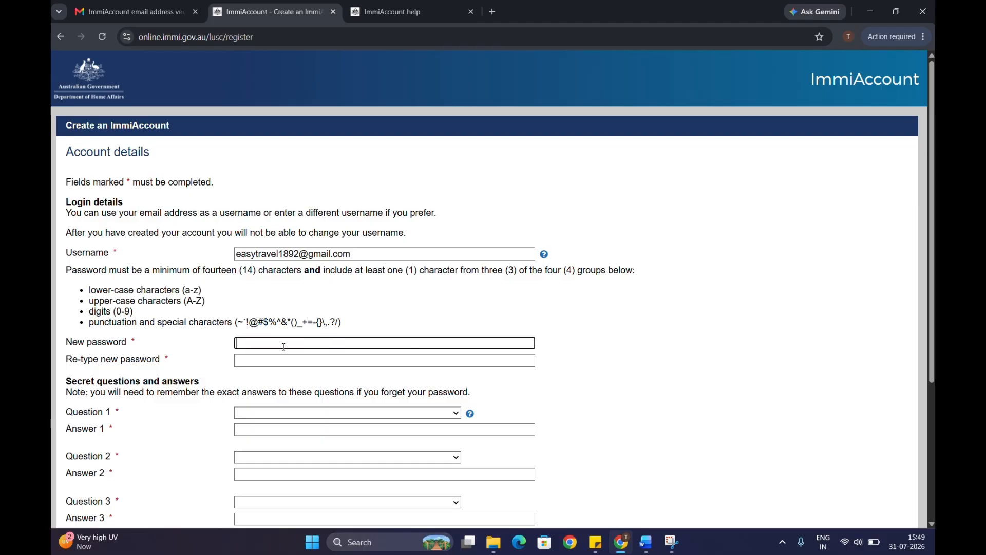
pyautogui.write('••')
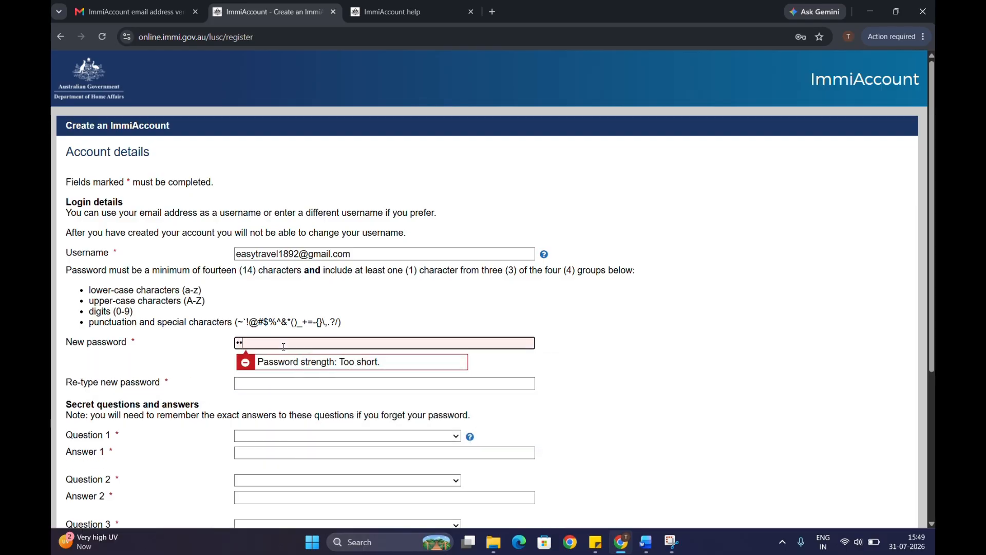
pyautogui.write('•••••••••••')
pyautogui.press('Tab')
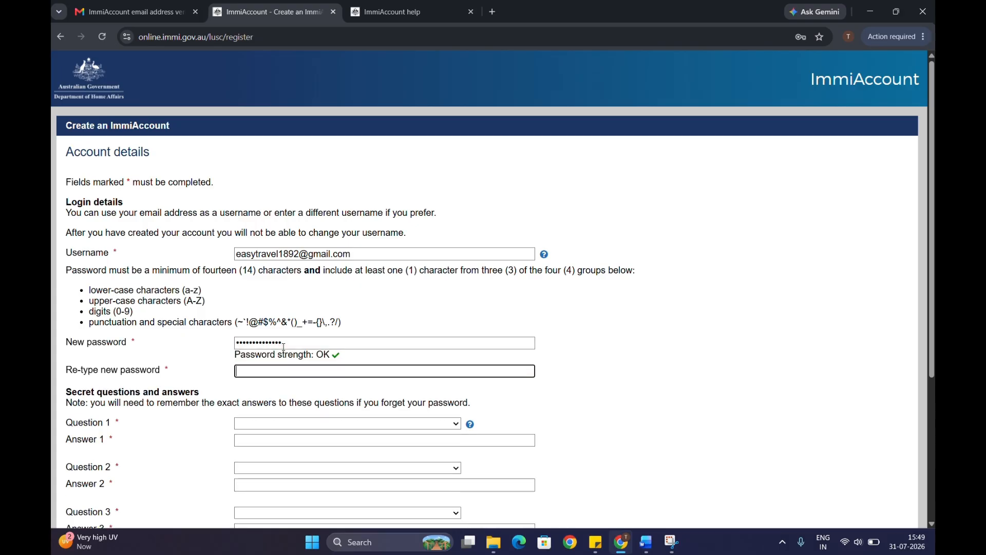
pyautogui.write('••••••••••')
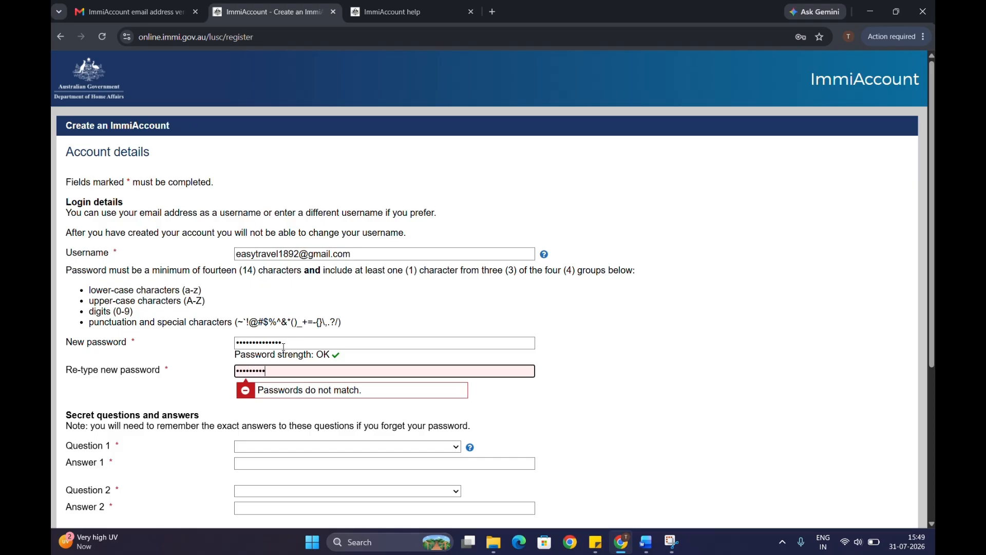
pyautogui.write('•')
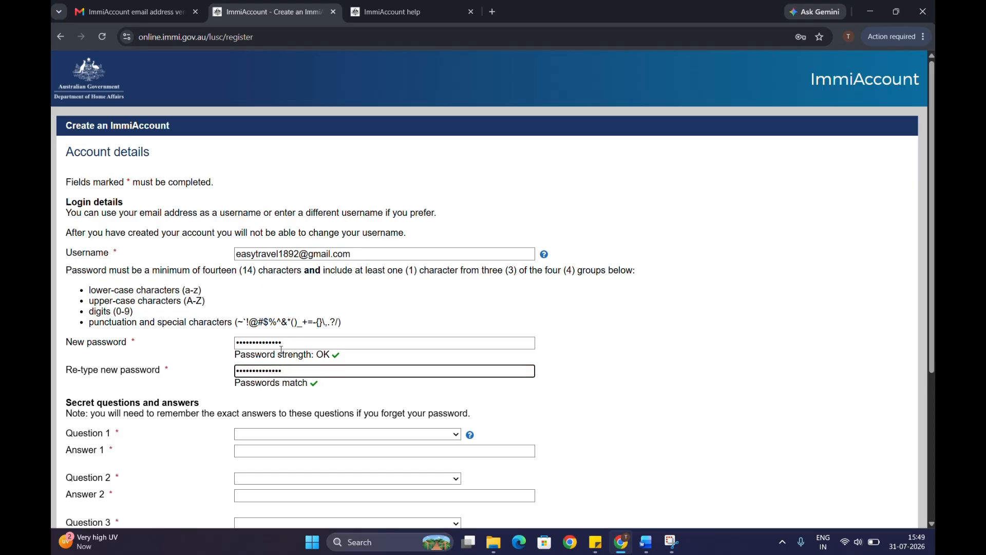
pyautogui.scroll(-2, 267, 382)
pyautogui.click(285, 311)
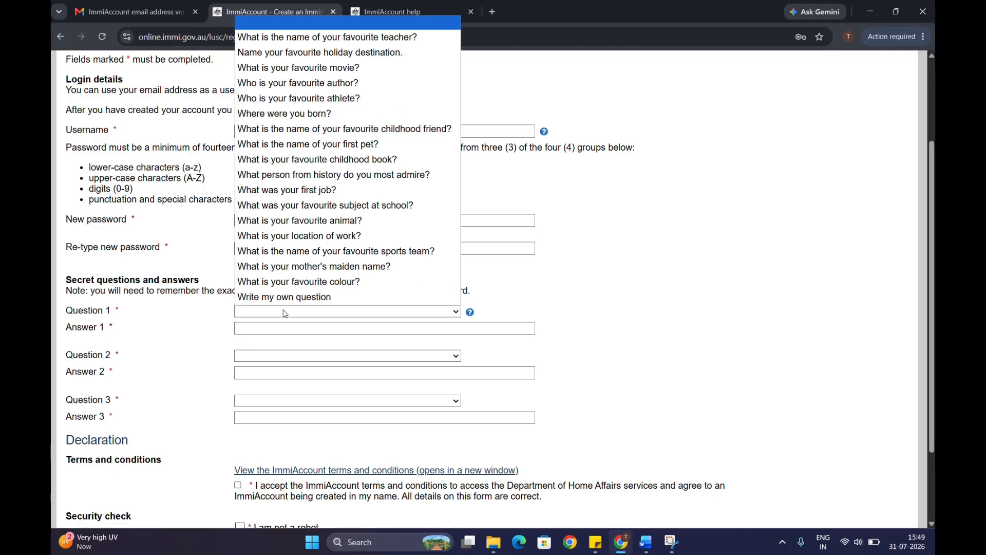
pyautogui.click(307, 72)
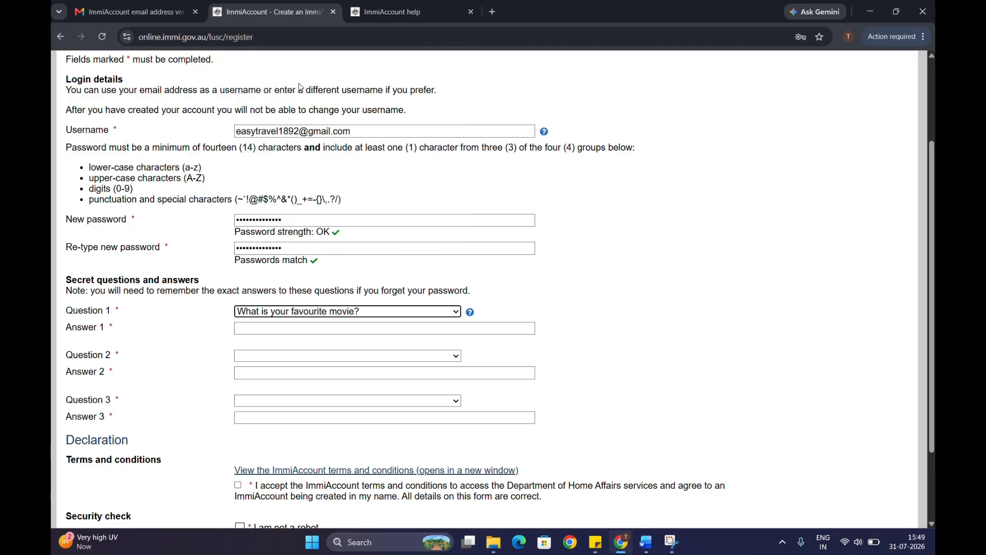
pyautogui.click(303, 328)
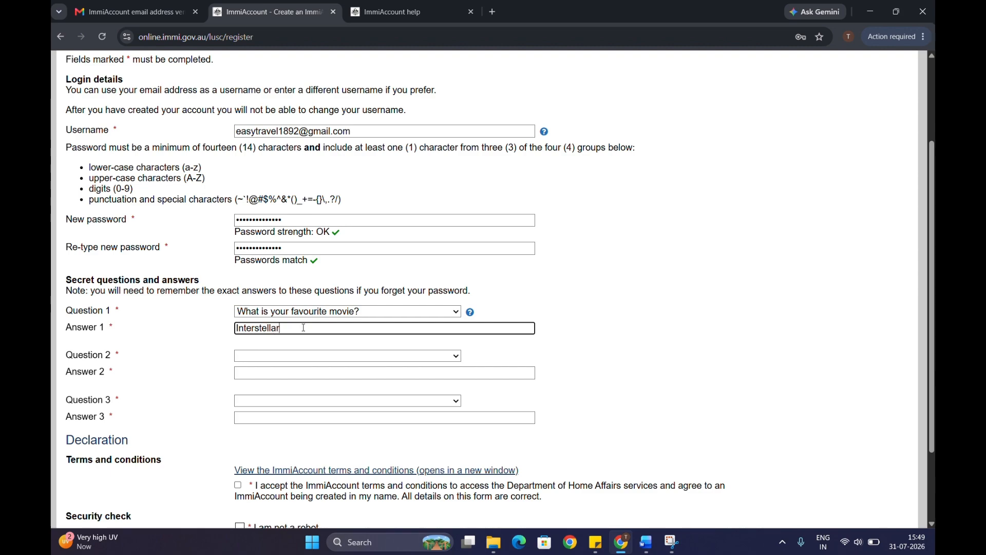
pyautogui.press('Tab')
pyautogui.click(303, 354)
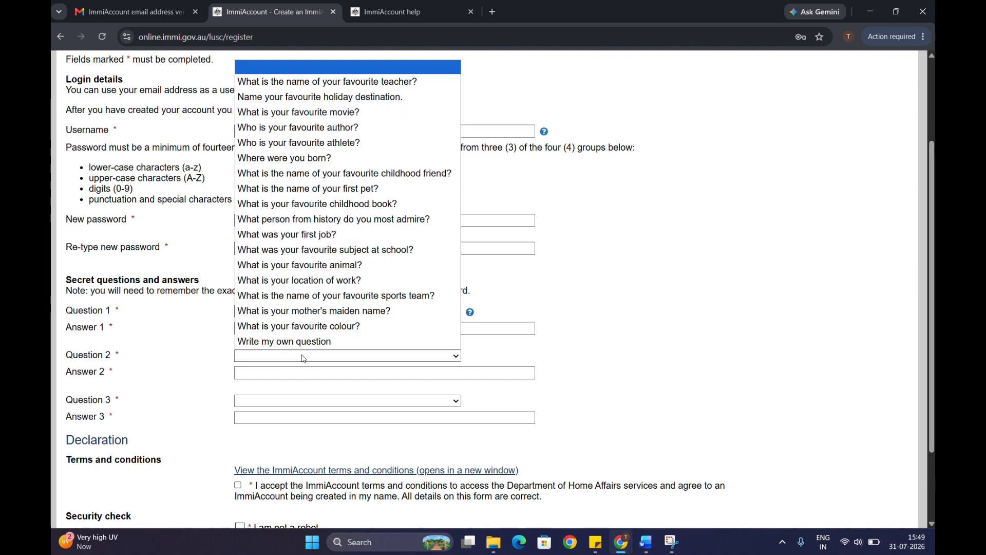
pyautogui.click(319, 124)
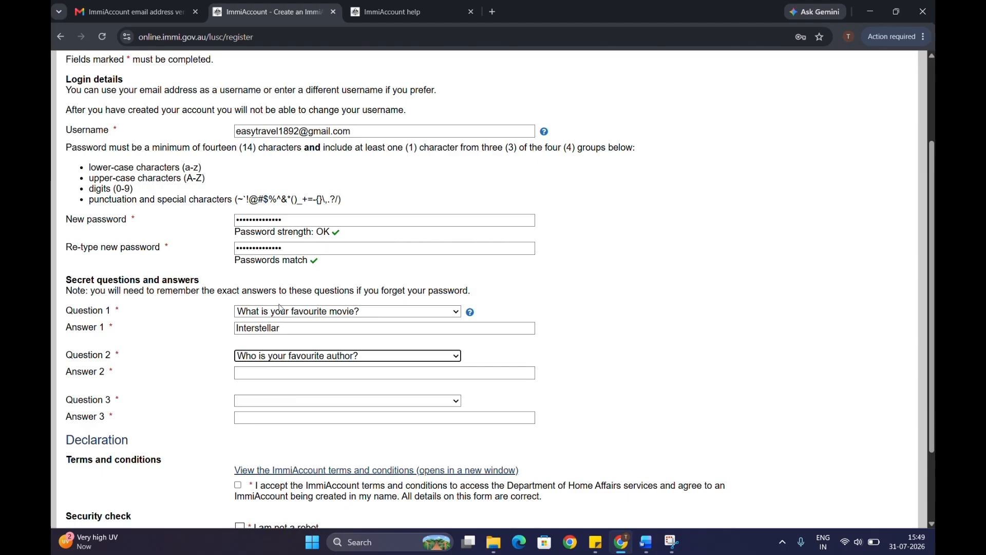
pyautogui.click(302, 372)
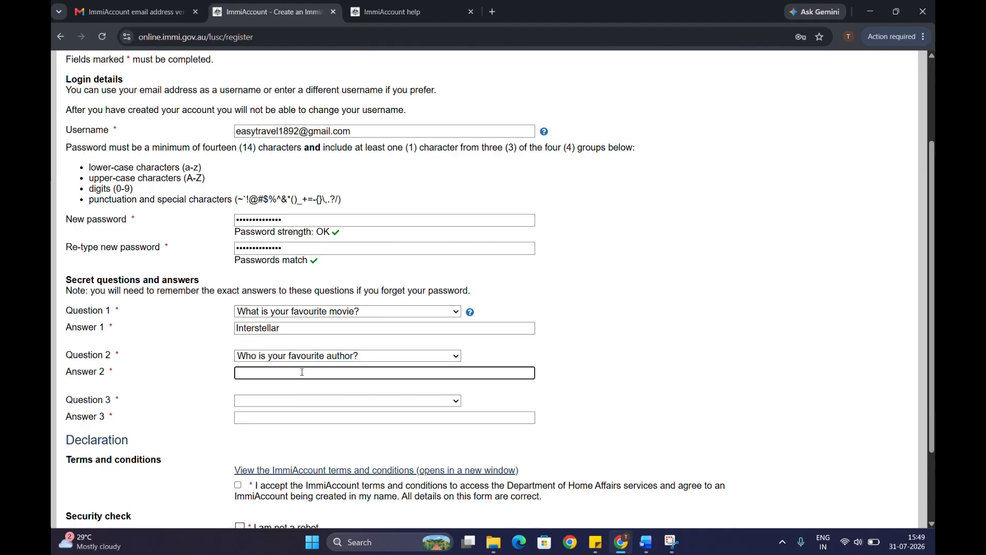
pyautogui.click(286, 402)
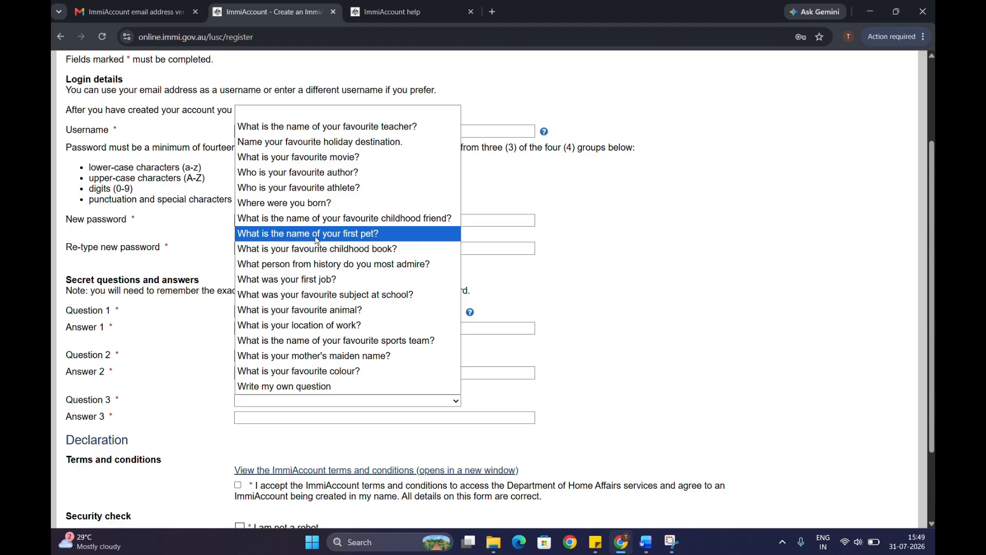
pyautogui.click(316, 234)
pyautogui.click(286, 417)
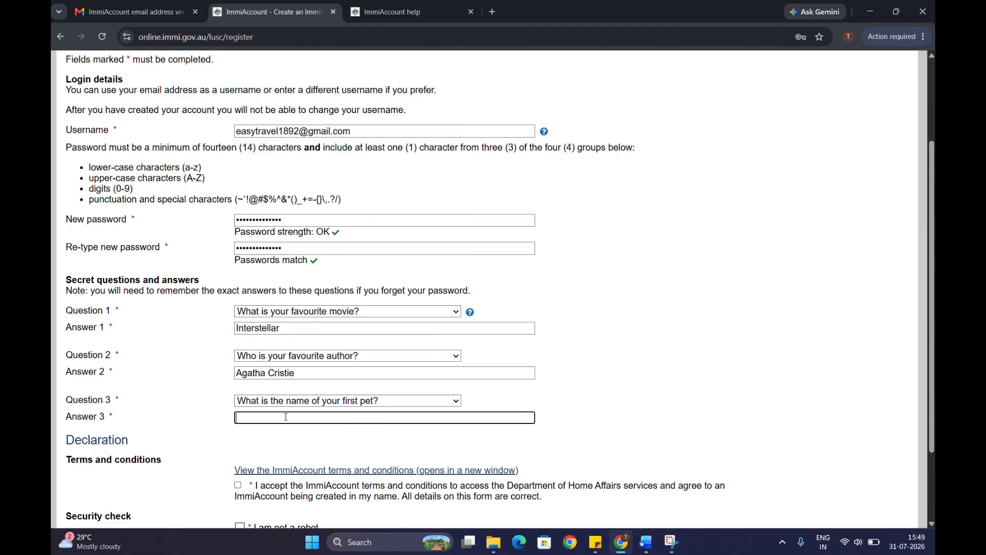
# Accept the ImmiAccount terms and conditions, tick the robot check, and continue to the next page
pyautogui.scroll(-2, 286, 417)
pyautogui.click(238, 385)
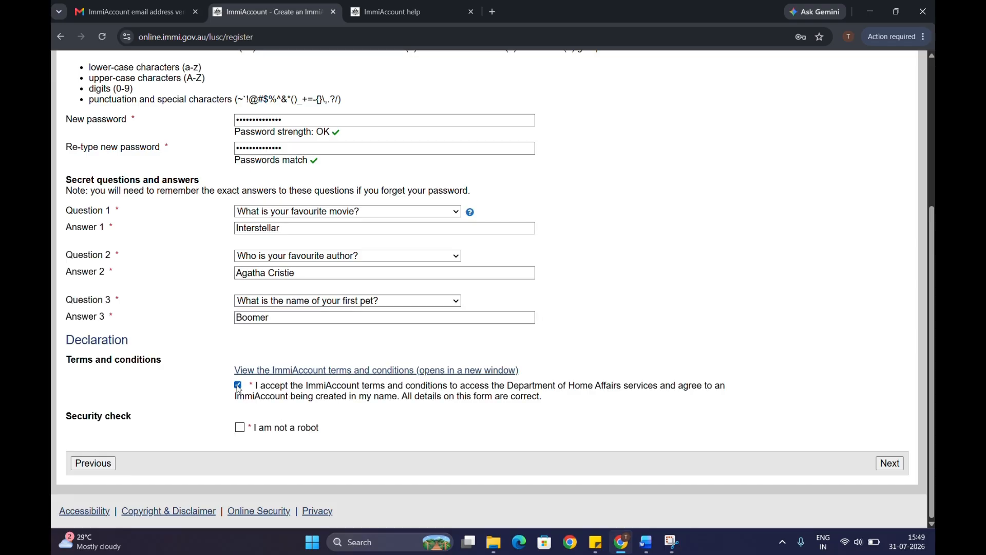
pyautogui.click(240, 428)
pyautogui.click(890, 466)
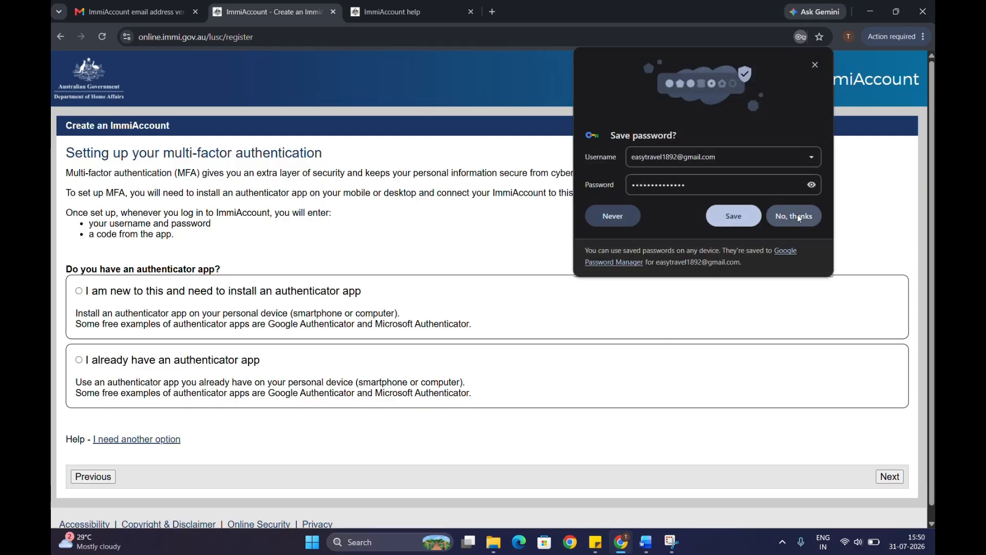
# Decline saving the password, choose the option for being new to authenticator apps, and continue
pyautogui.click(799, 218)
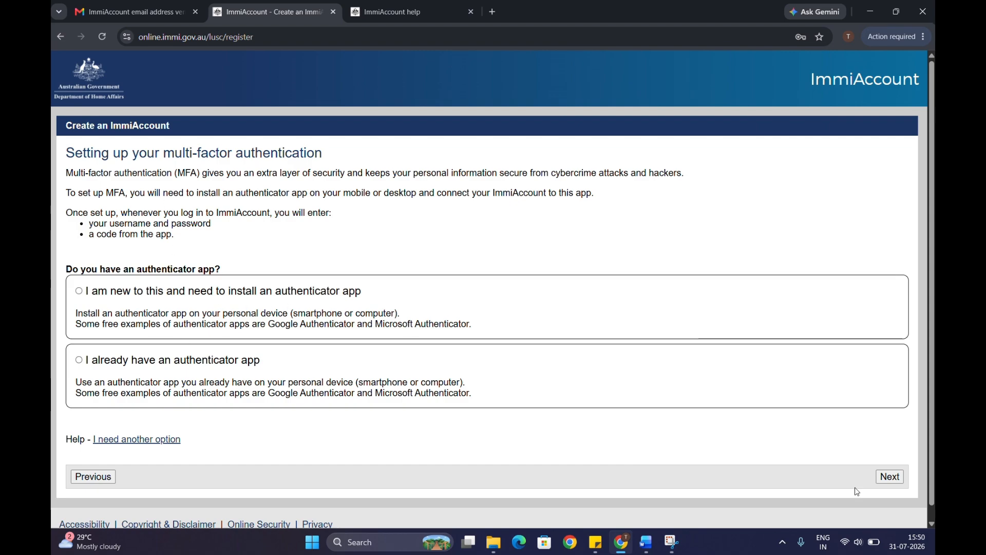
pyautogui.click(904, 472)
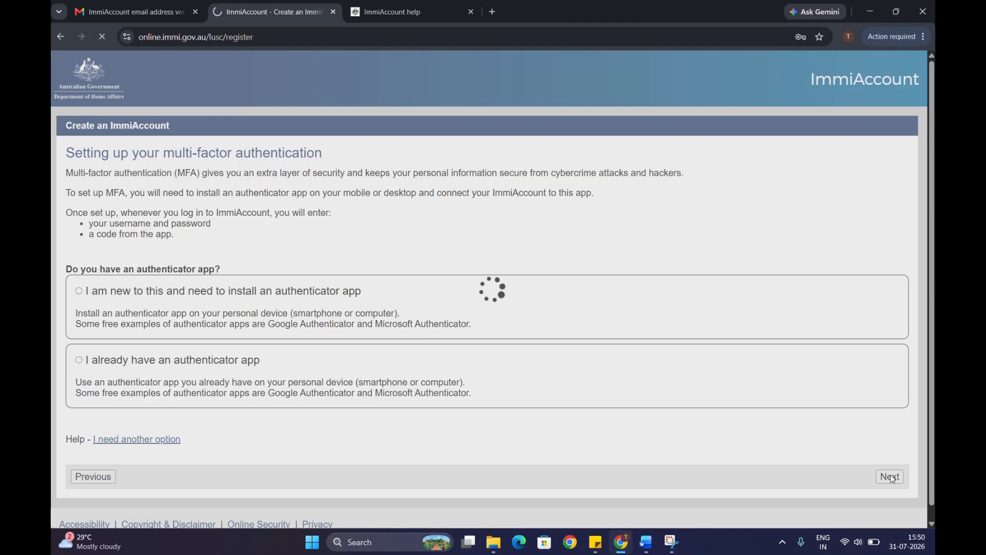
pyautogui.scroll(-2, 585, 347)
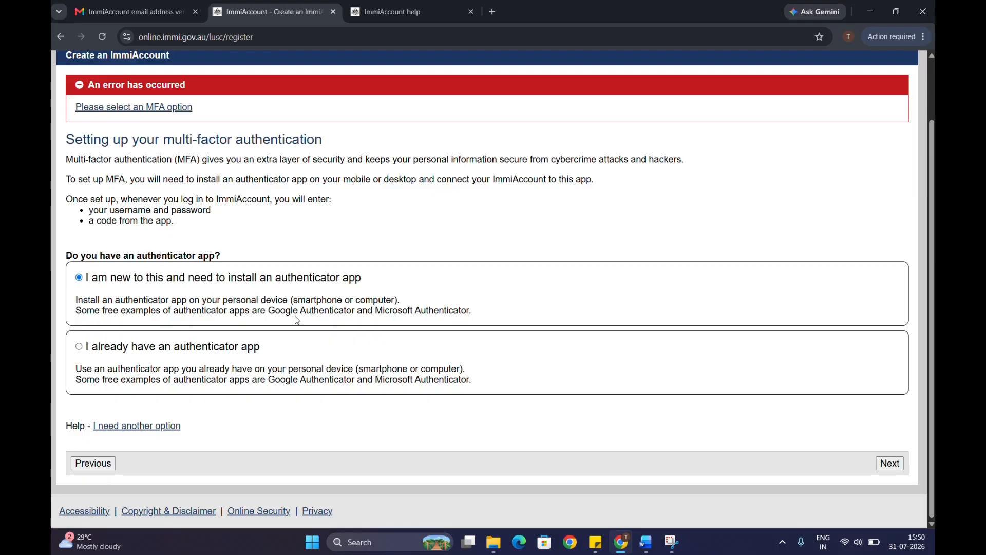
pyautogui.click(892, 463)
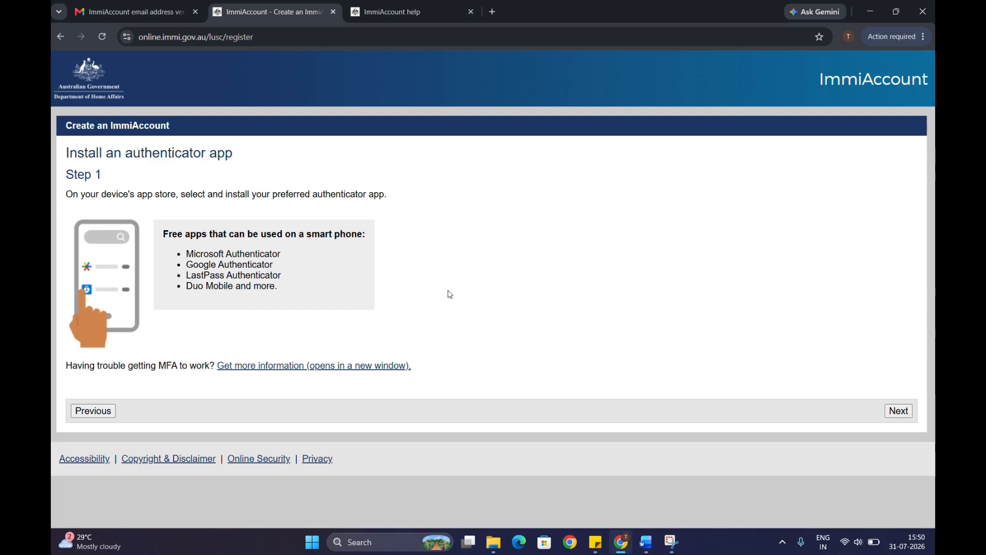
# Go back, choose "I already have an authenticator app", and proceed through the connection and QR code pages
pyautogui.click(89, 411)
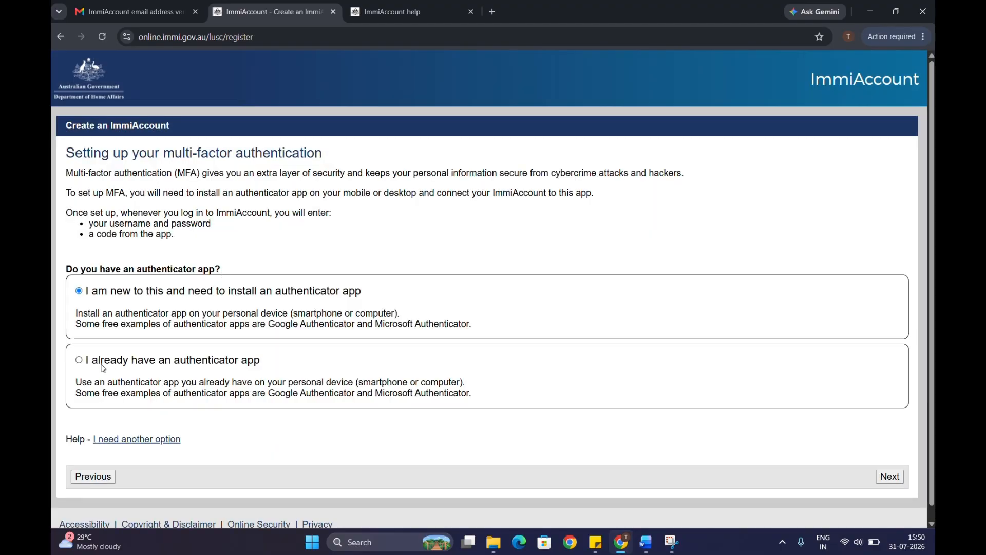
pyautogui.click(103, 365)
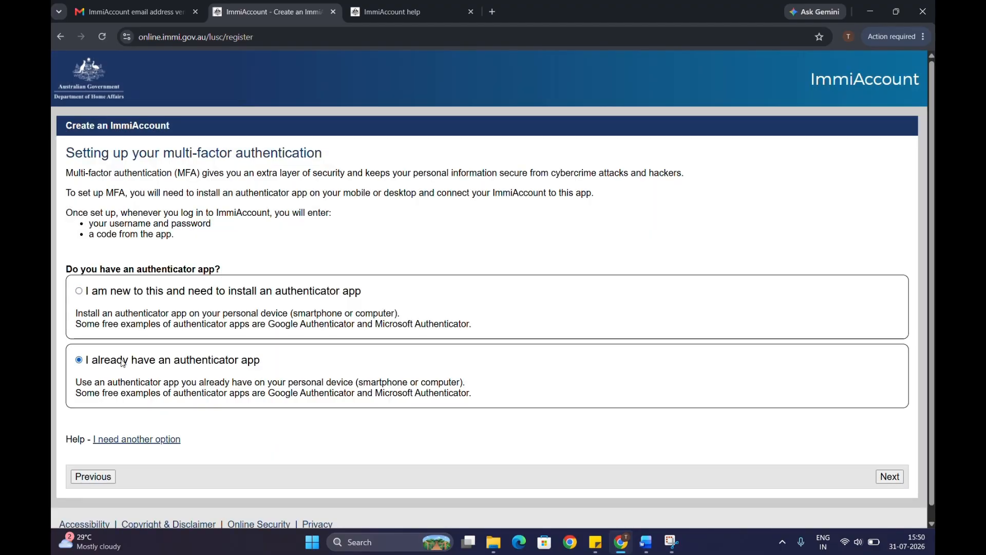
pyautogui.click(893, 481)
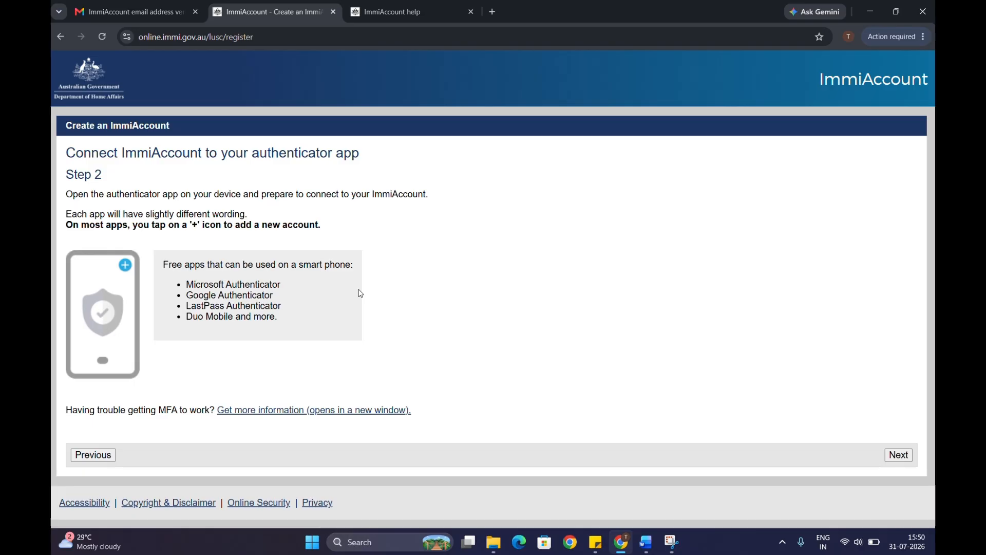
pyautogui.click(899, 455)
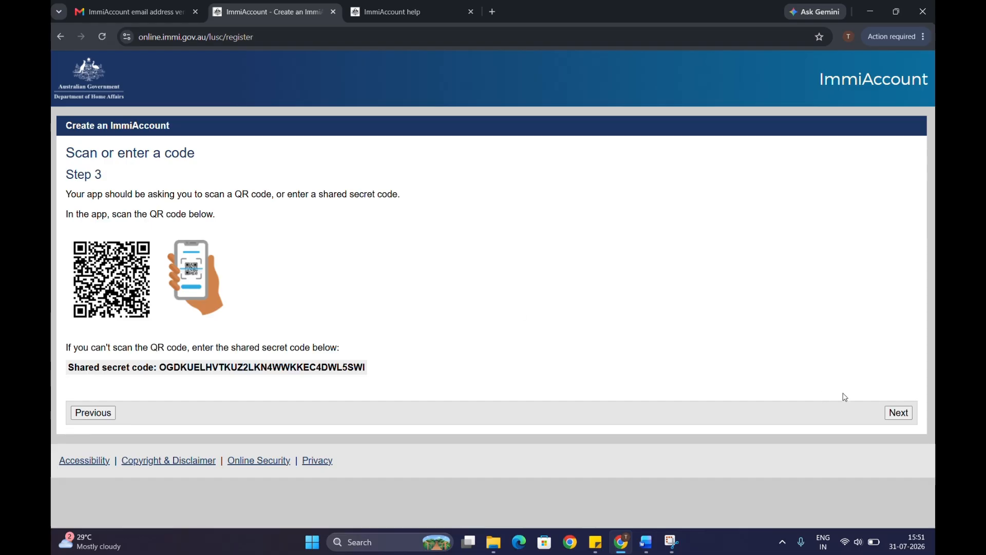
pyautogui.click(897, 414)
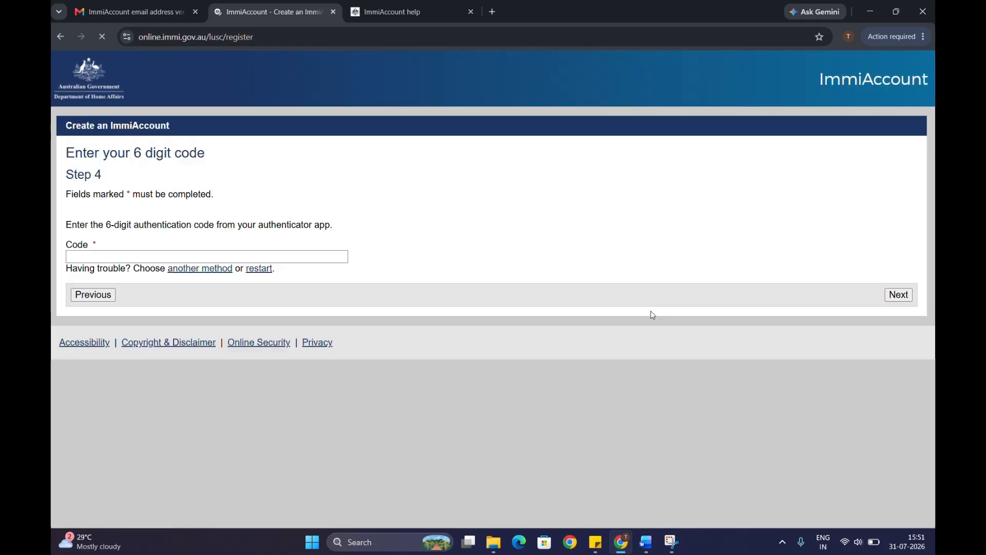
# Enter the 6-digit authentication code from the authenticator app and submit it
pyautogui.click(210, 251)
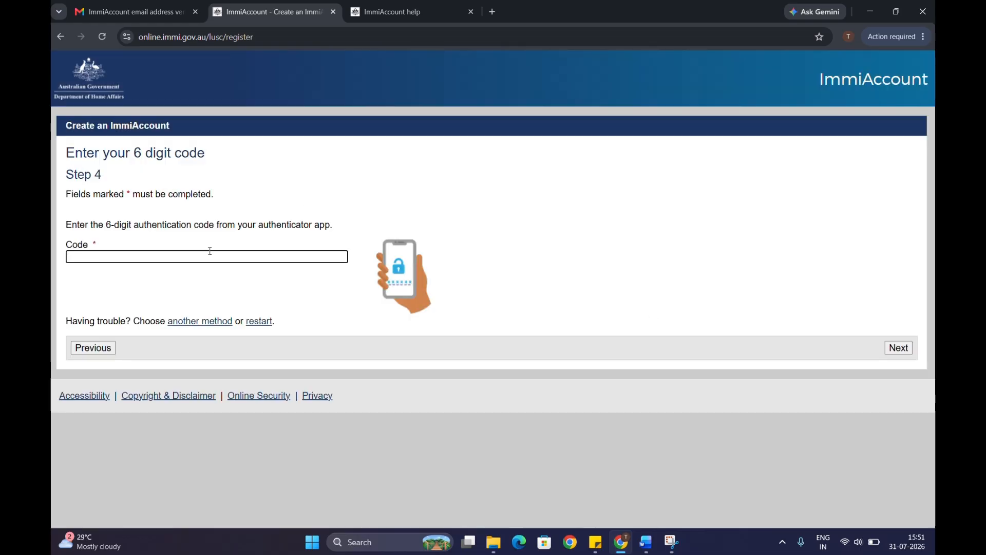
pyautogui.click(887, 350)
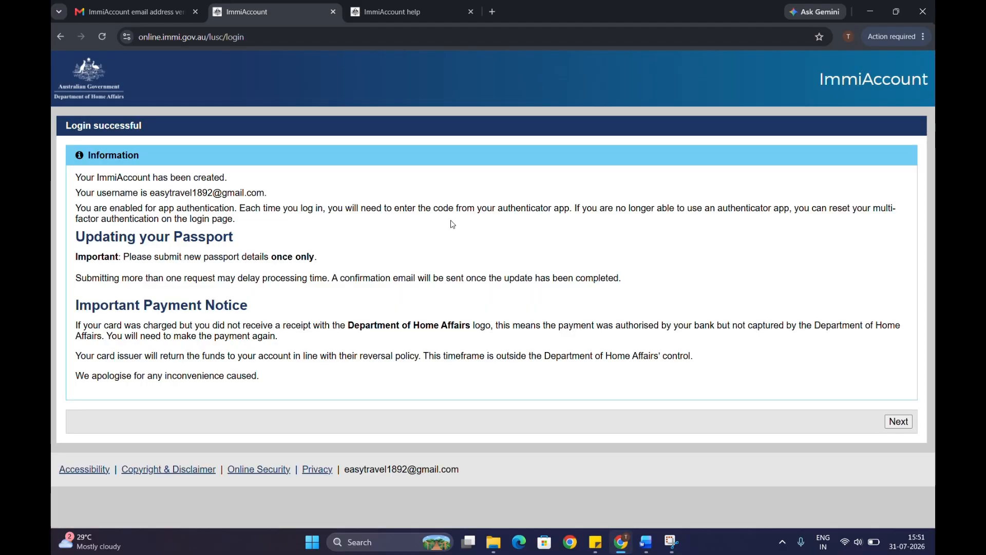
# Read the account creation confirmation and continue to the new application page
pyautogui.moveTo(170, 255); pyautogui.dragTo(331, 259)
pyautogui.click(337, 260)
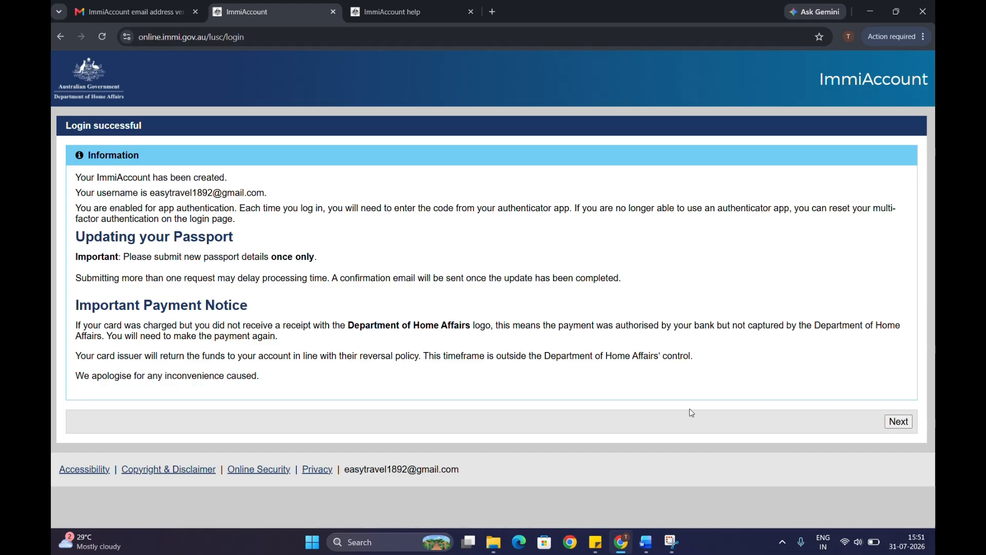
pyautogui.click(898, 421)
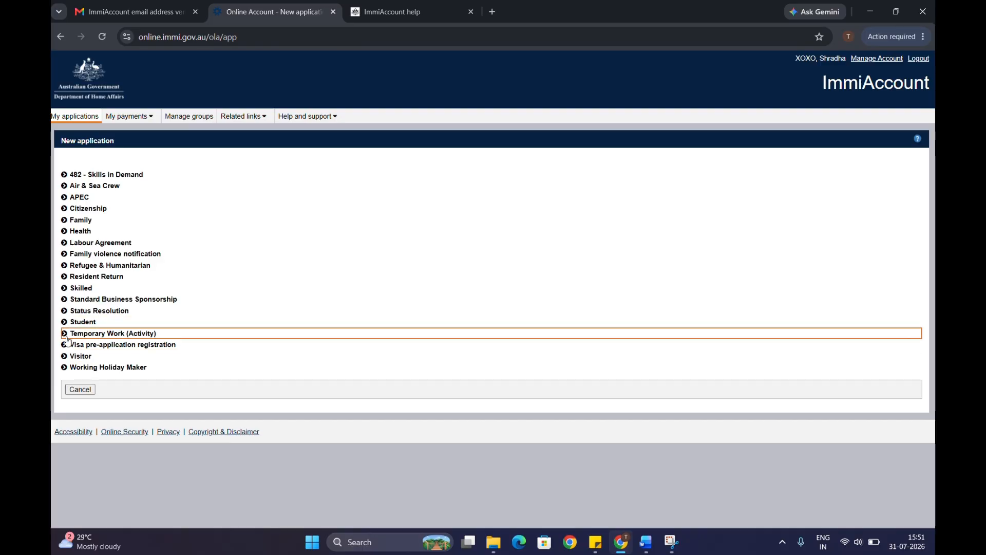
# Start a Visitor Visa (600) application under Visitor and agree to its terms and conditions
pyautogui.click(63, 355)
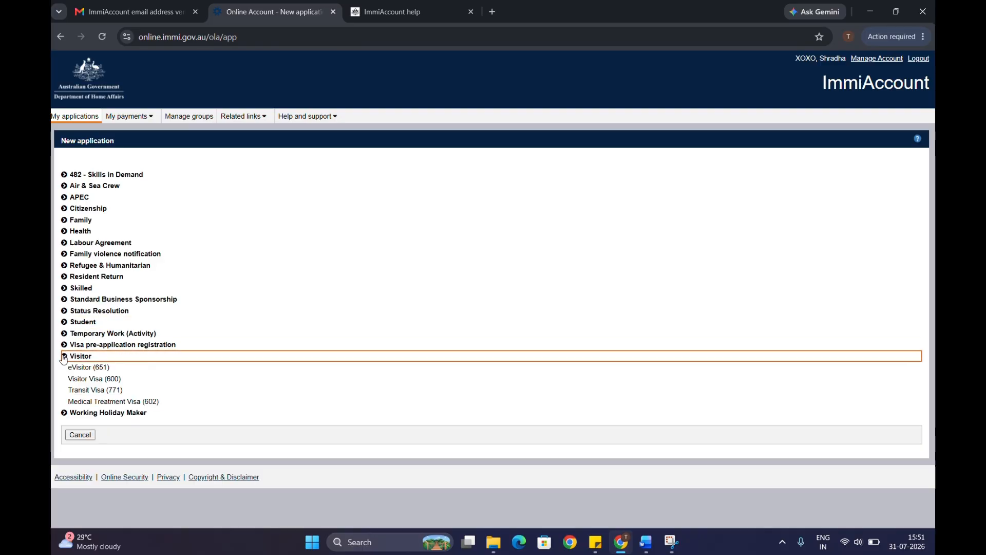
pyautogui.click(102, 382)
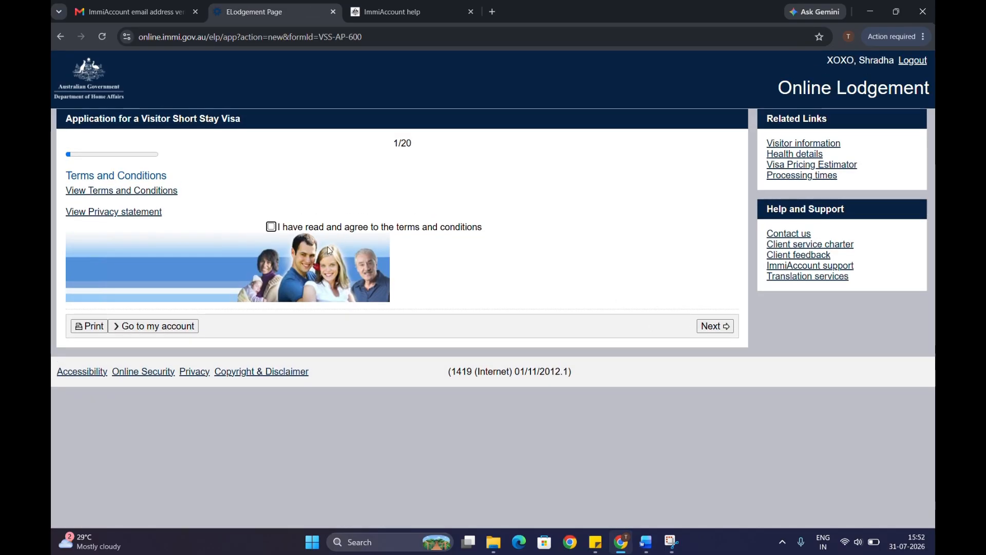
pyautogui.click(271, 227)
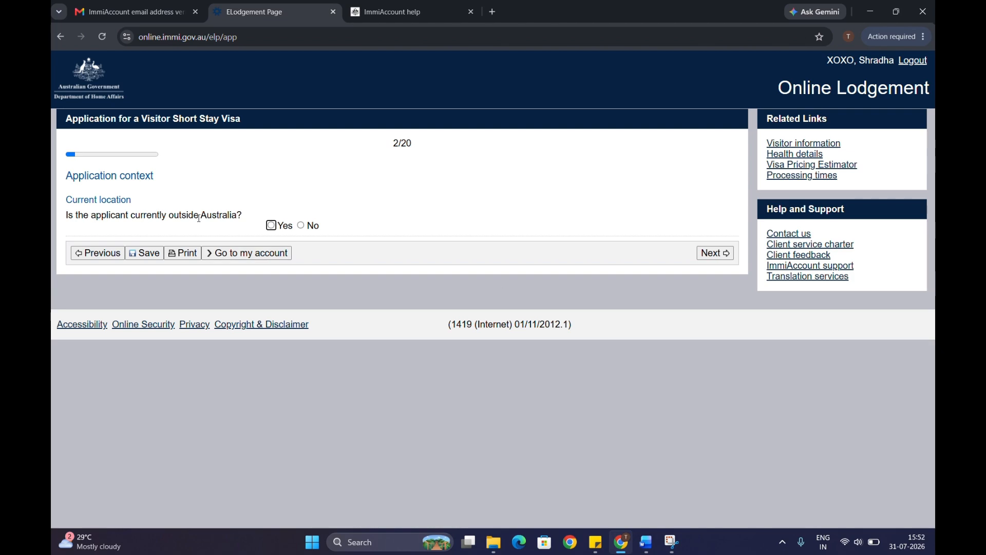
# Answer Yes to being outside Australia, with current location INDIA and legal status Citizen
pyautogui.click(270, 225)
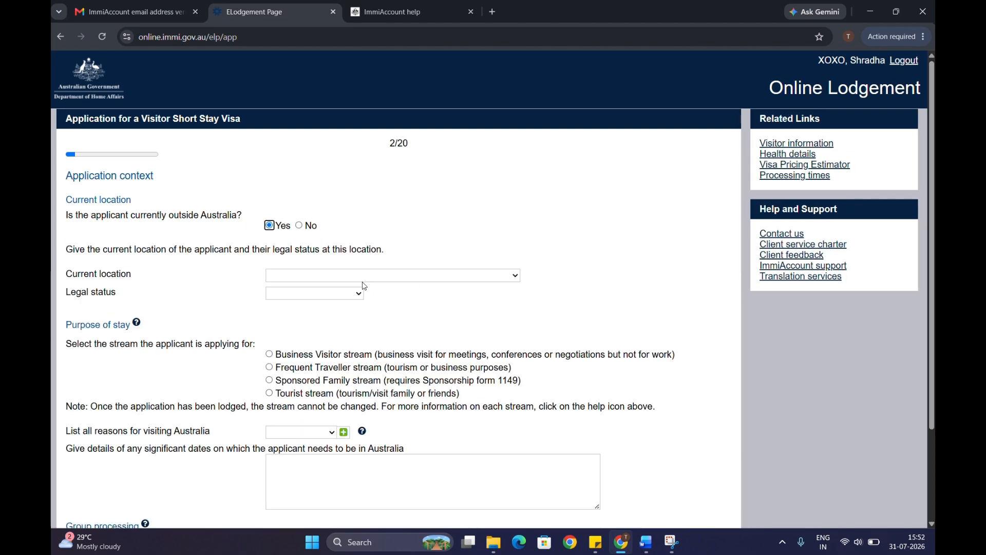
pyautogui.click(363, 281)
pyautogui.write('india')
pyautogui.press('Return')
pyautogui.press('Tab')
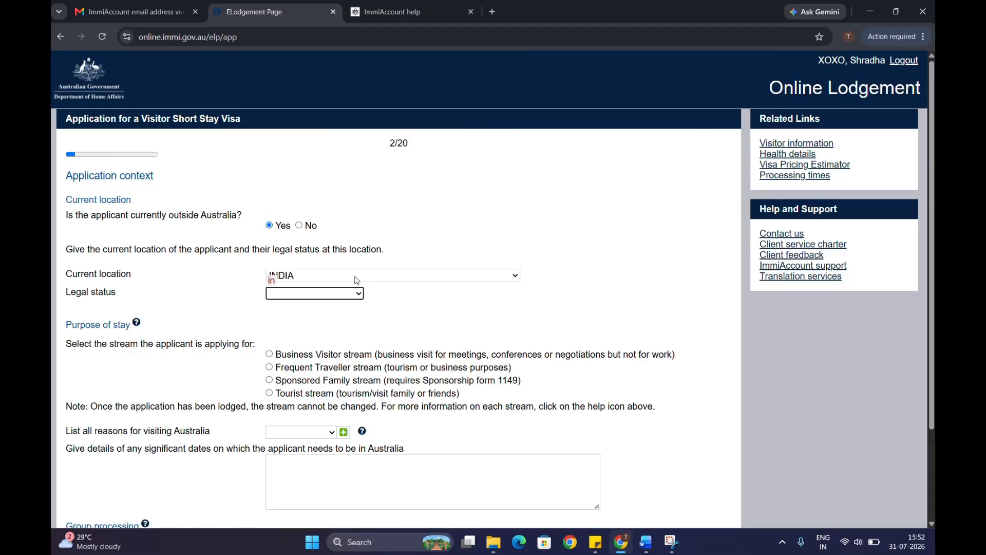
pyautogui.click(325, 293)
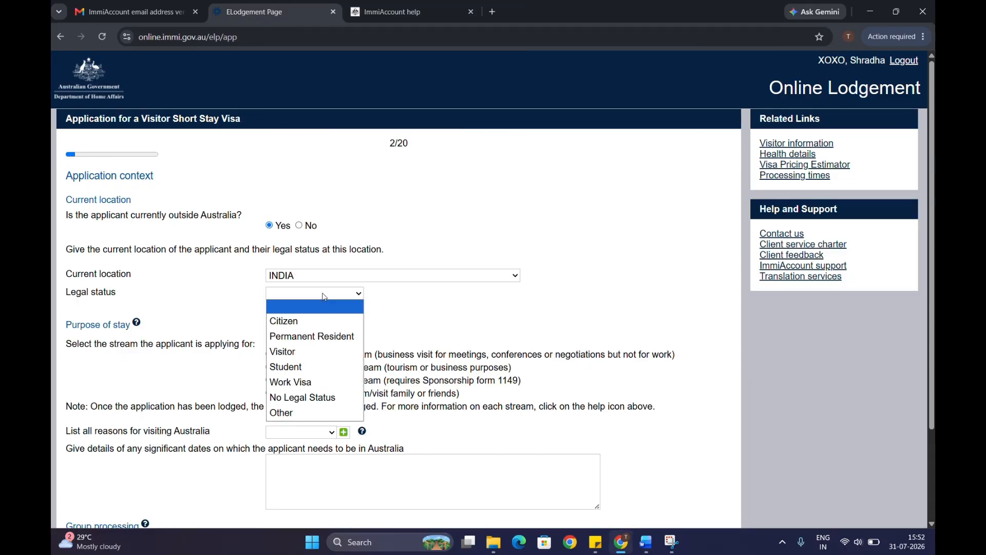
pyautogui.click(305, 321)
# Choose the Tourist stream and list Tourism as the reason for visiting Australia
pyautogui.scroll(-3, 404, 312)
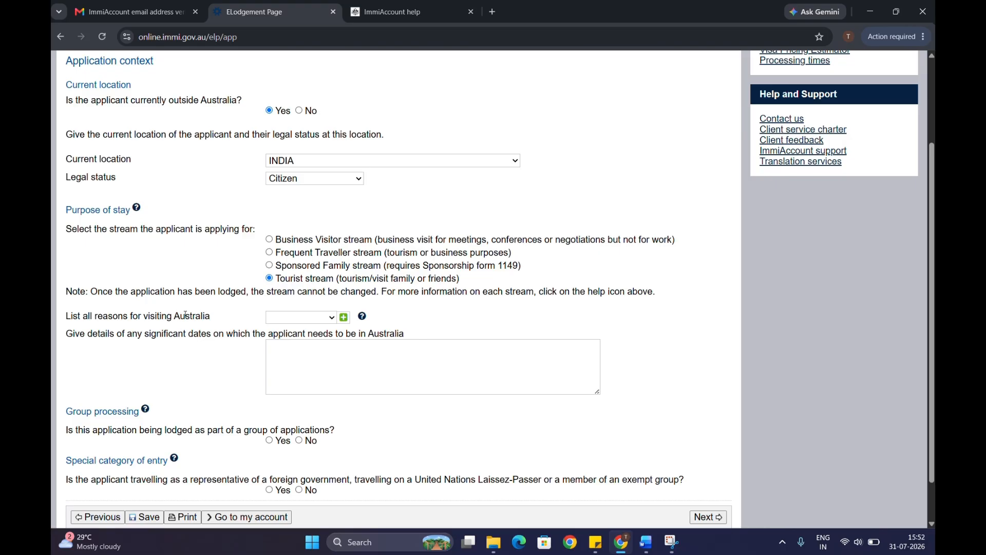
pyautogui.click(303, 318)
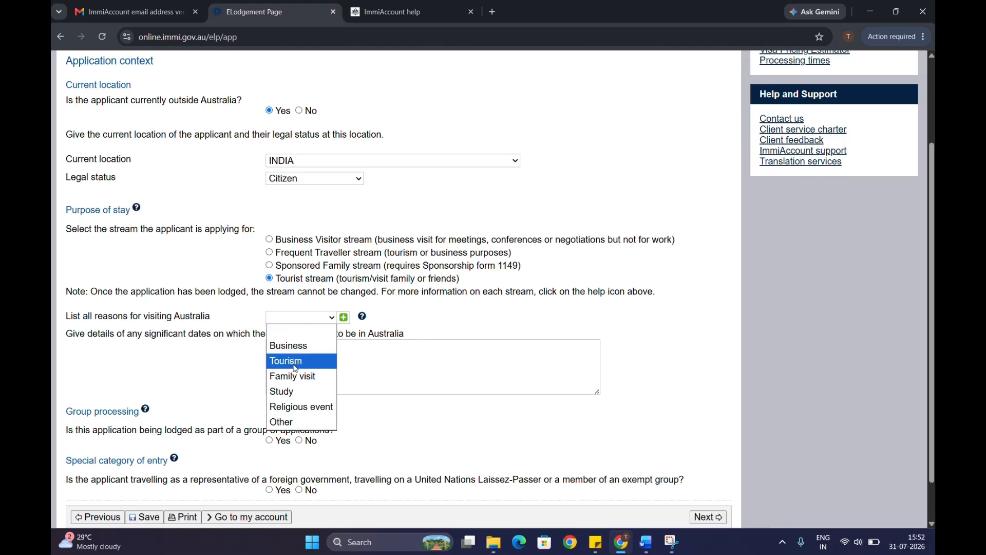
pyautogui.click(295, 362)
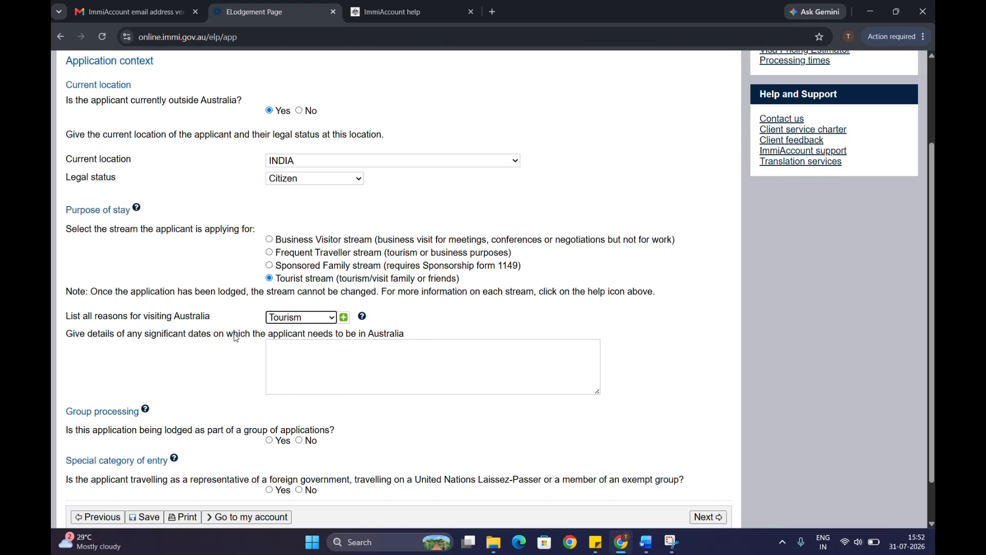
# Enter "Travelling for tourism with my spouse" and the applicant's passport number in the significant dates details
pyautogui.click(314, 354)
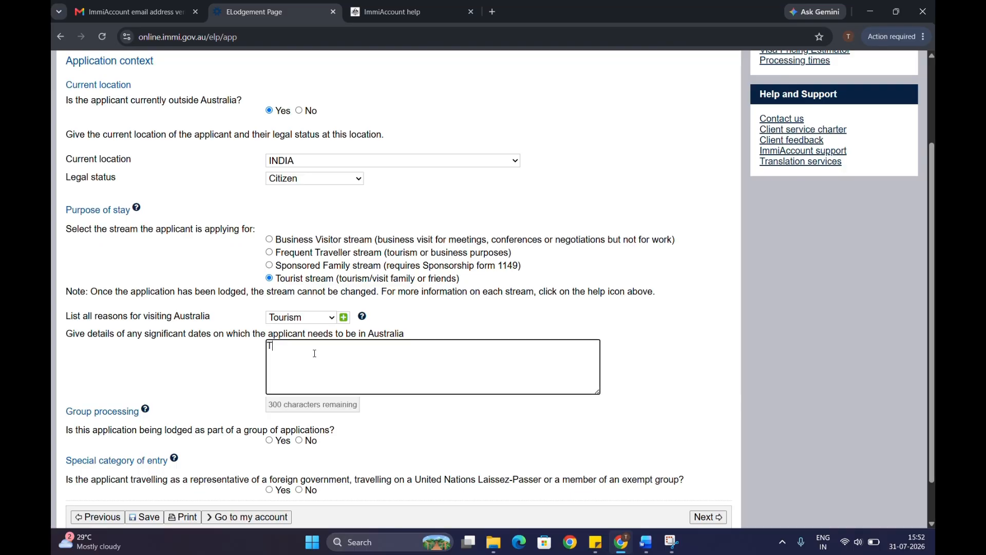
pyautogui.write('Travelling for tourism with my spuse')
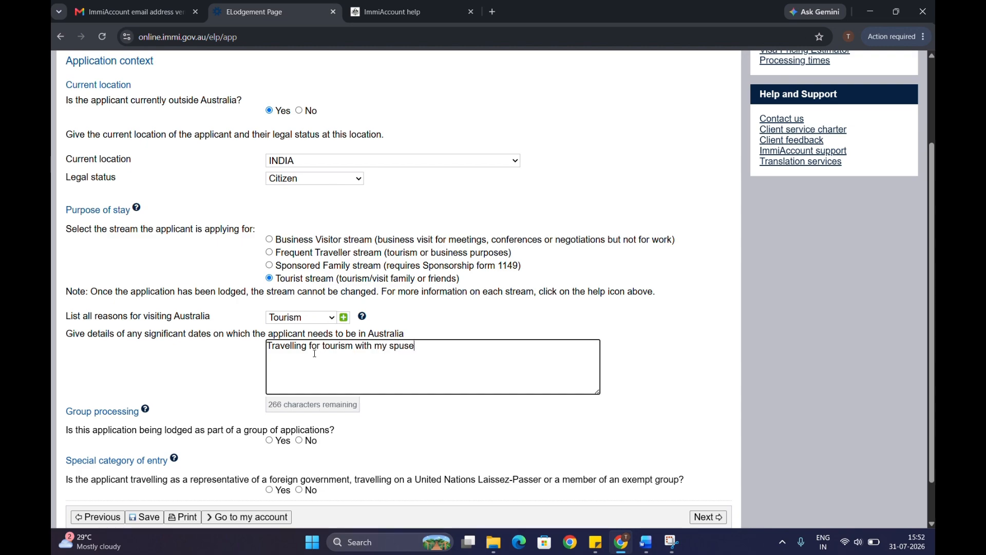
pyautogui.press('BackSpace')
pyautogui.press('BackSpace')
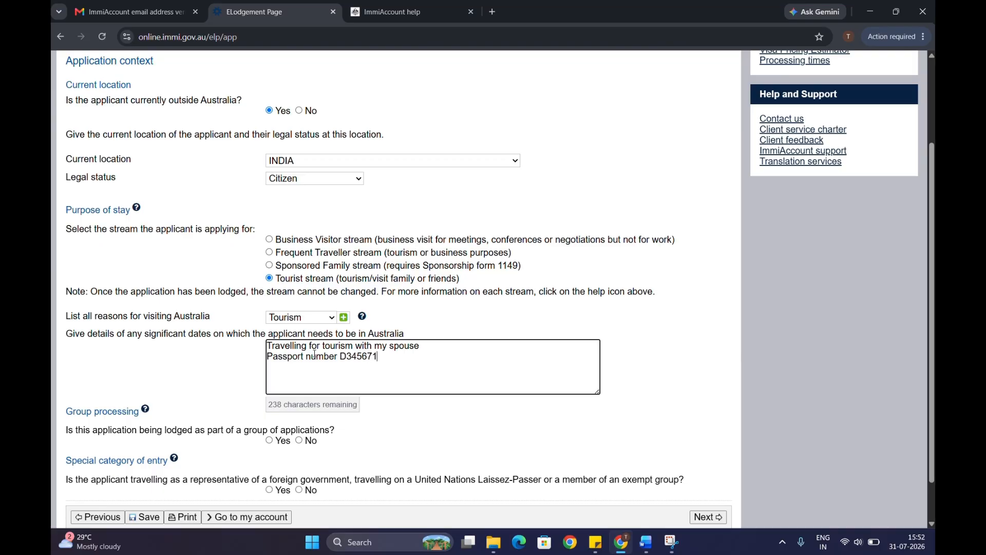
# Read the Group processing help page, then return to the application tab
pyautogui.scroll(-2, 398, 418)
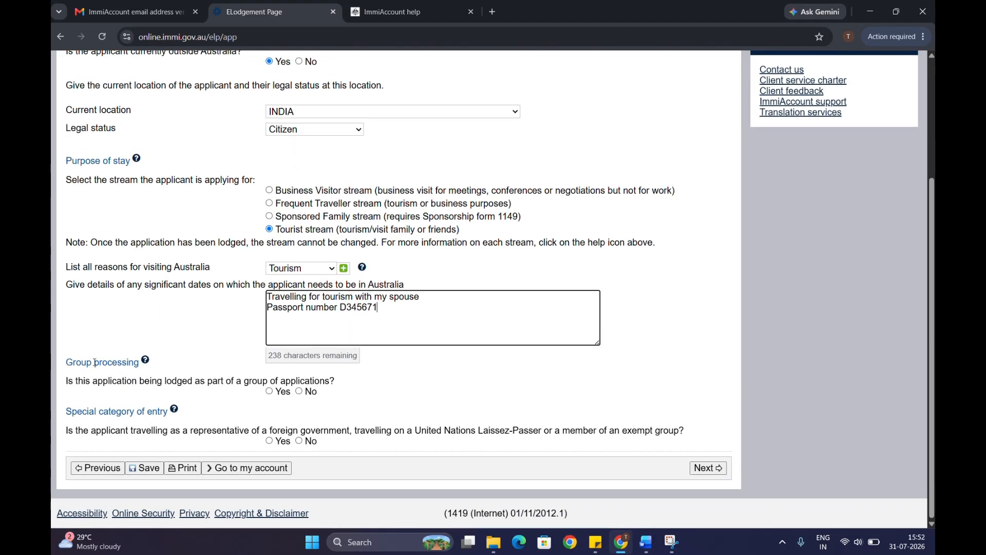
pyautogui.click(146, 359)
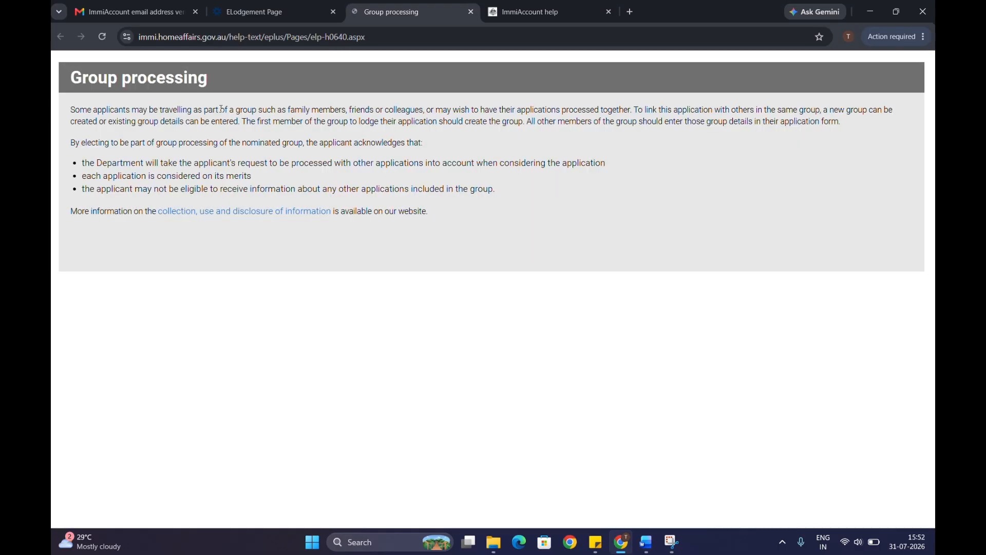
pyautogui.moveTo(220, 109); pyautogui.dragTo(852, 124)
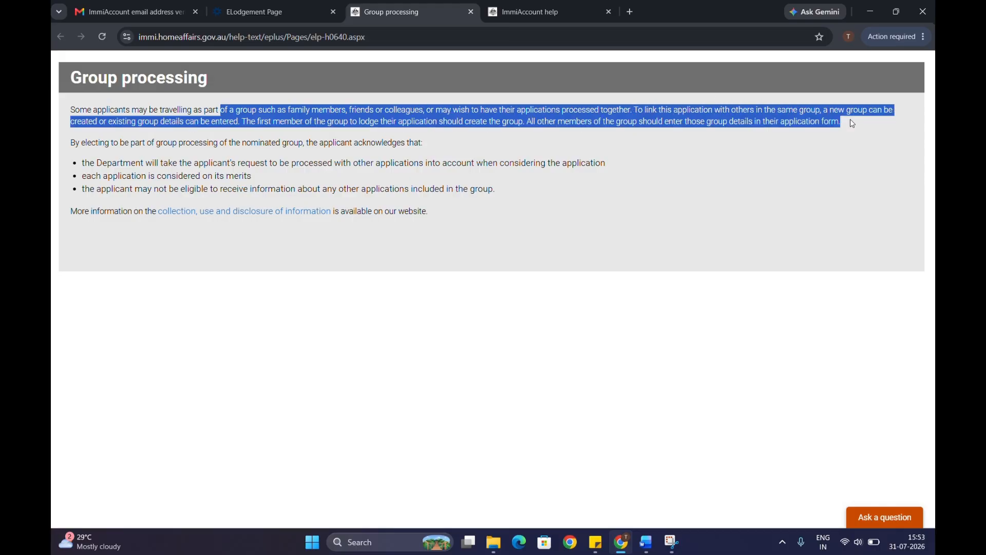
pyautogui.click(515, 239)
pyautogui.click(256, 10)
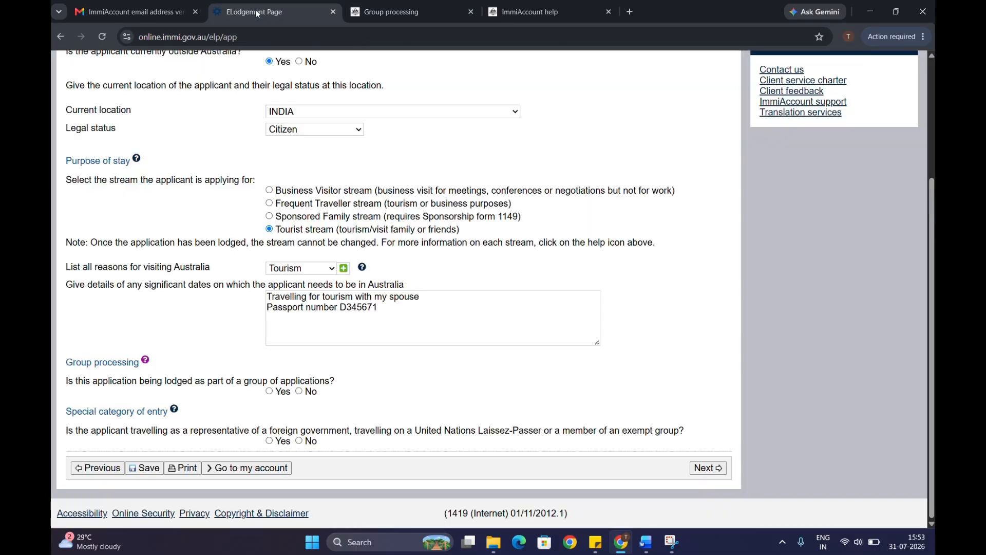
# Answer Yes to lodging as part of a group and open the group selection
pyautogui.moveTo(98, 380); pyautogui.dragTo(343, 384)
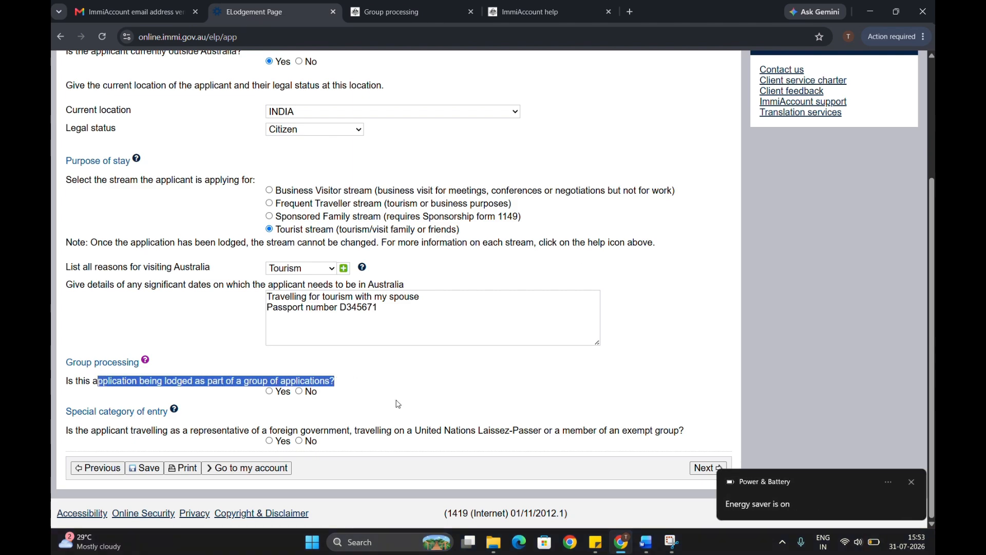
pyautogui.click(270, 392)
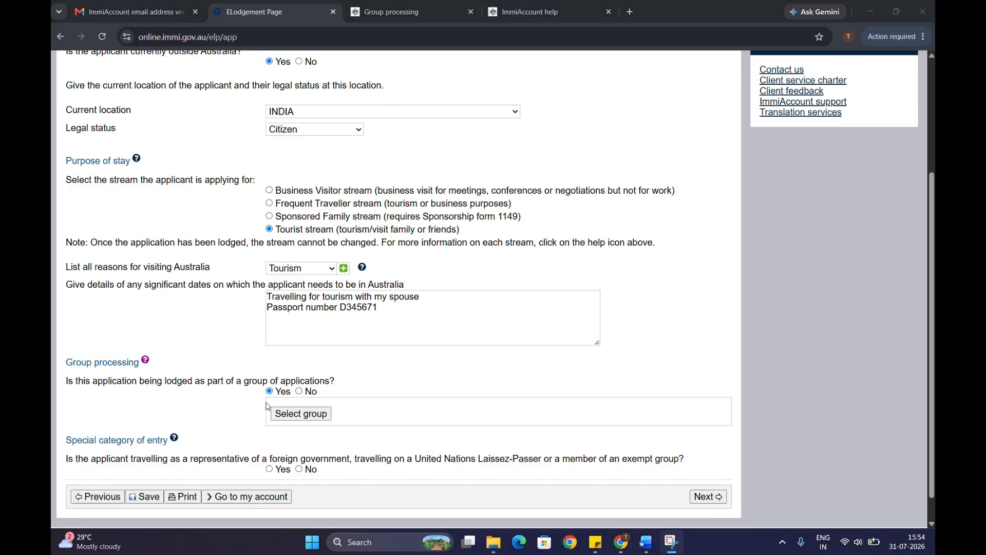
pyautogui.click(286, 415)
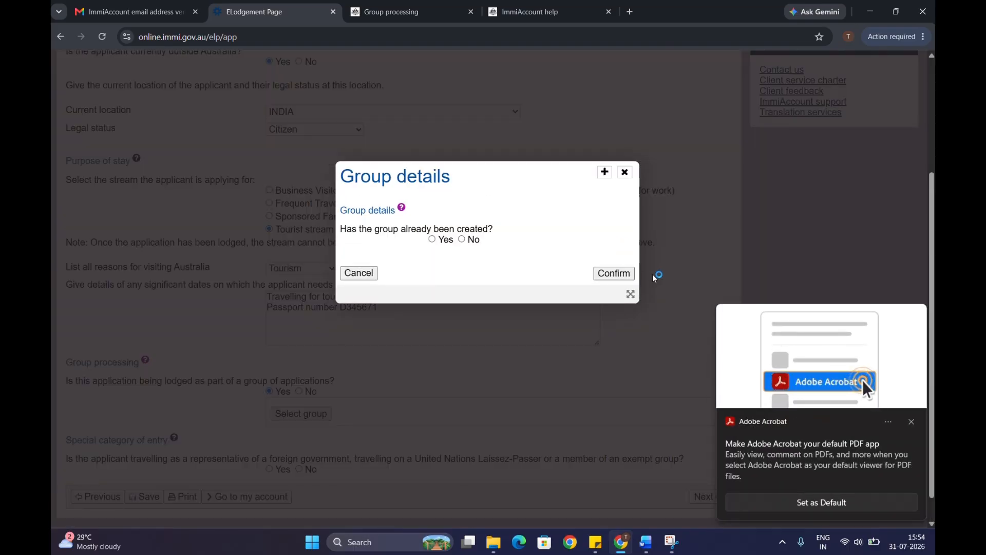
# Create a new Family-type group, naming it with the applicant's given name followed by 2026, and confirm the group details
pyautogui.moveTo(365, 229); pyautogui.dragTo(477, 229)
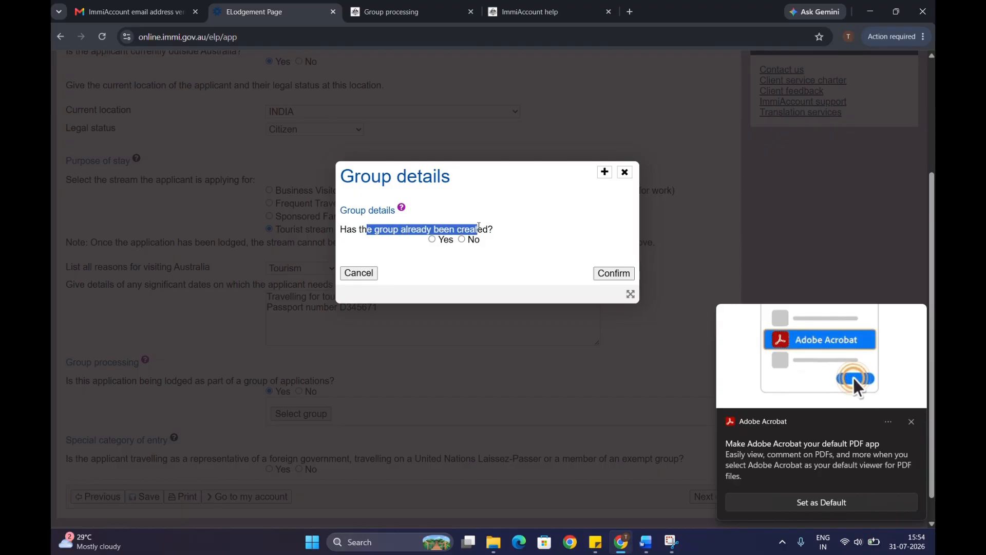
pyautogui.click(433, 240)
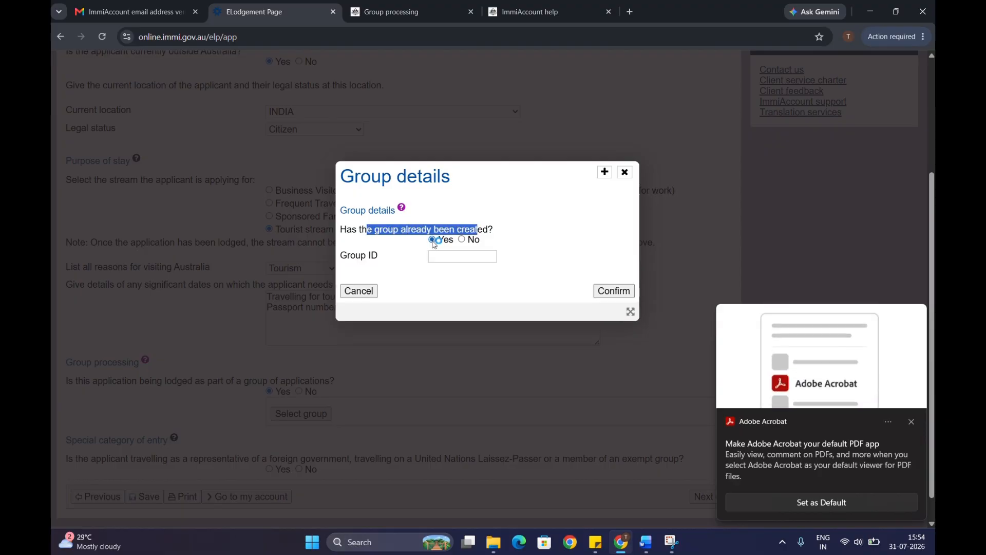
pyautogui.click(463, 240)
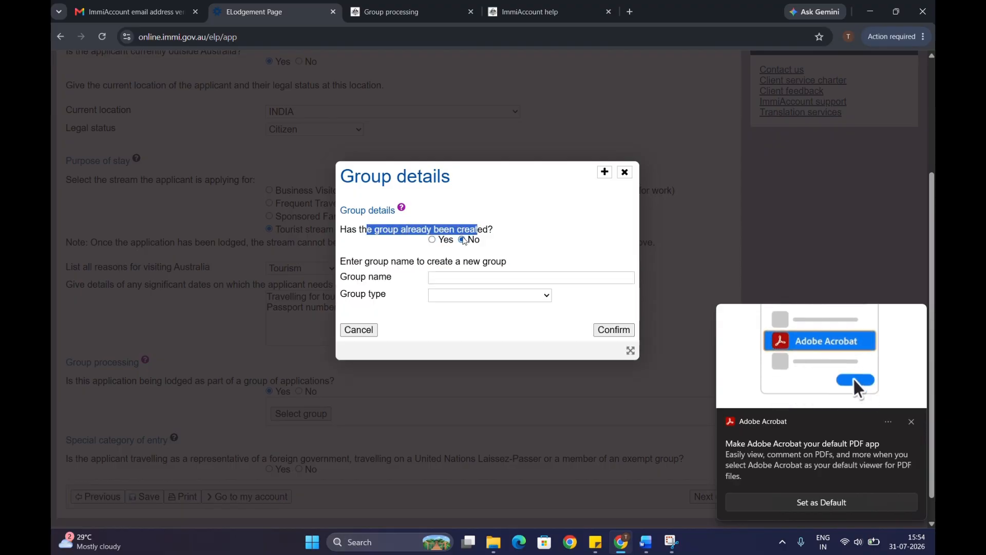
pyautogui.click(445, 276)
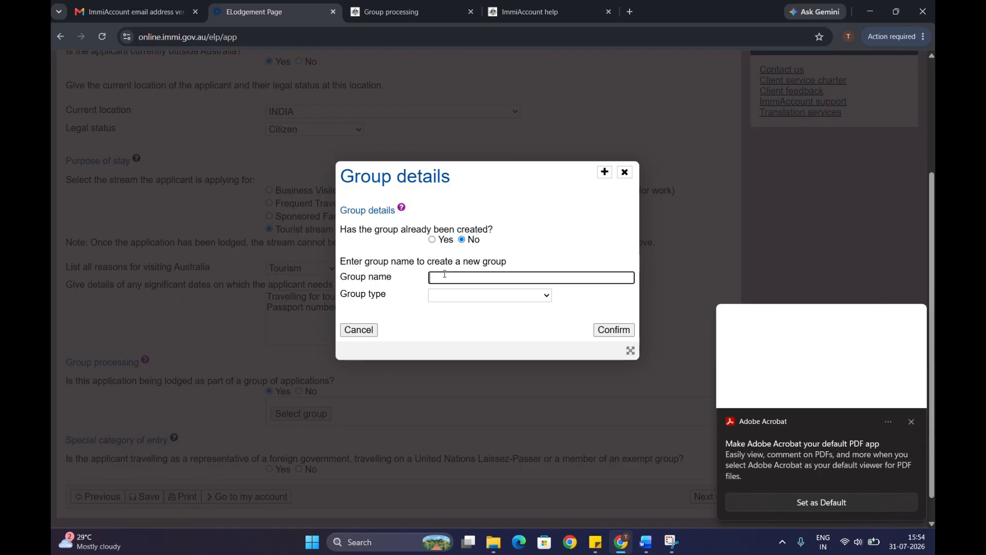
pyautogui.write('Sharad 20')
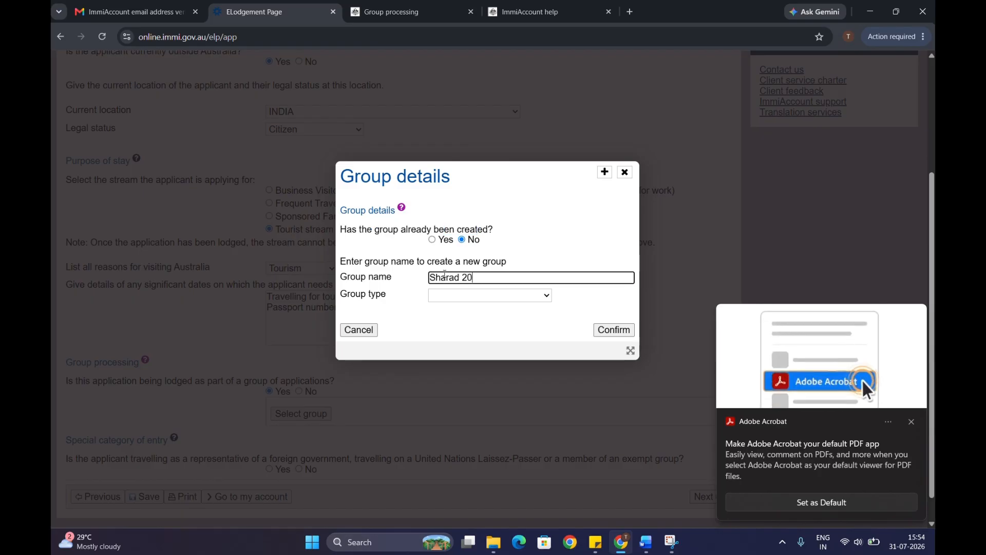
pyautogui.write('26')
pyautogui.click(450, 296)
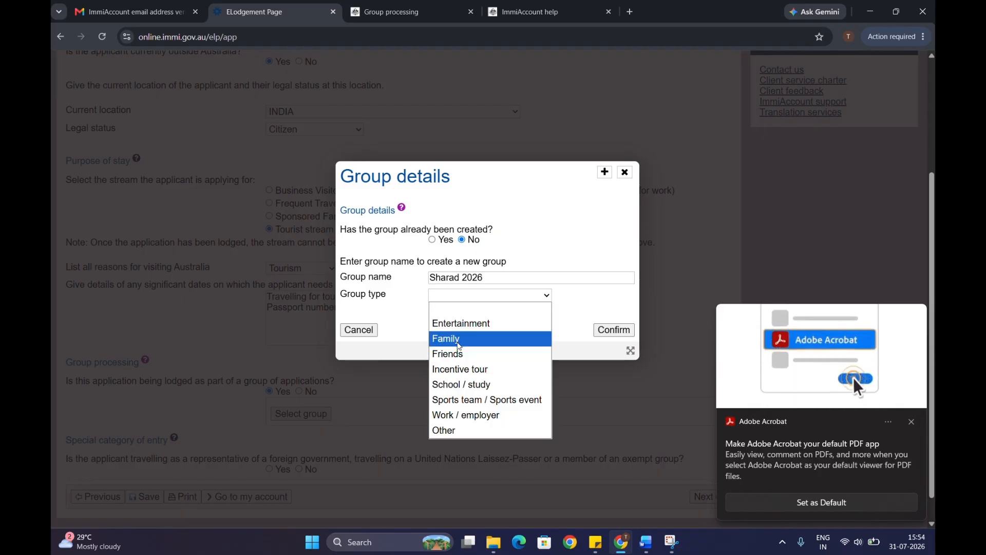
pyautogui.click(458, 342)
pyautogui.click(612, 331)
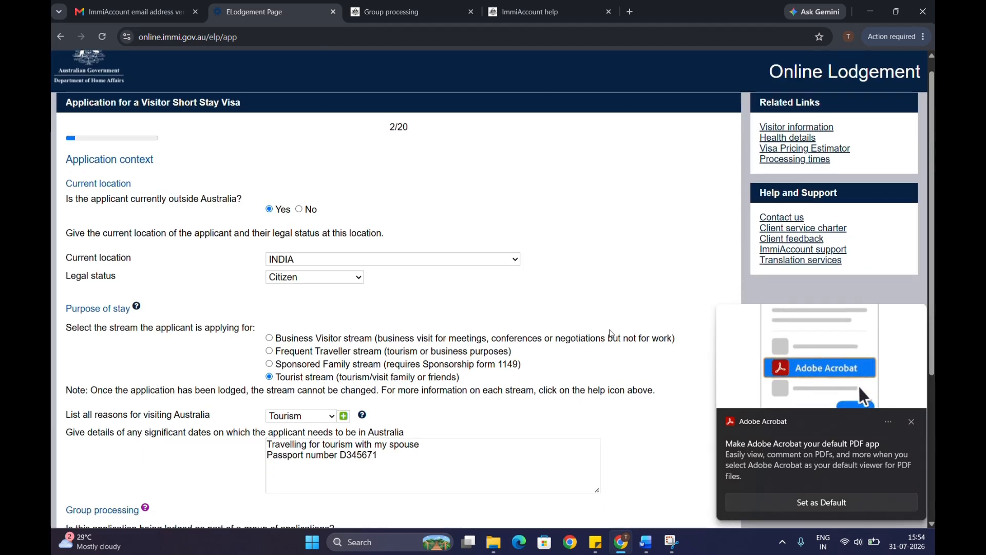
# Answer No to the special category of entry question and continue to the next page of the application
pyautogui.scroll(-4, 522, 353)
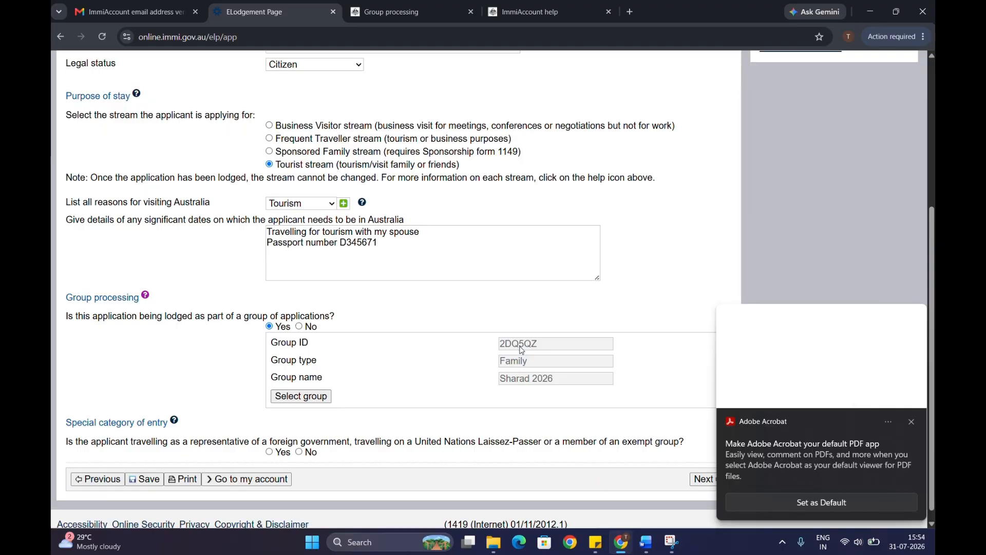
pyautogui.doubleClick(524, 351)
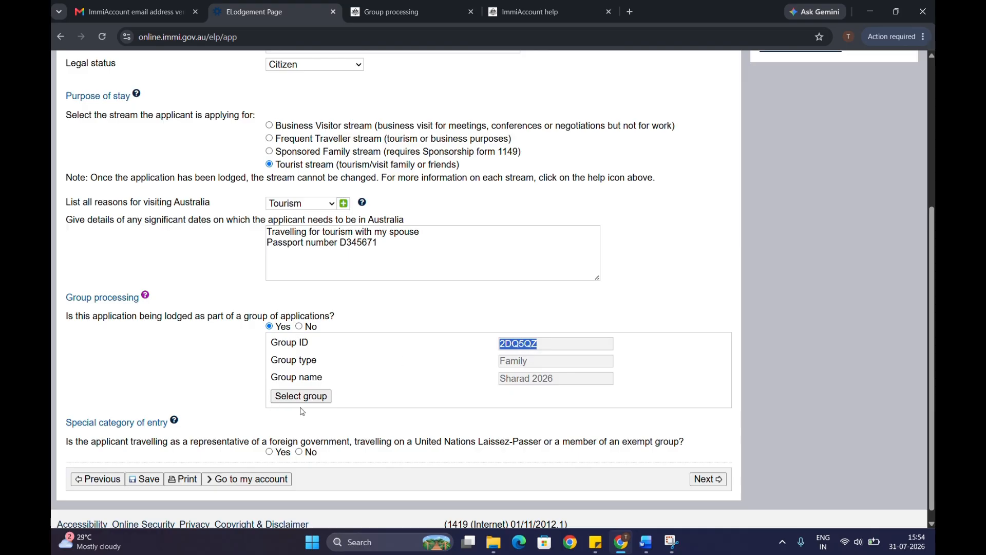
pyautogui.scroll(-1, 303, 406)
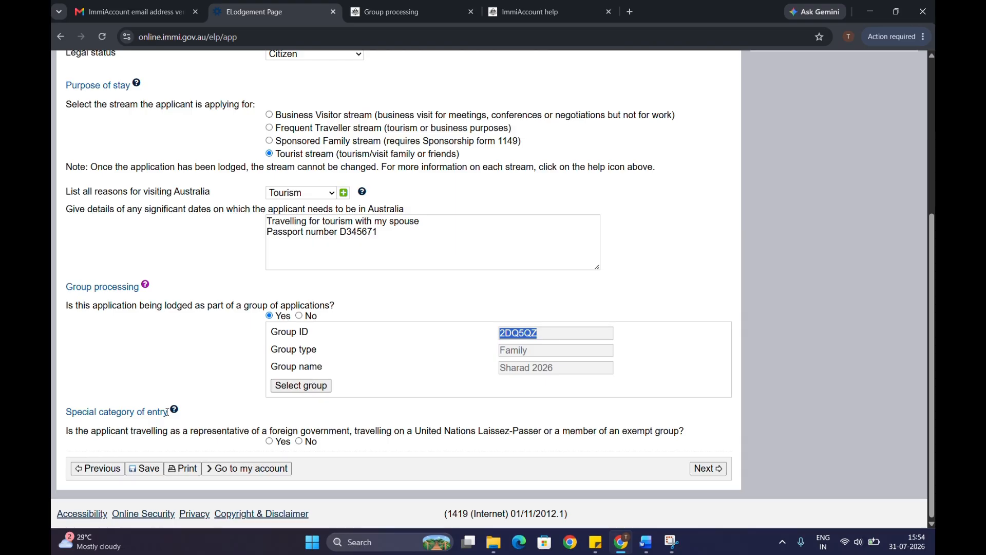
pyautogui.moveTo(152, 429); pyautogui.dragTo(502, 428)
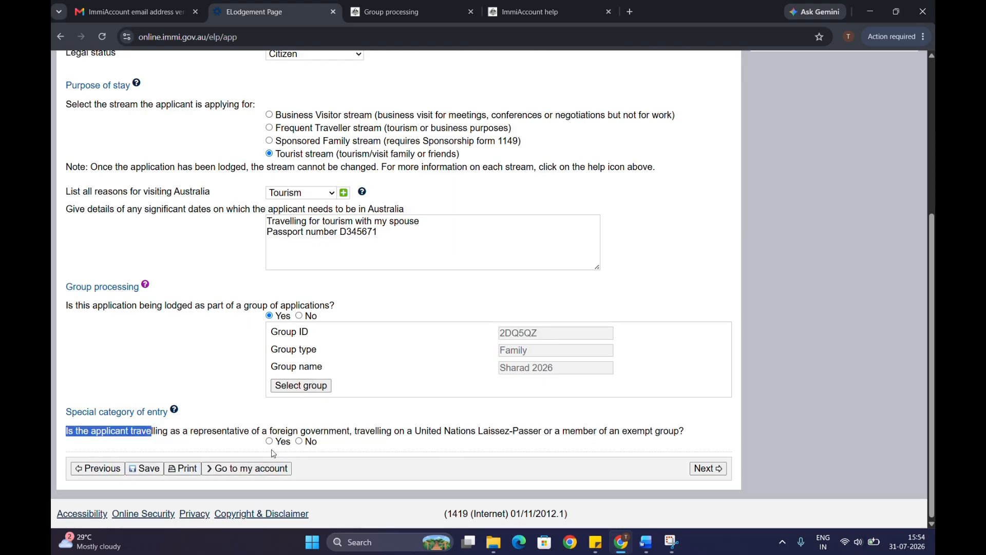
pyautogui.click(307, 440)
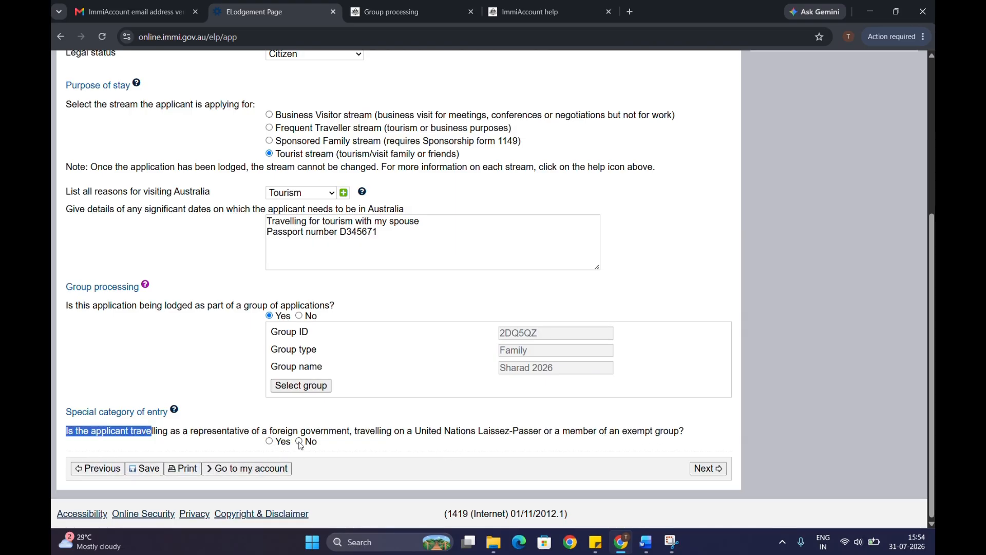
pyautogui.click(711, 468)
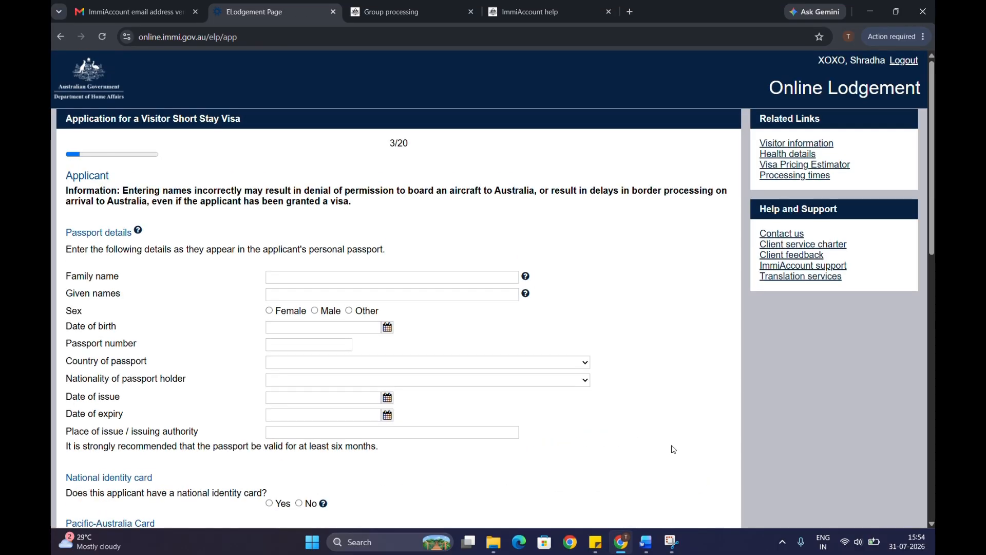
# Enter the applicant's family name and given names in the passport details and select Male as sex
pyautogui.click(280, 272)
pyautogui.write('X')
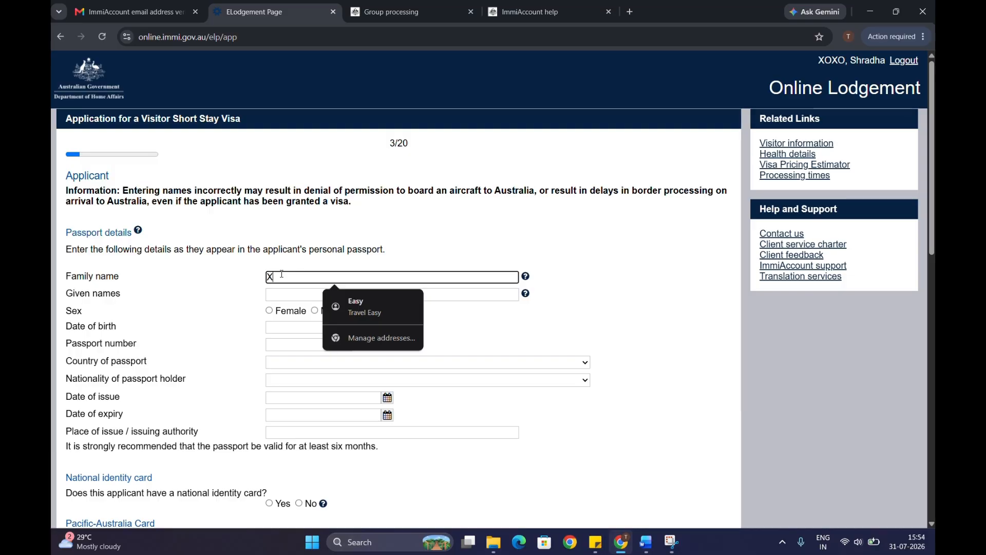
pyautogui.write('oXoX')
pyautogui.press('Tab')
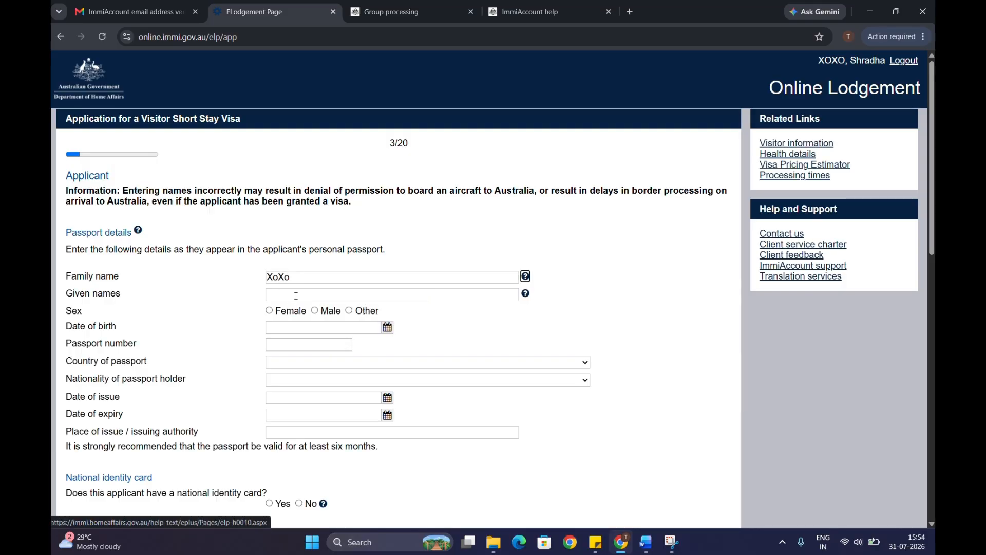
pyautogui.click(296, 295)
pyautogui.write('Shar')
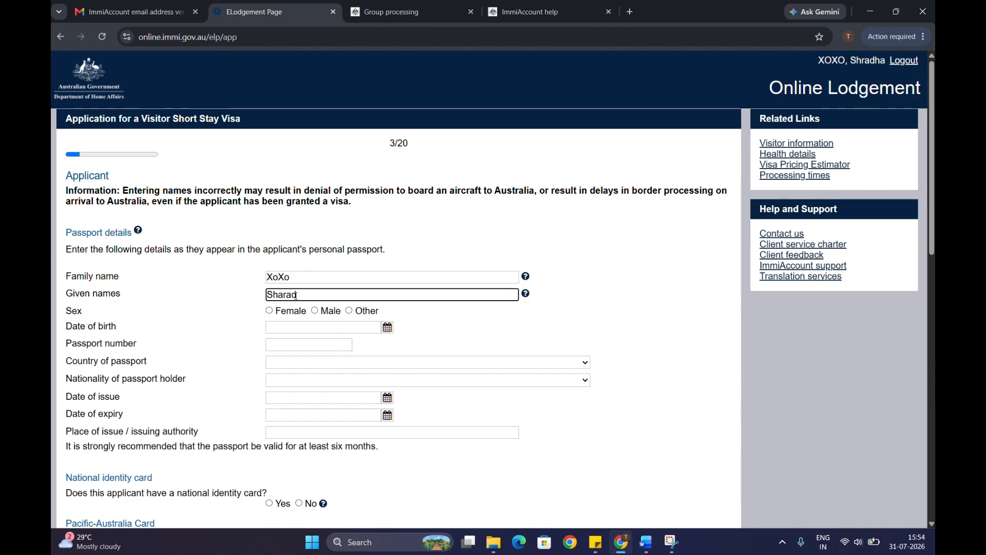
pyautogui.write('ad')
pyautogui.click(314, 310)
# Enter the applicant's date of birth and pick the matching suggested date
pyautogui.click(319, 325)
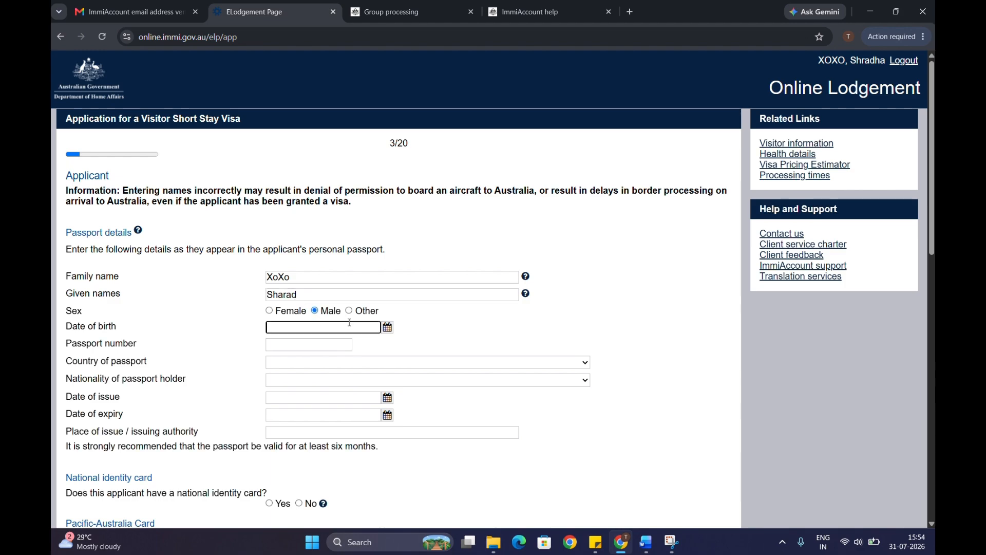
pyautogui.write('12')
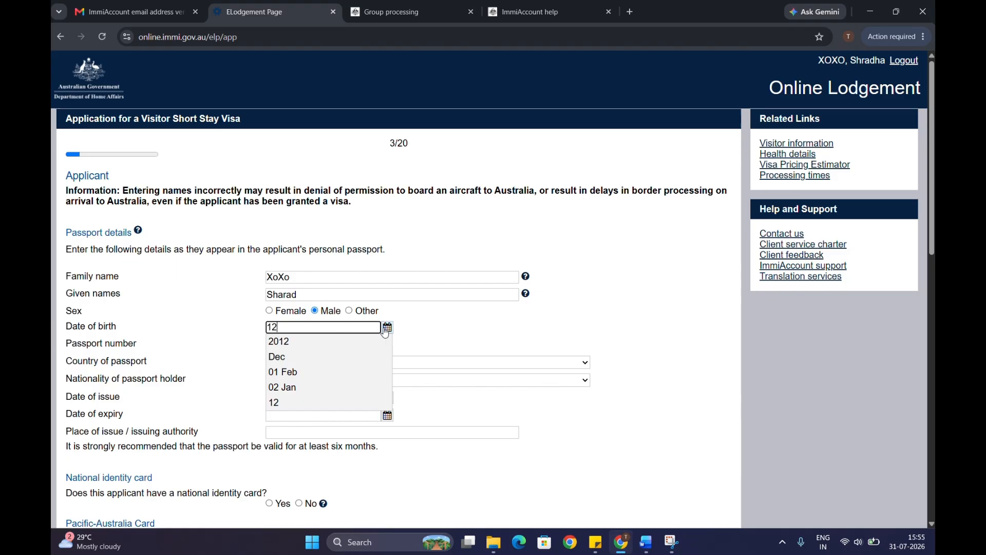
pyautogui.write('/05')
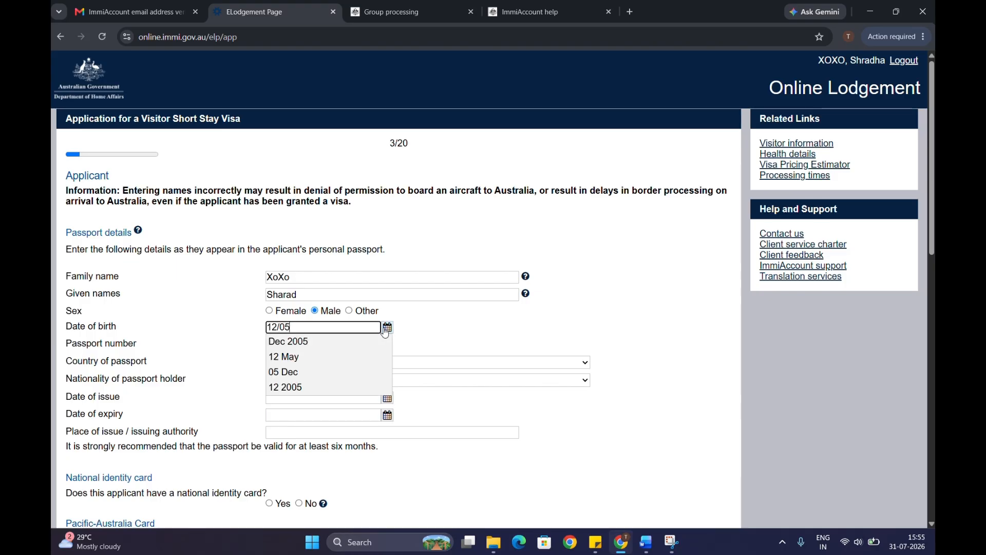
pyautogui.write('/')
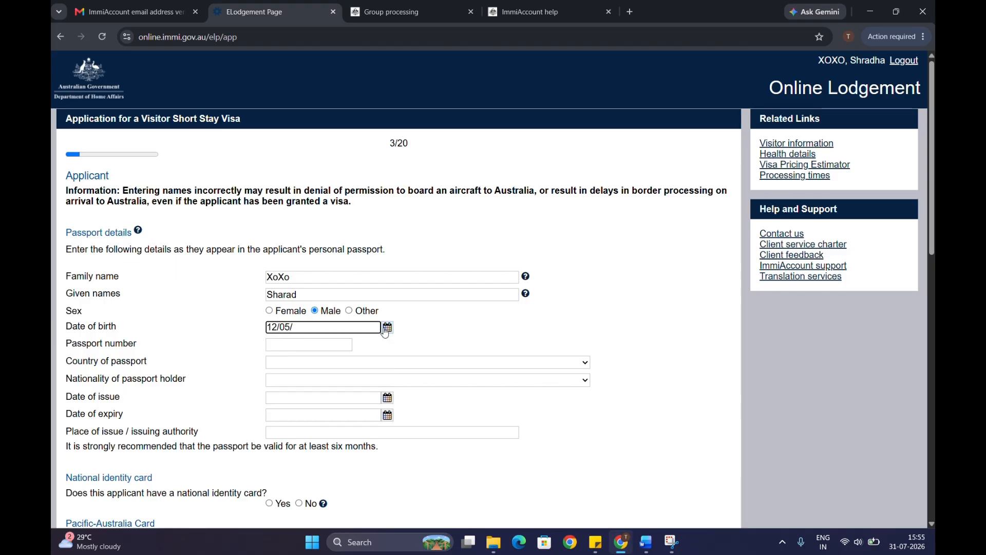
pyautogui.write('1992')
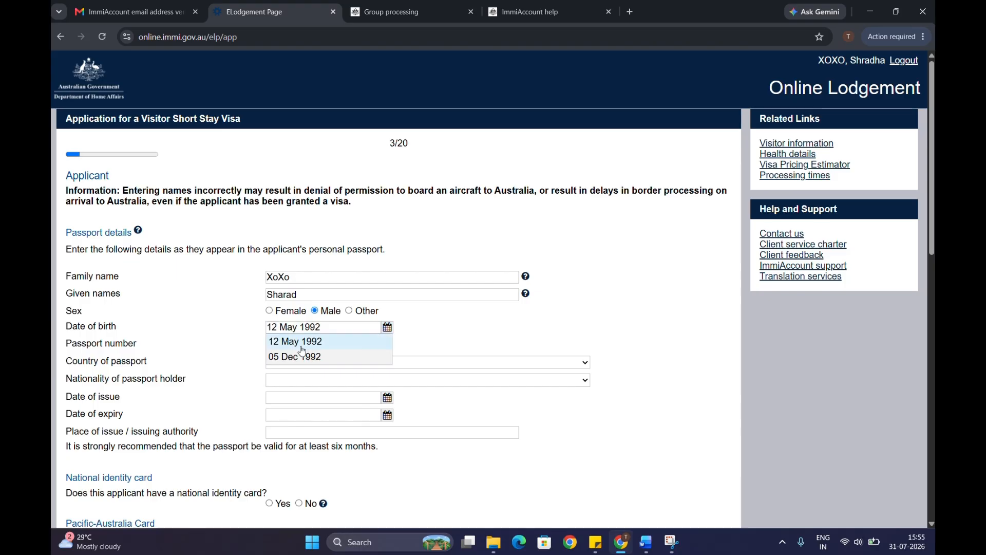
pyautogui.click(302, 343)
# Copy the passport number from the Word document and paste it into the Passport number field
pyautogui.click(302, 346)
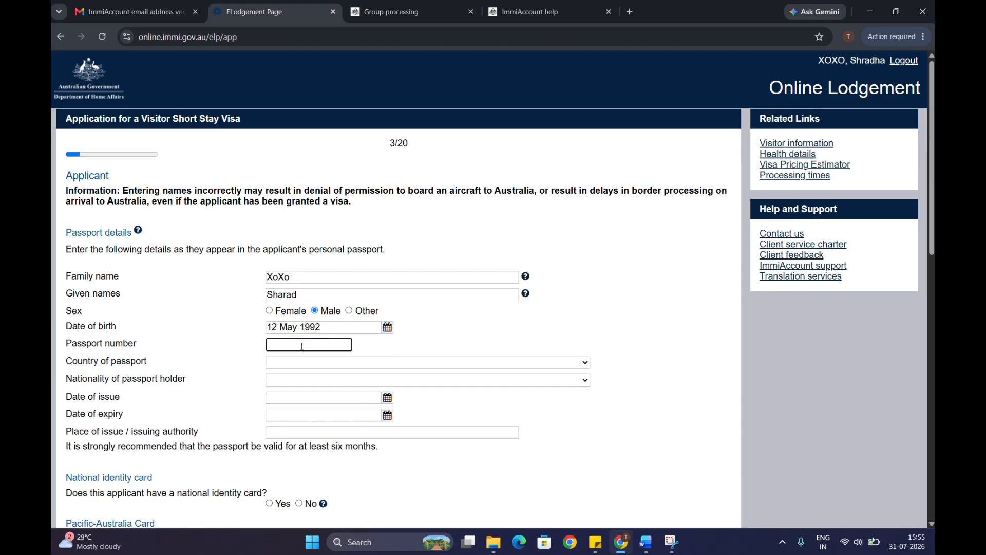
pyautogui.write('AP')
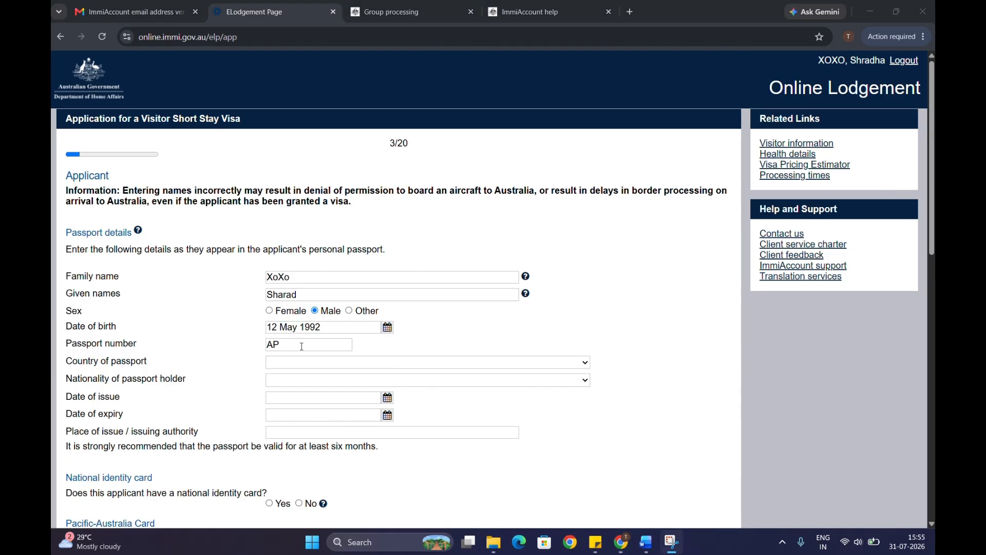
pyautogui.hotkey('alt', 'Tab')
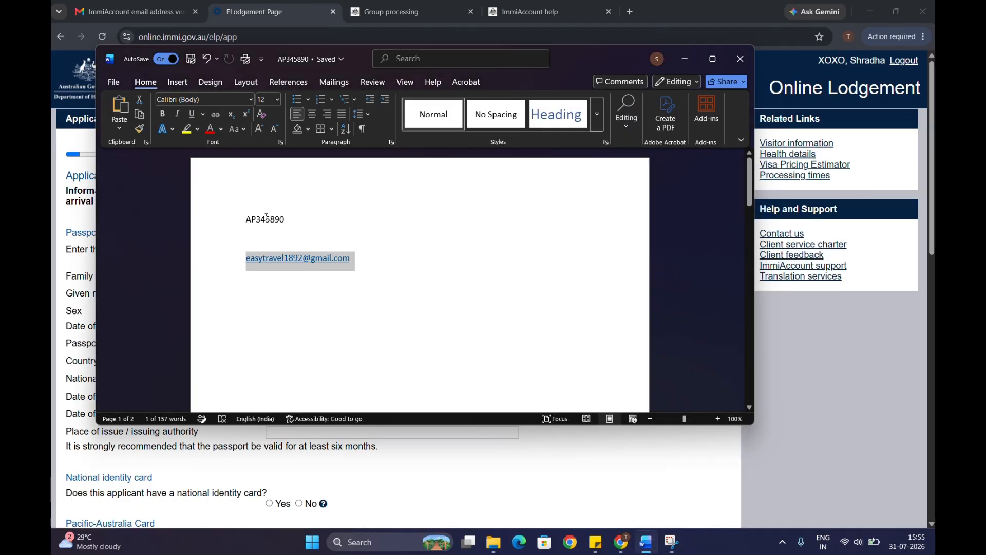
pyautogui.doubleClick(266, 219)
pyautogui.hotkey('ctrl', 'c')
pyautogui.hotkey('alt', 'Tab')
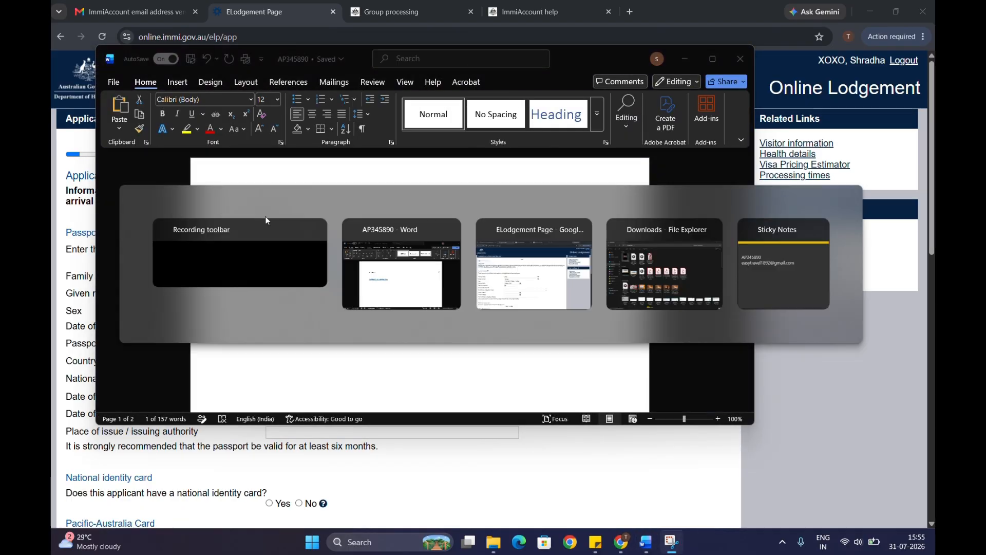
pyautogui.hotkey('ctrl', 'a')
pyautogui.hotkey('ctrl', 'v')
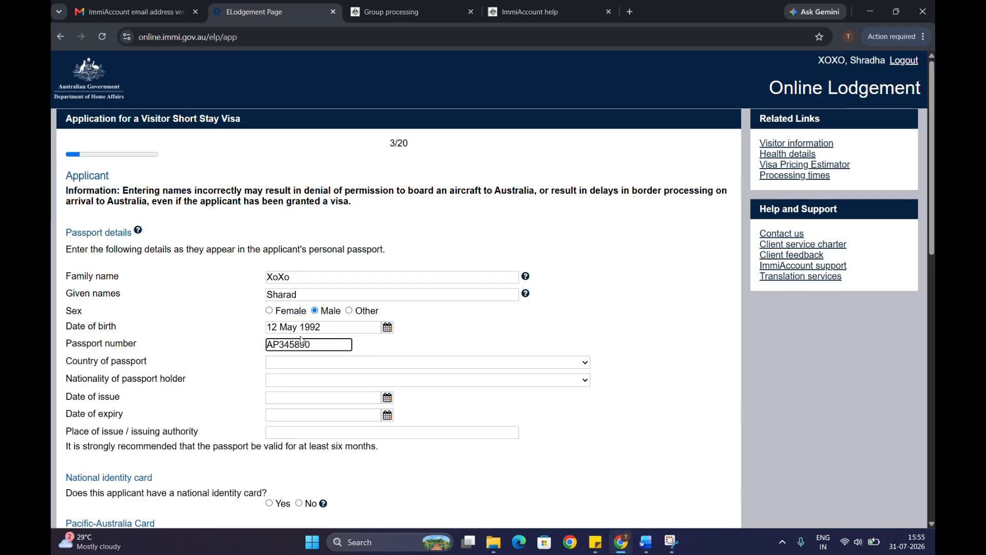
# Set both the country of passport and the nationality of passport holder to INDIA - IND
pyautogui.click(297, 363)
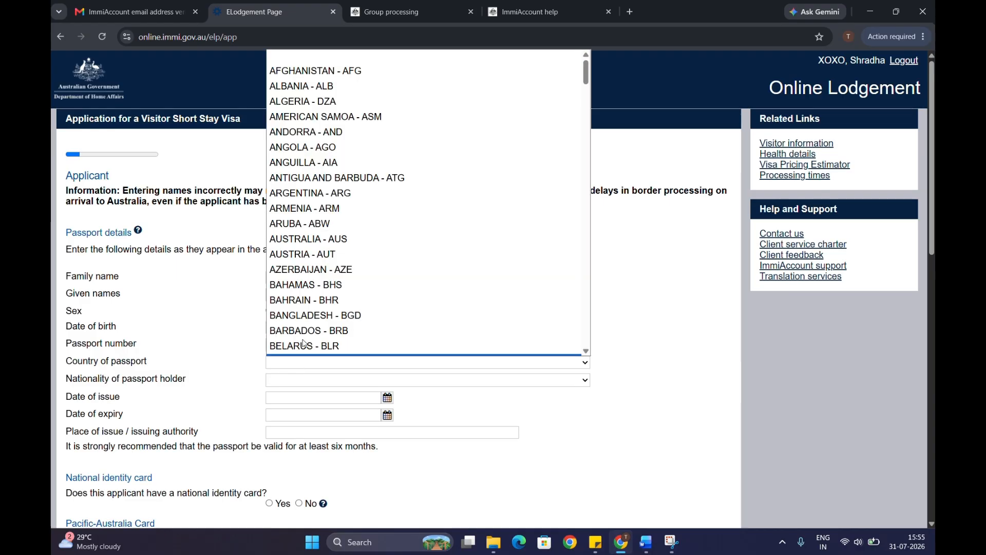
pyautogui.hotkey('alt', 'Tab')
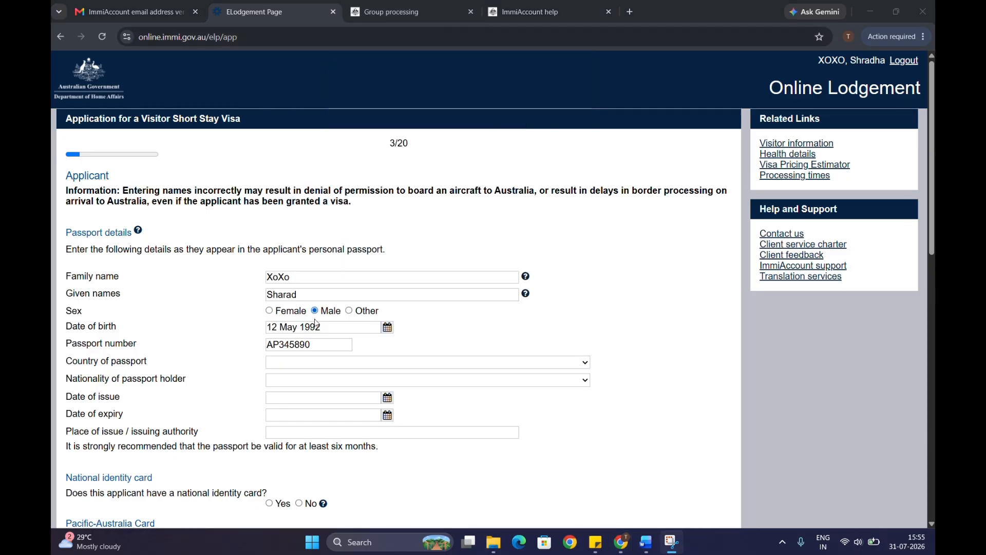
pyautogui.click(323, 364)
pyautogui.write('in')
pyautogui.press('Return')
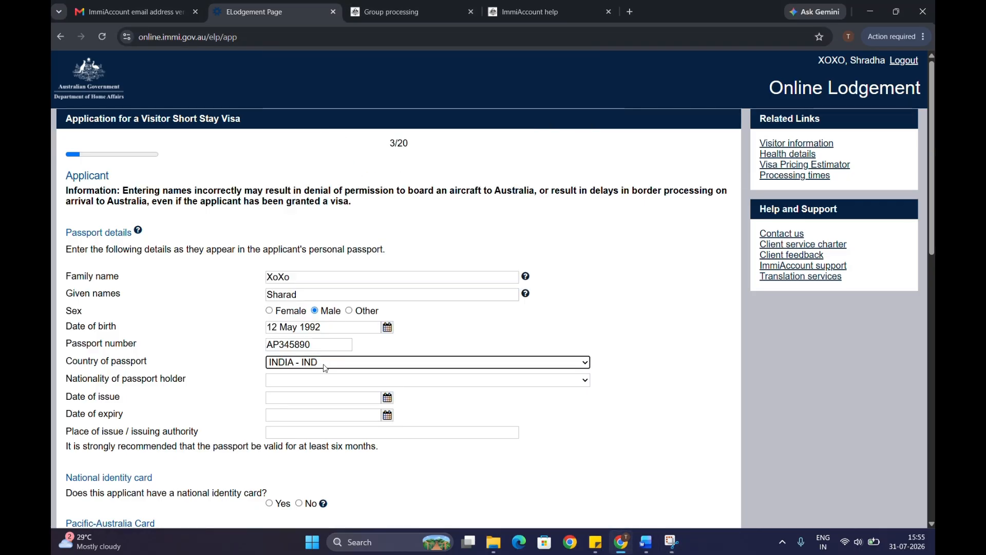
pyautogui.press('Tab')
pyautogui.write('in')
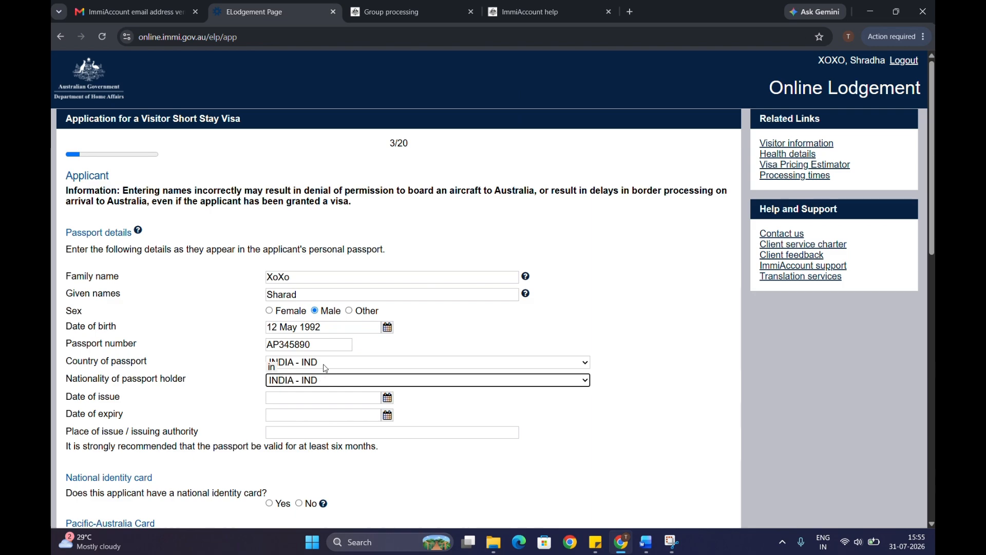
pyautogui.press('Tab')
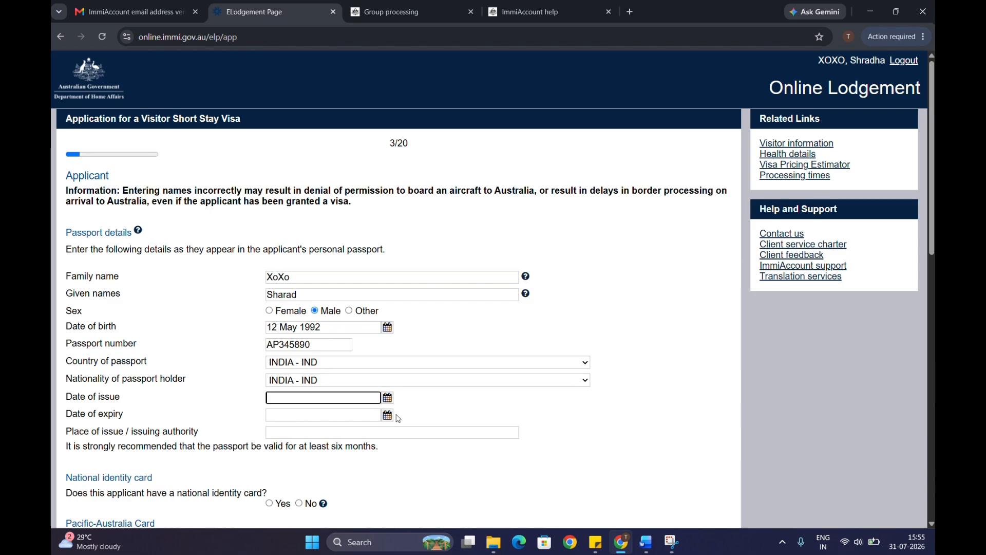
# Set the passport's date of issue to 07 May 2021 using the calendar picker
pyautogui.click(388, 399)
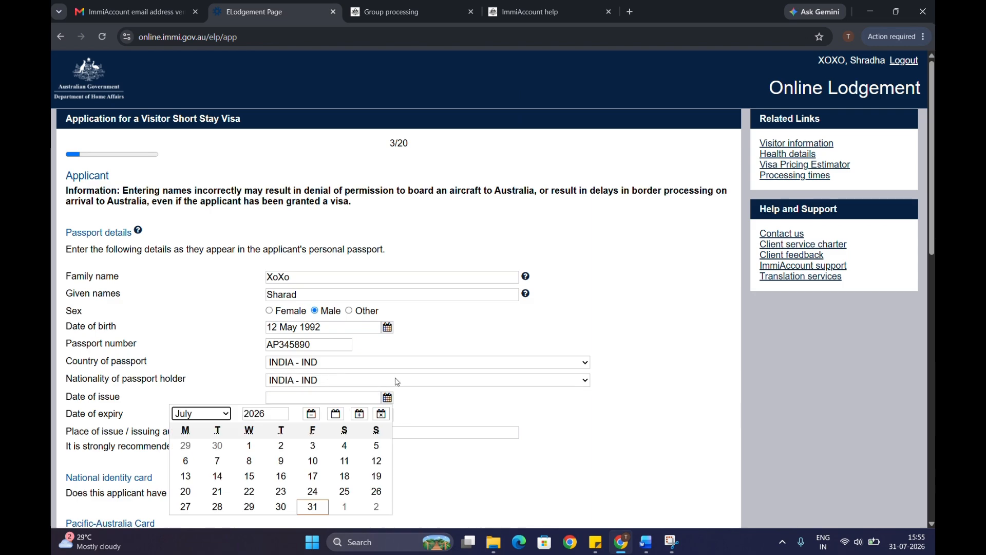
pyautogui.click(278, 414)
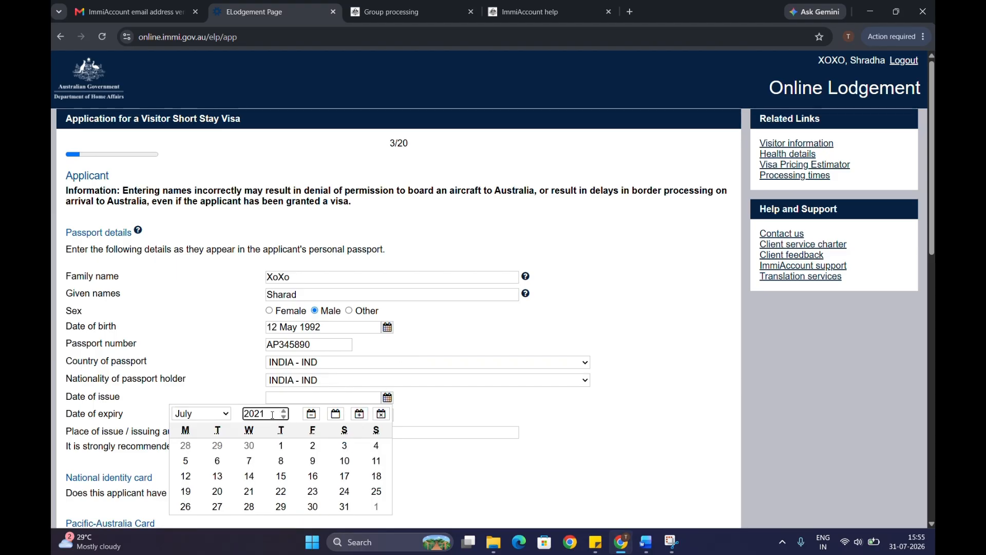
pyautogui.click(221, 416)
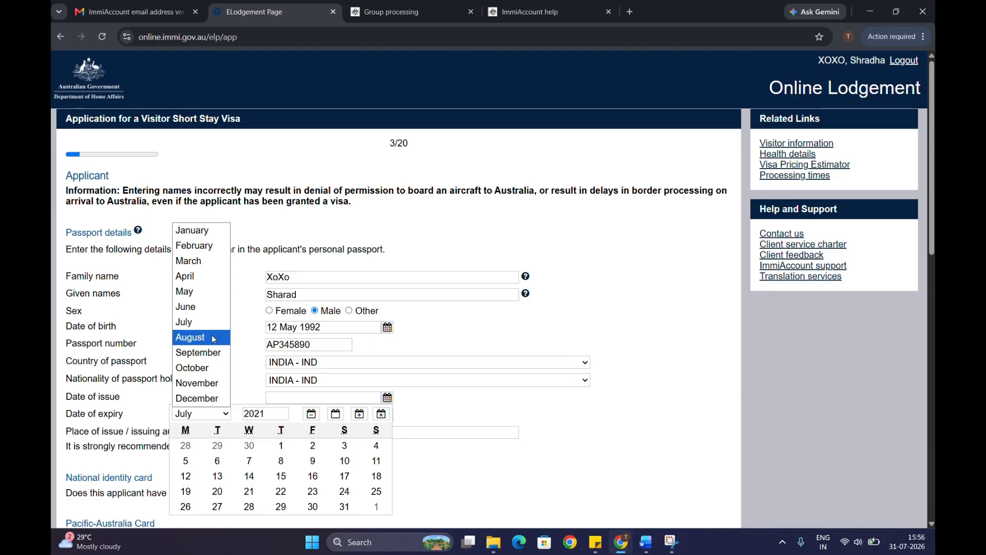
pyautogui.click(207, 299)
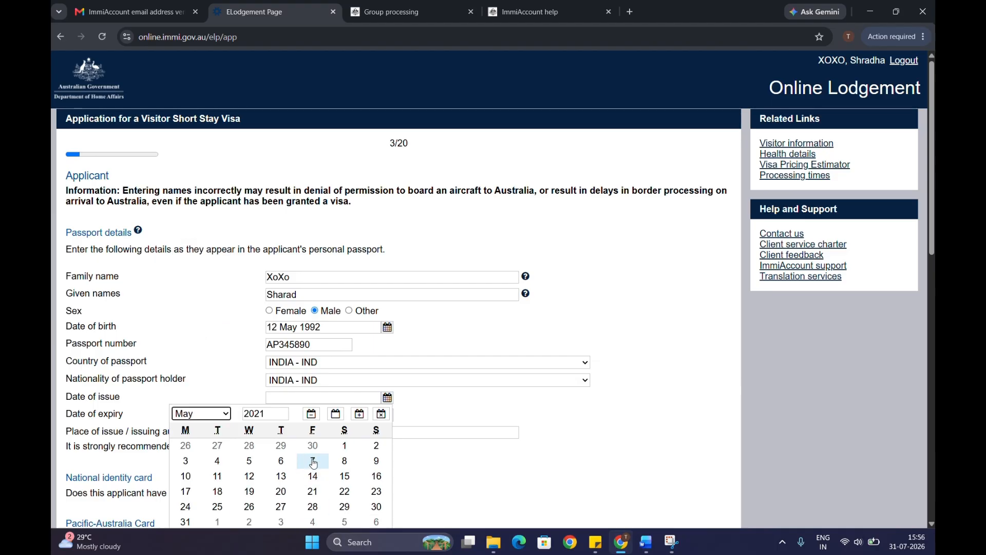
pyautogui.click(312, 461)
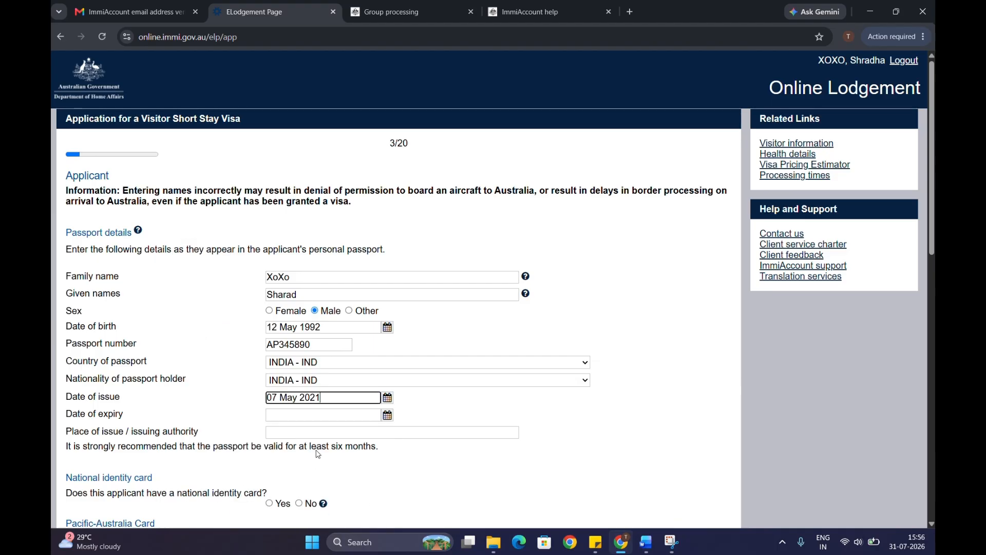
# Set the passport's date of expiry to 06 May 2031 by pasting the issue date and editing it
pyautogui.click(339, 409)
pyautogui.hotkey('ctrl', 'v')
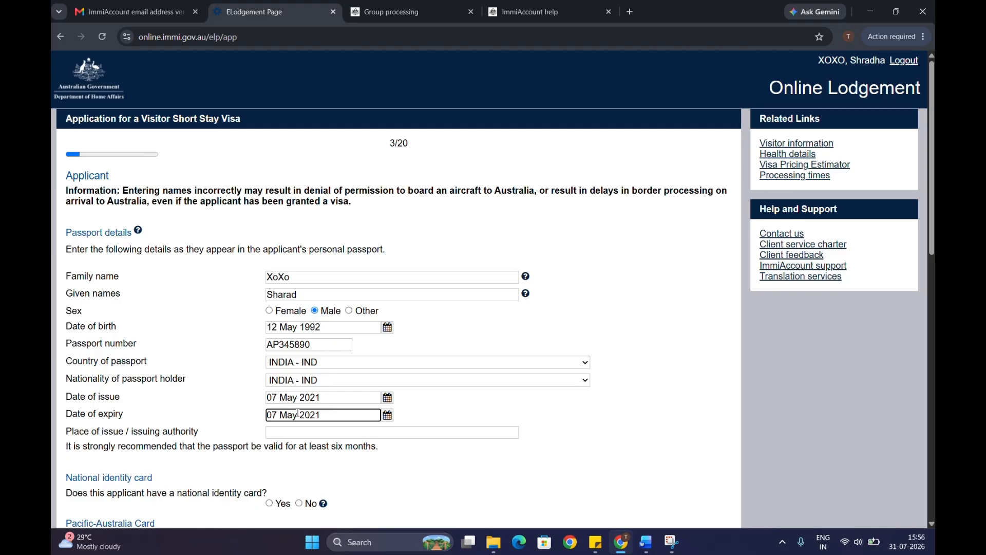
pyautogui.press('BackSpace')
pyautogui.press('BackSpace')
pyautogui.write('31')
pyautogui.press('BackSpace')
pyautogui.write('6')
# Enter Bengaluru as the passport's place of issue / issuing authority
pyautogui.scroll(-2, 435, 406)
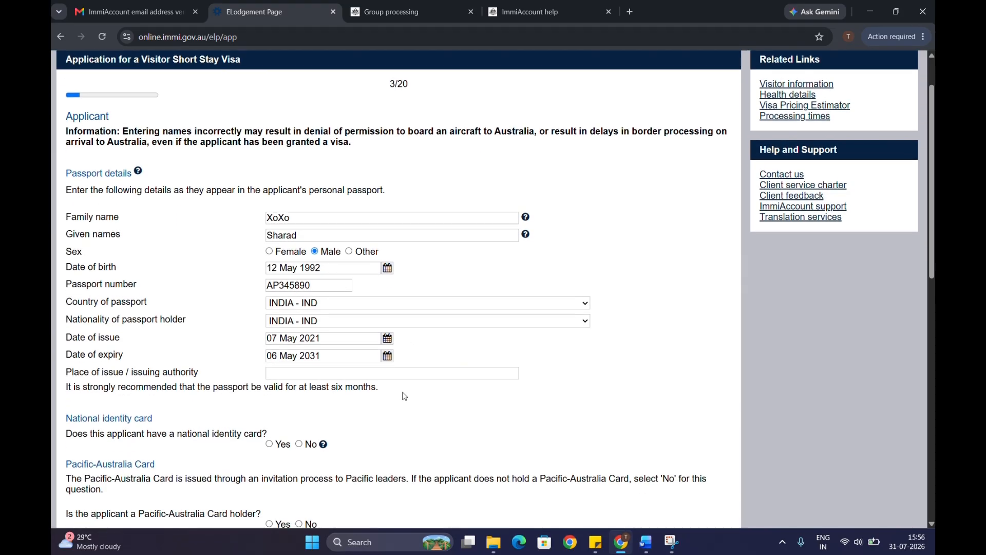
pyautogui.click(403, 373)
pyautogui.write('I')
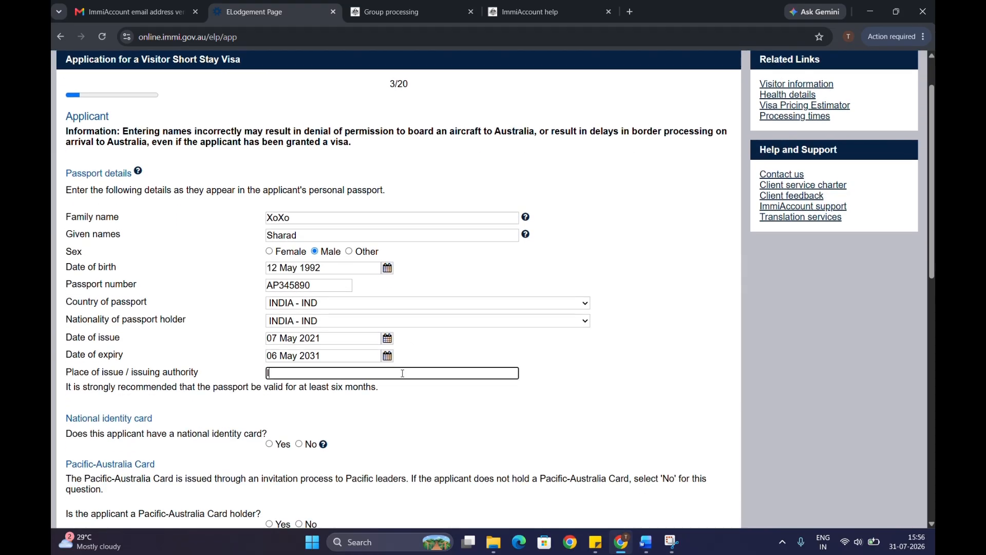
pyautogui.write('ndBengaluru')
pyautogui.click(271, 370)
pyautogui.press('BackSpace')
# Answer Yes to having a national identity card, open a new card entry, and decline the browser's save-passport offer
pyautogui.scroll(-2, 271, 370)
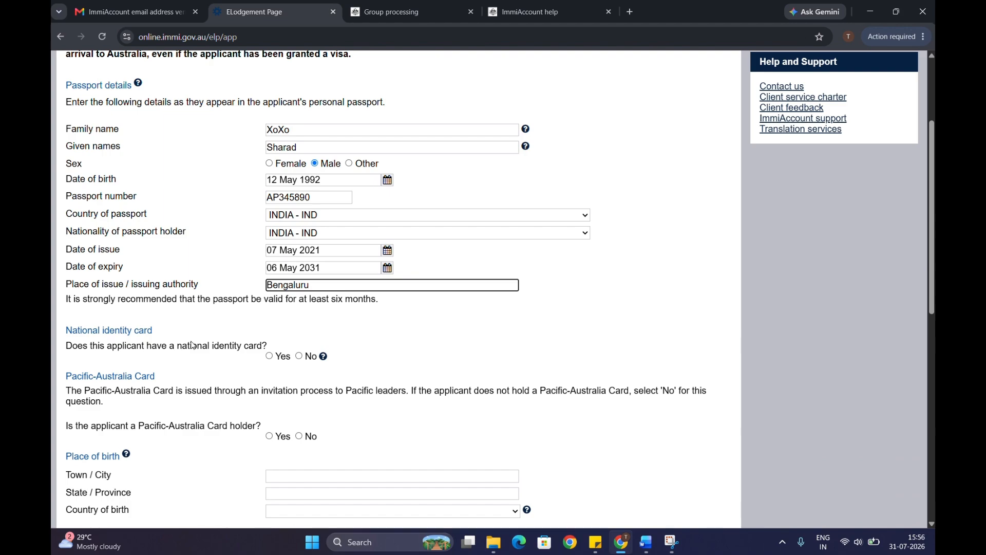
pyautogui.moveTo(66, 299); pyautogui.dragTo(383, 303)
pyautogui.click(386, 303)
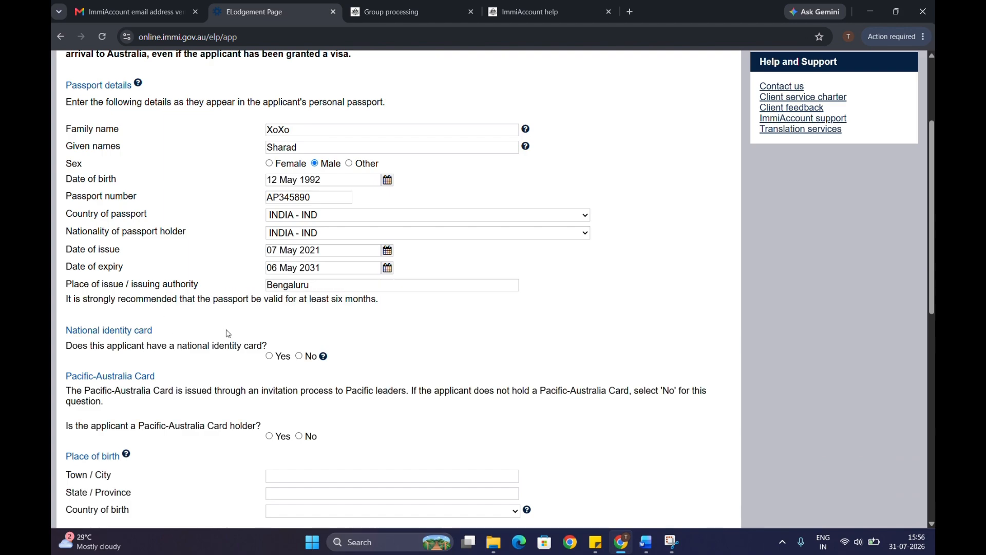
pyautogui.click(269, 357)
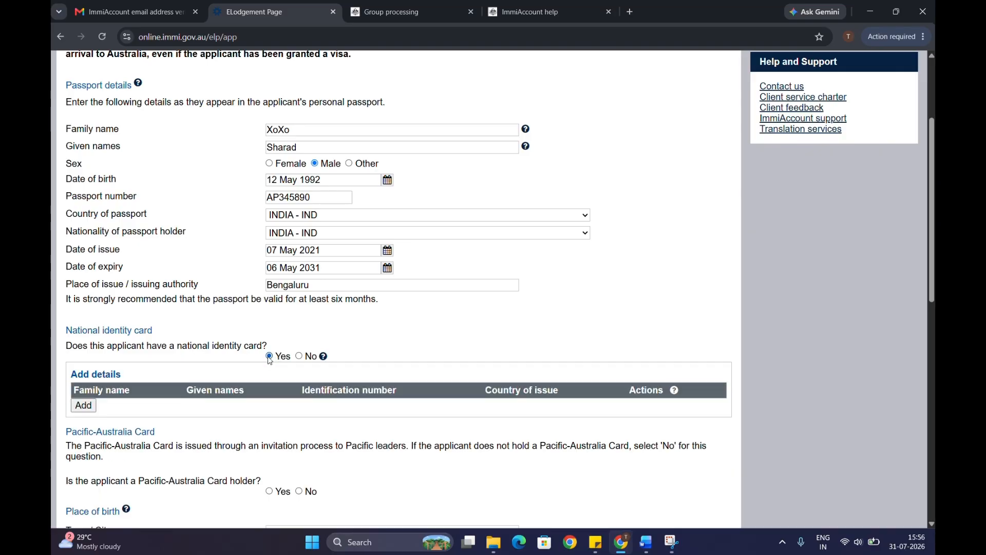
pyautogui.click(85, 405)
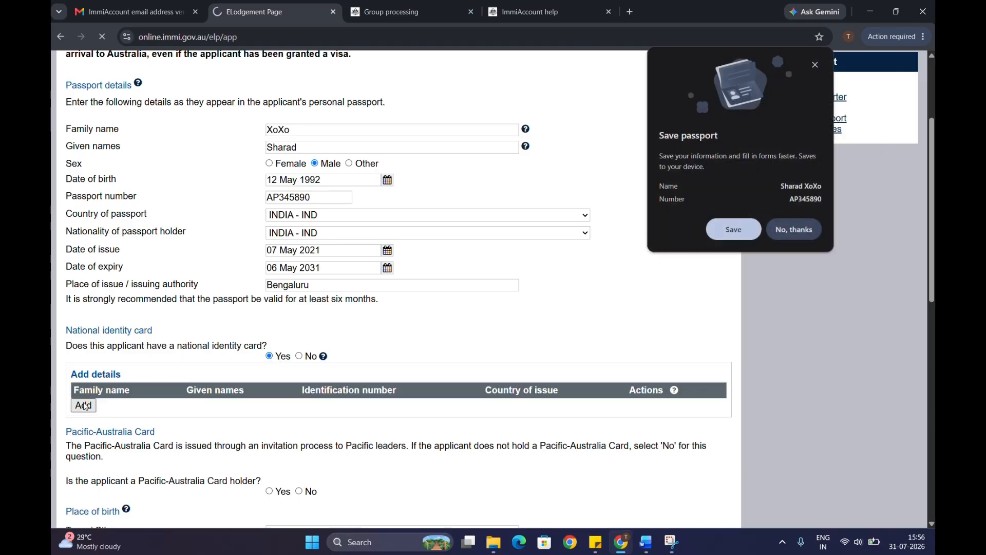
pyautogui.click(779, 227)
# Add the national identity card with the applicant's family and given names, the card's identification number, and INDIA as country of issue
pyautogui.write('X')
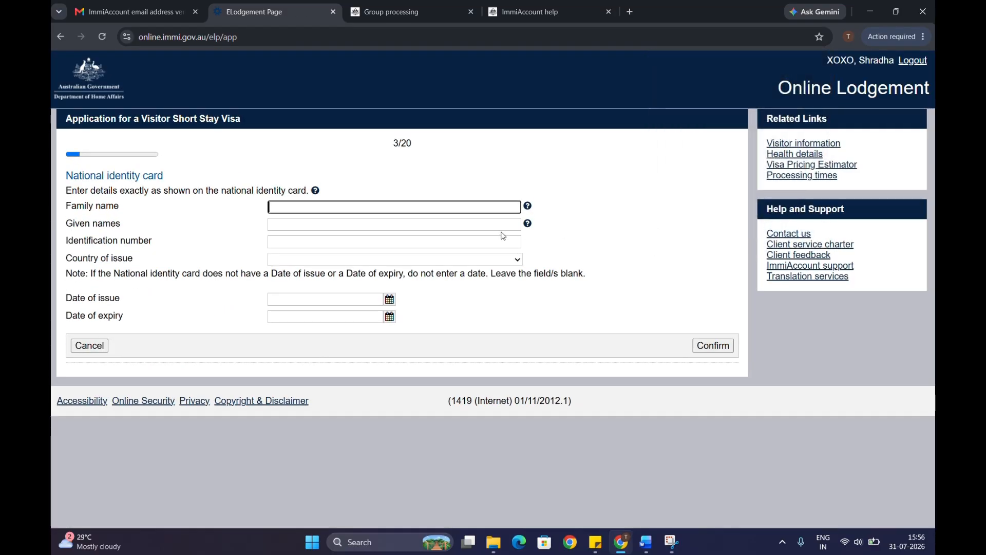
pyautogui.write('oXO')
pyautogui.press('Tab')
pyautogui.press('Tab')
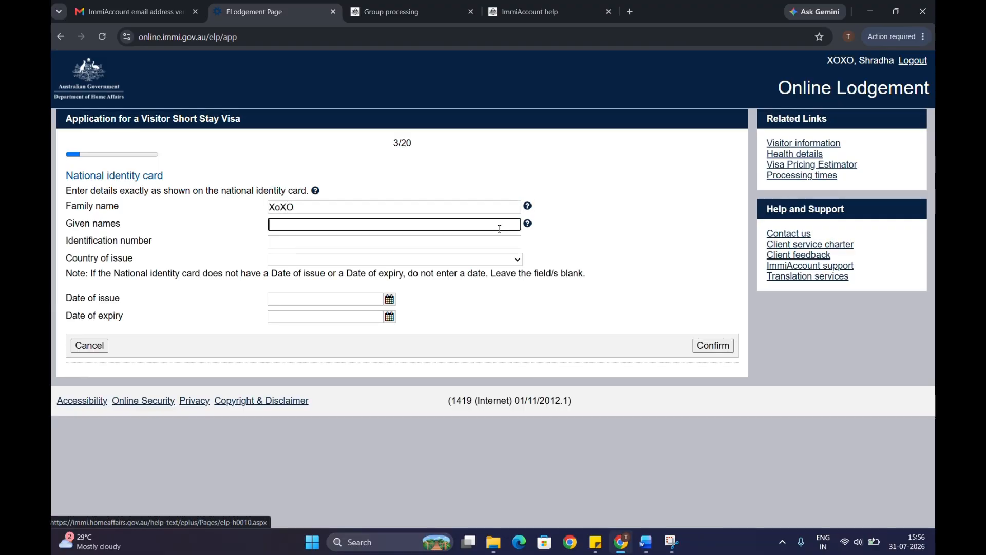
pyautogui.write('Sharad')
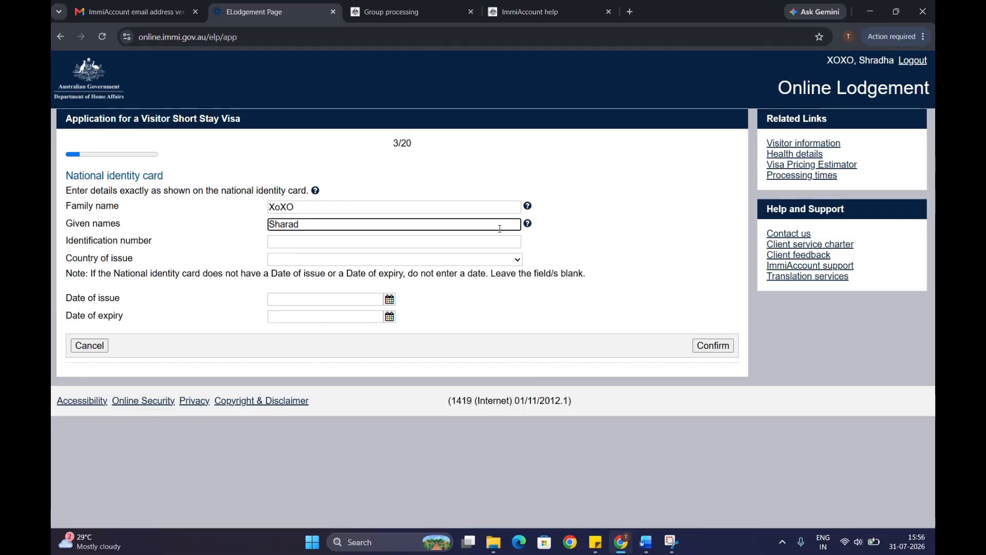
pyautogui.press('Tab')
pyautogui.click(483, 242)
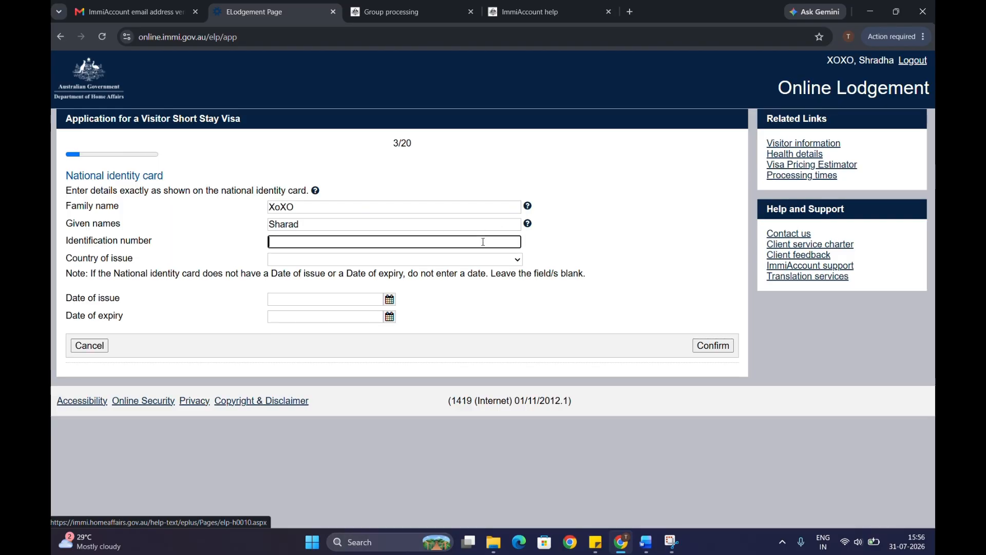
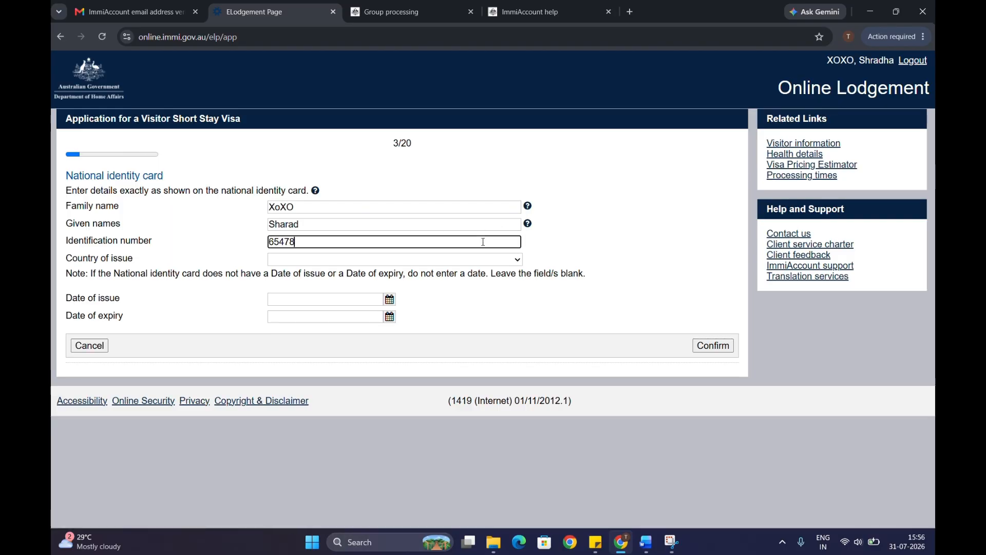
pyautogui.press('Tab')
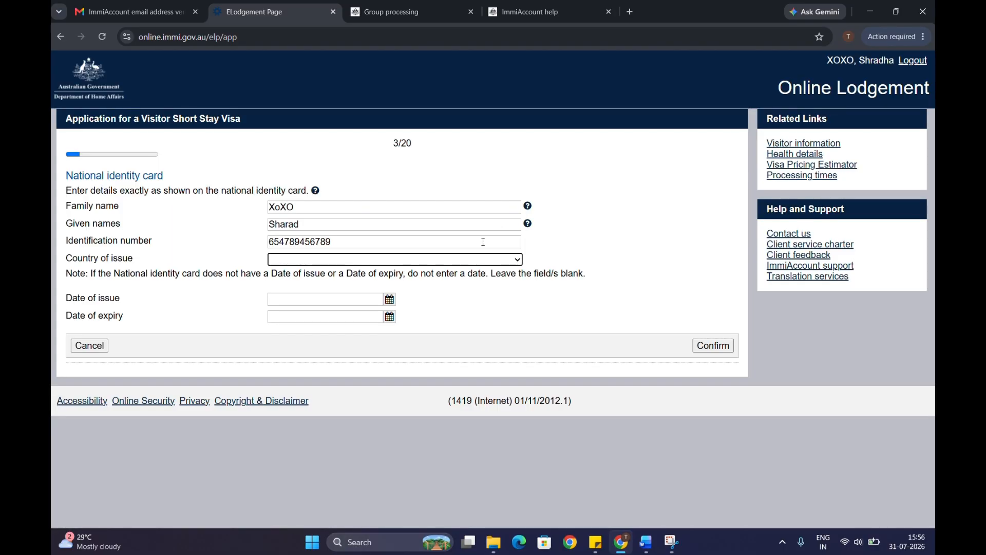
pyautogui.write('In')
pyautogui.press('Tab')
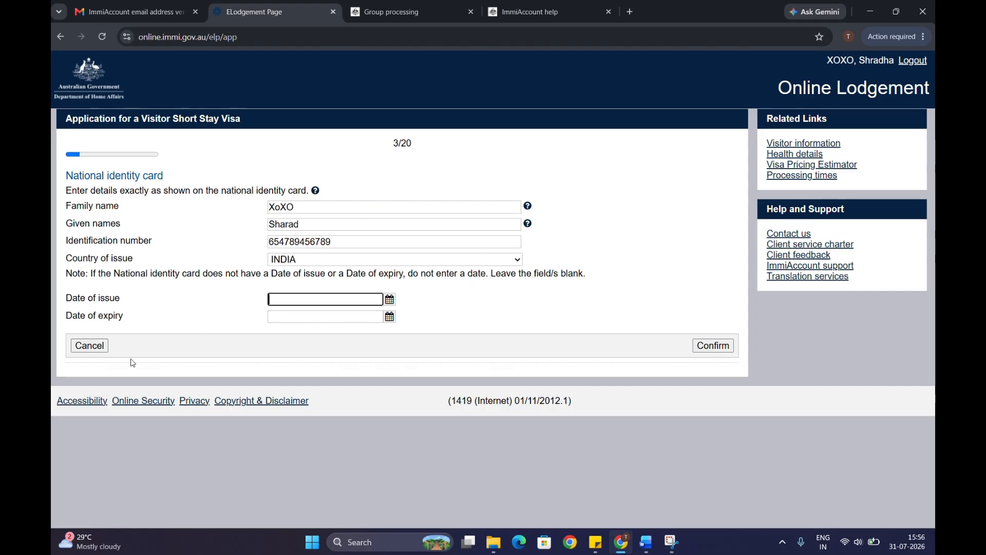
pyautogui.click(713, 346)
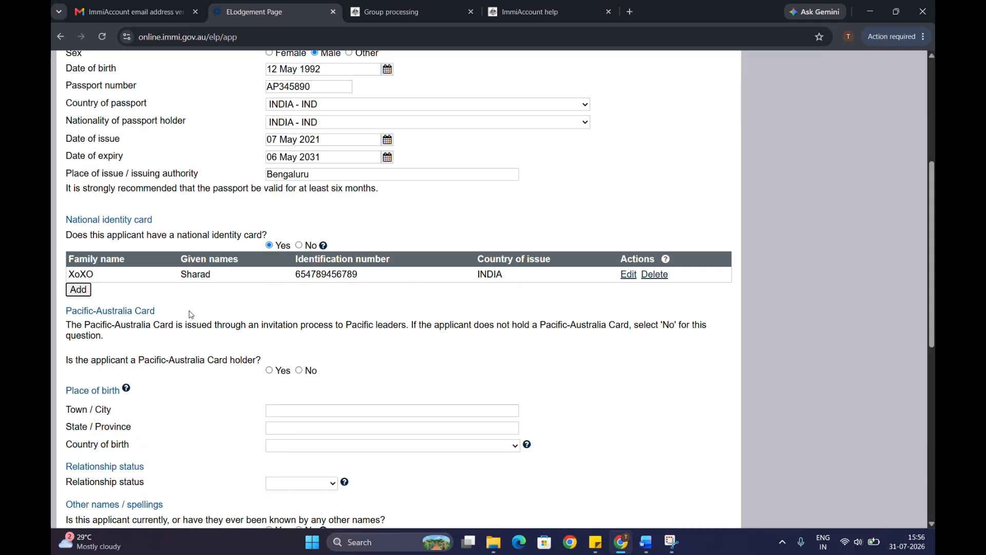
pyautogui.click(79, 290)
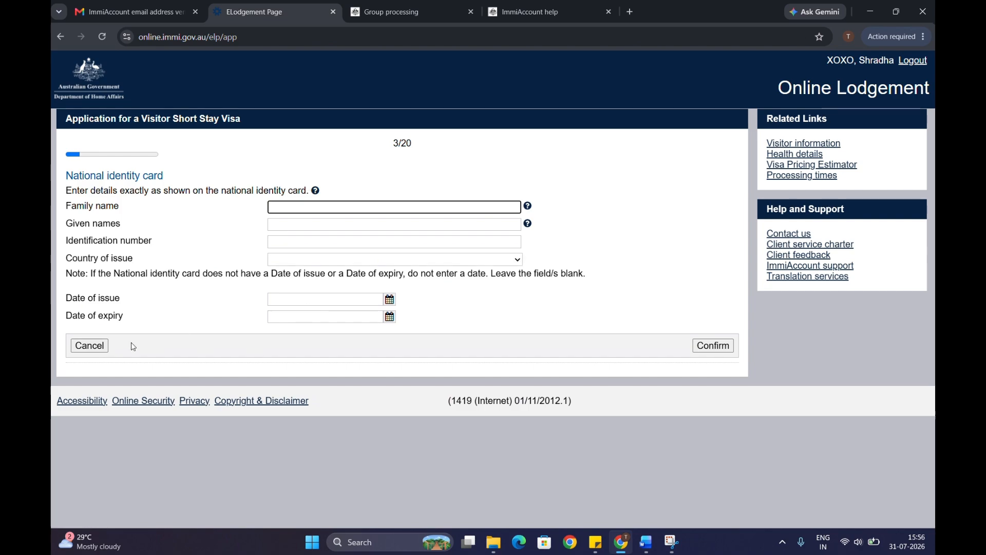
pyautogui.click(90, 345)
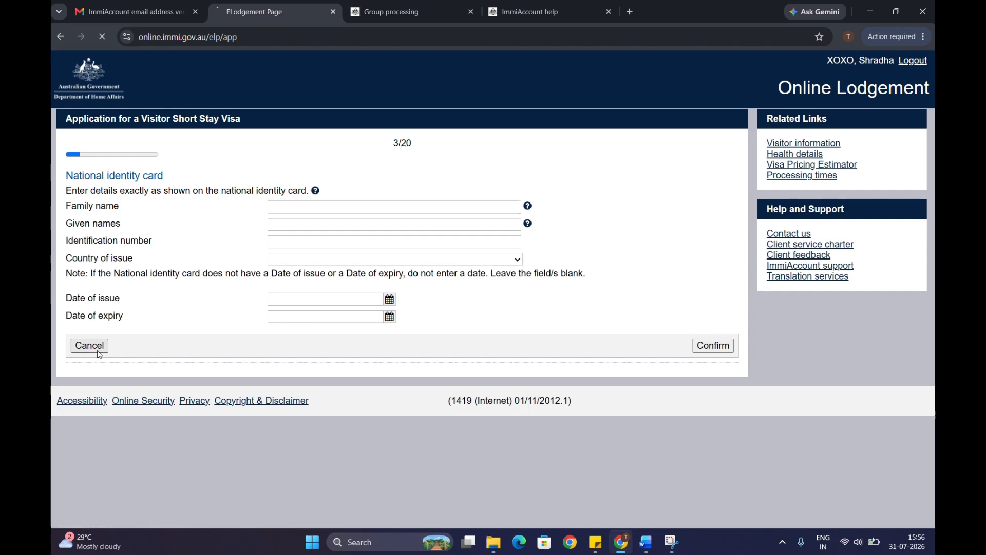
# Answer No for Pacific-Australia Card holder and enter the place of birth as Hubbali, Karnataka, INDIA
pyautogui.scroll(-3, 291, 416)
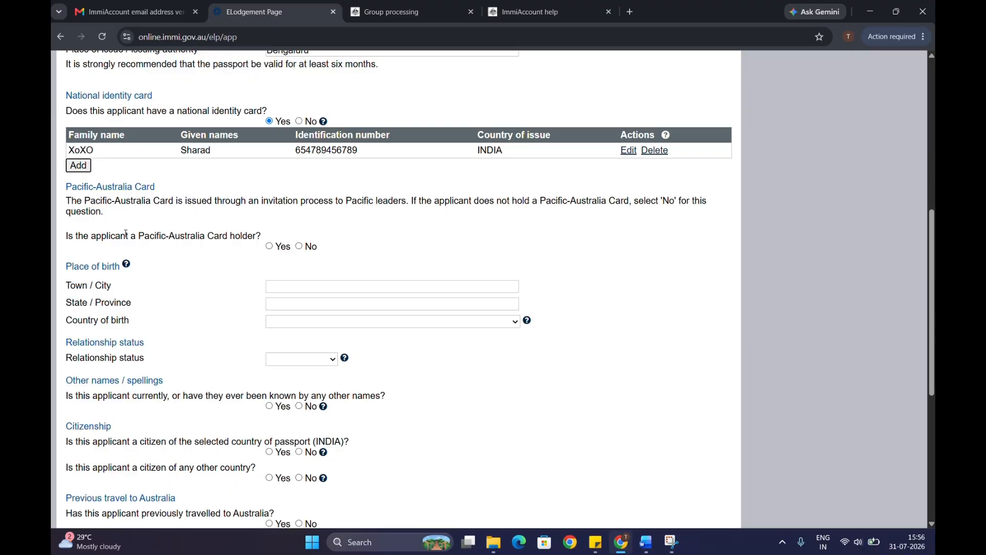
pyautogui.click(299, 246)
pyautogui.click(286, 284)
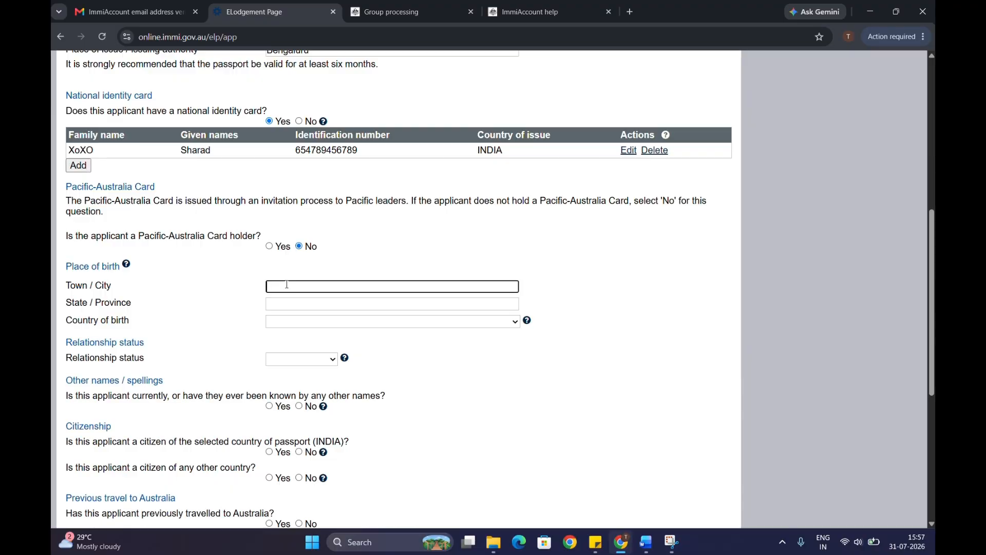
pyautogui.write('B')
pyautogui.write('ubbali')
pyautogui.press('Tab')
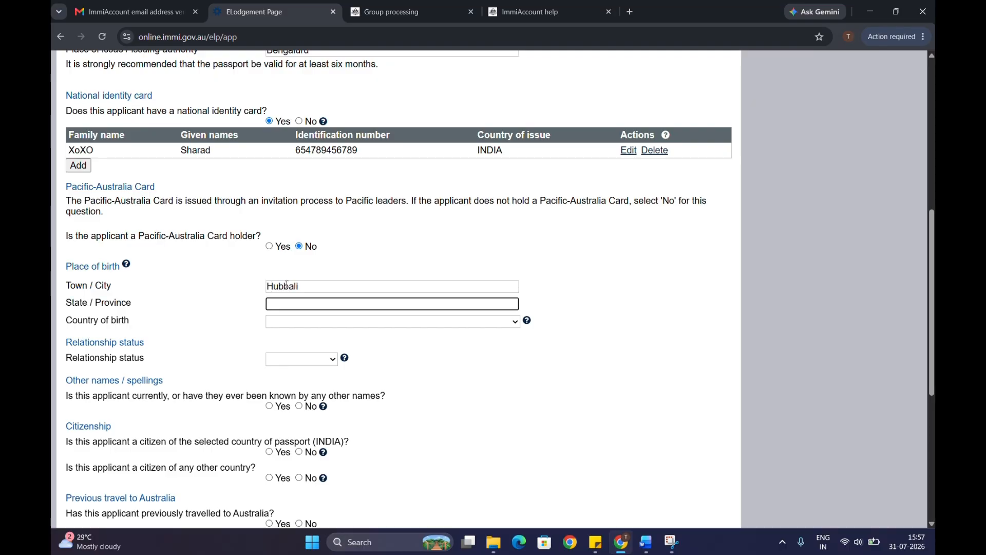
pyautogui.write('Karnataka')
pyautogui.press('Tab')
pyautogui.write('in')
pyautogui.press('Tab')
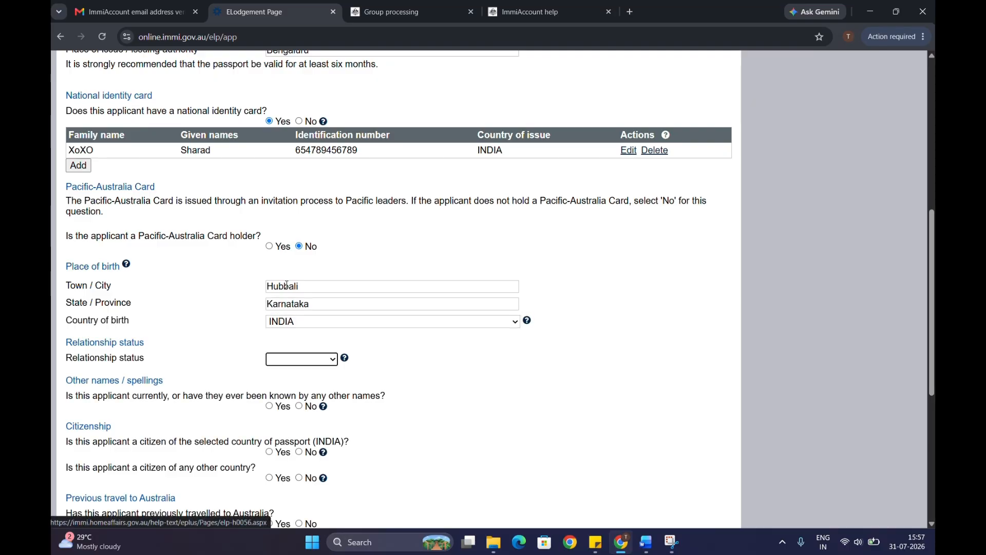
# Set the relationship status to Married and answer No to being known by other names
pyautogui.click(299, 358)
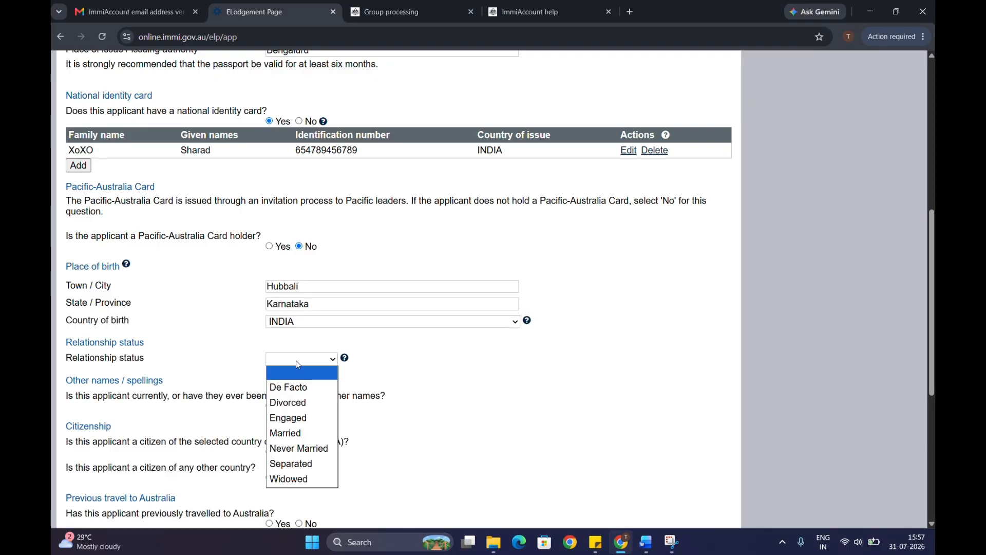
pyautogui.click(300, 433)
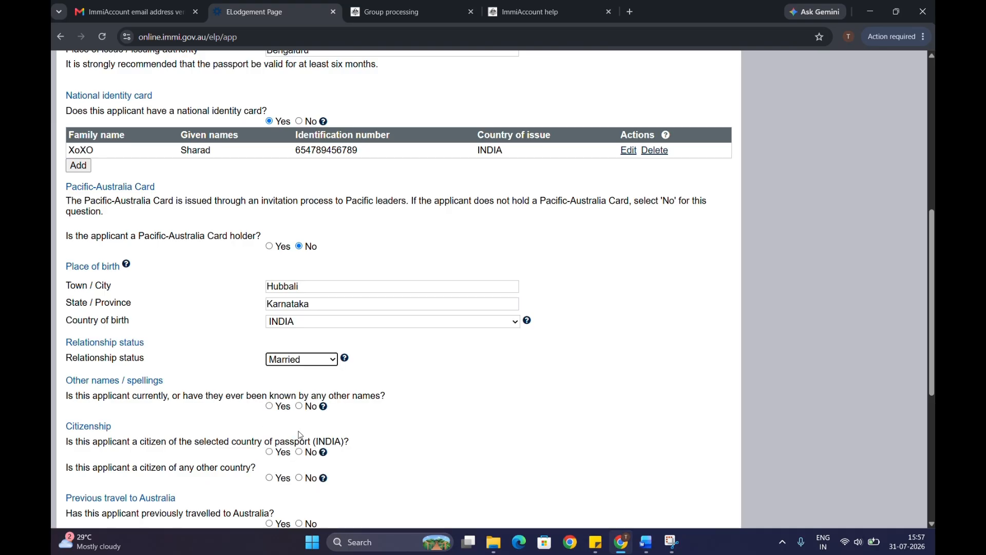
pyautogui.scroll(-1, 301, 435)
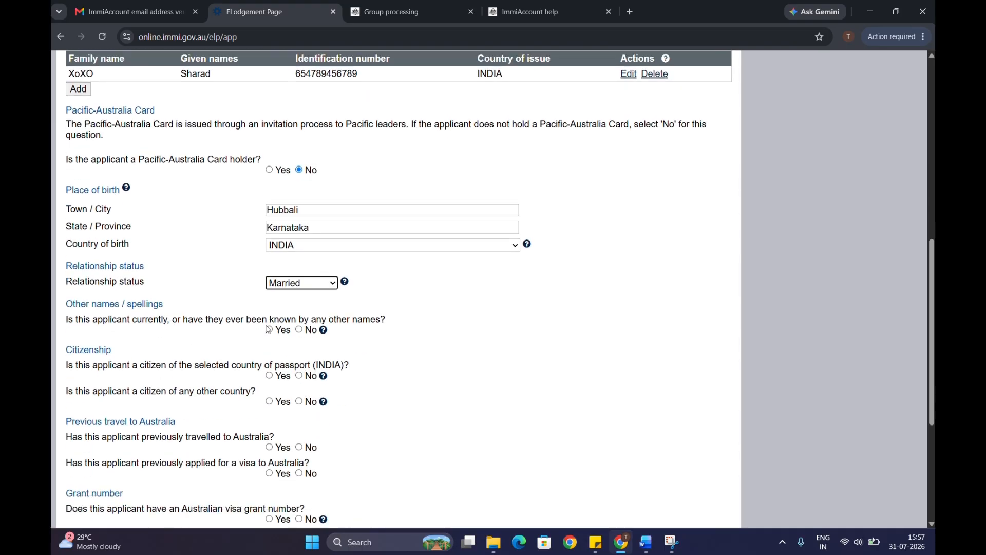
pyautogui.click(300, 286)
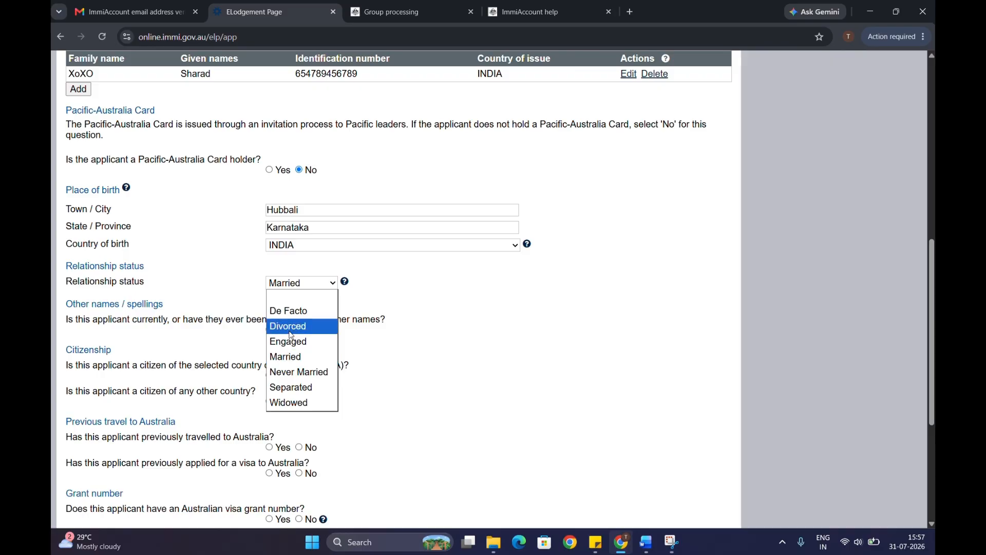
pyautogui.click(461, 341)
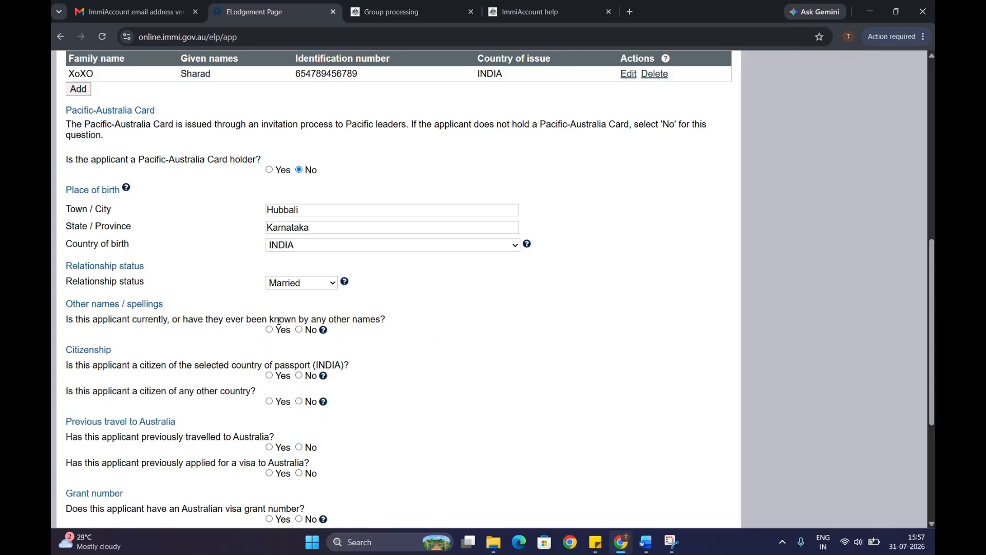
pyautogui.click(299, 329)
# Answer the citizenship questions (citizen of INDIA, no other country) and Yes to previous travel and visa applications to Australia
pyautogui.scroll(-2, 299, 329)
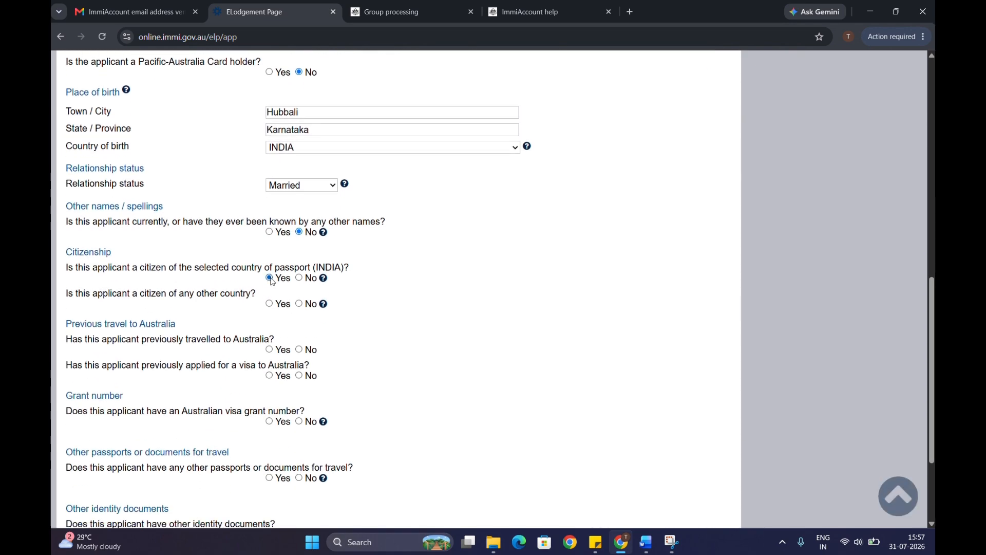
pyautogui.click(300, 304)
pyautogui.scroll(-1, 301, 307)
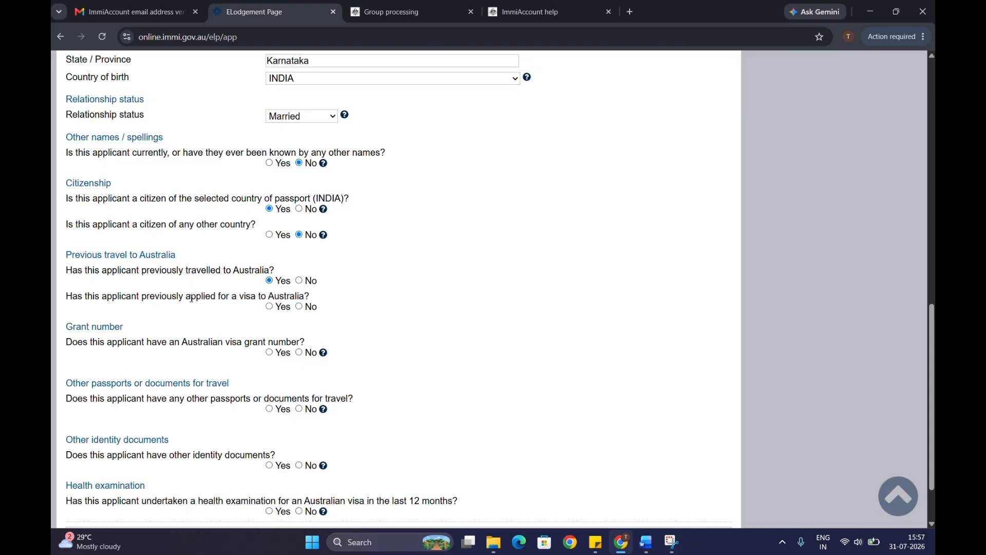
pyautogui.click(270, 307)
# Answer No for visa grant number, other passports, other identity documents and health examination, then go to the next page
pyautogui.scroll(-1, 270, 311)
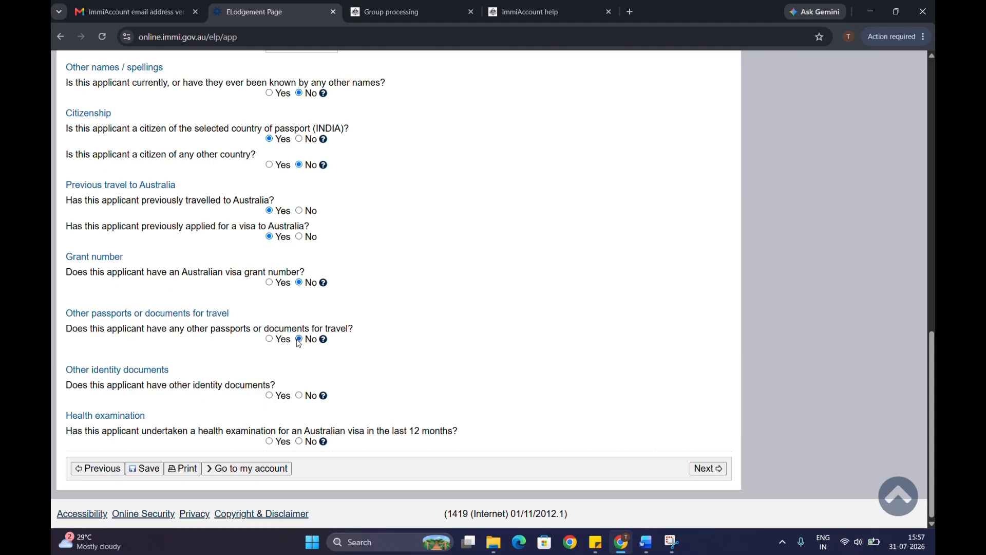
pyautogui.click(269, 396)
pyautogui.scroll(-1, 271, 396)
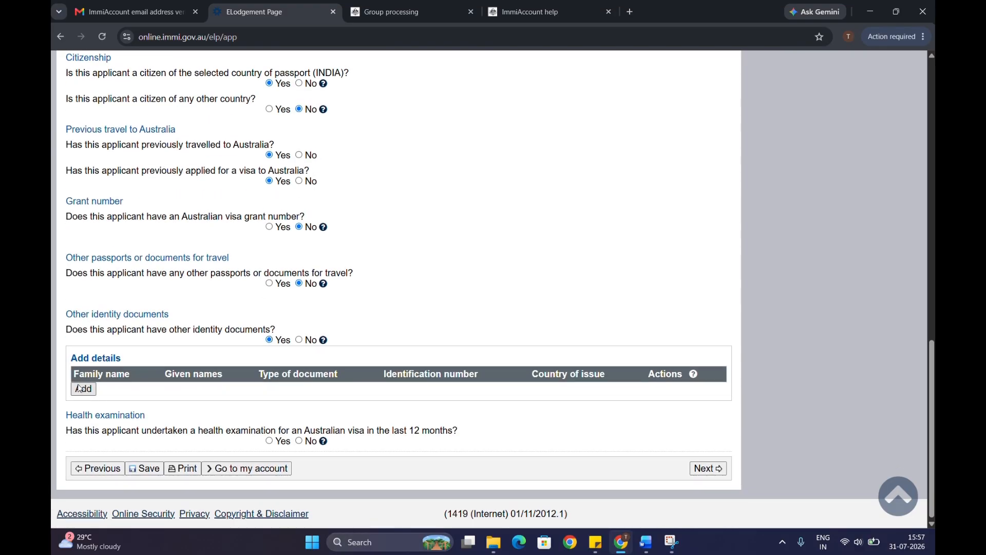
pyautogui.click(299, 339)
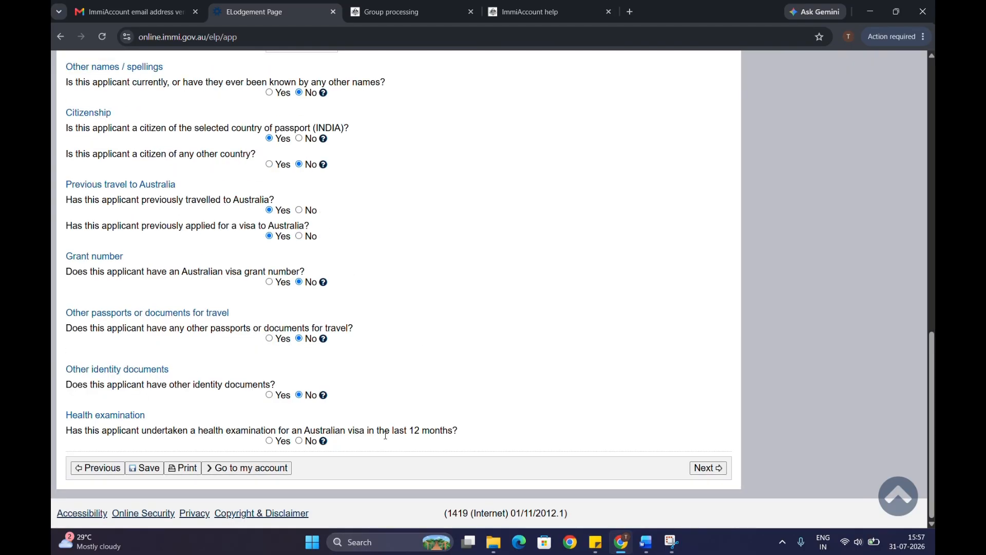
pyautogui.click(299, 440)
pyautogui.click(719, 470)
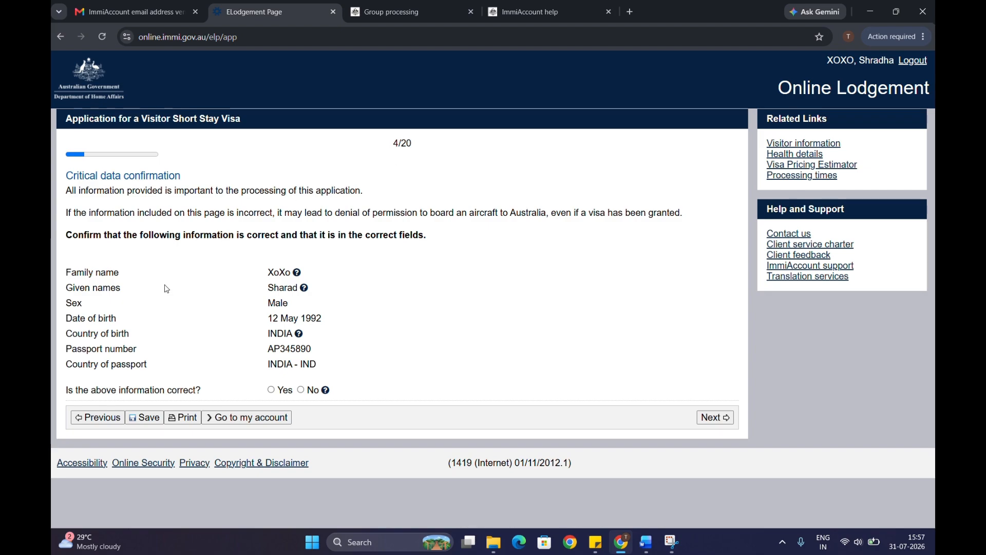
# Confirm the critical data is correct and proceed to the next page
pyautogui.click(714, 417)
pyautogui.scroll(-1, 708, 472)
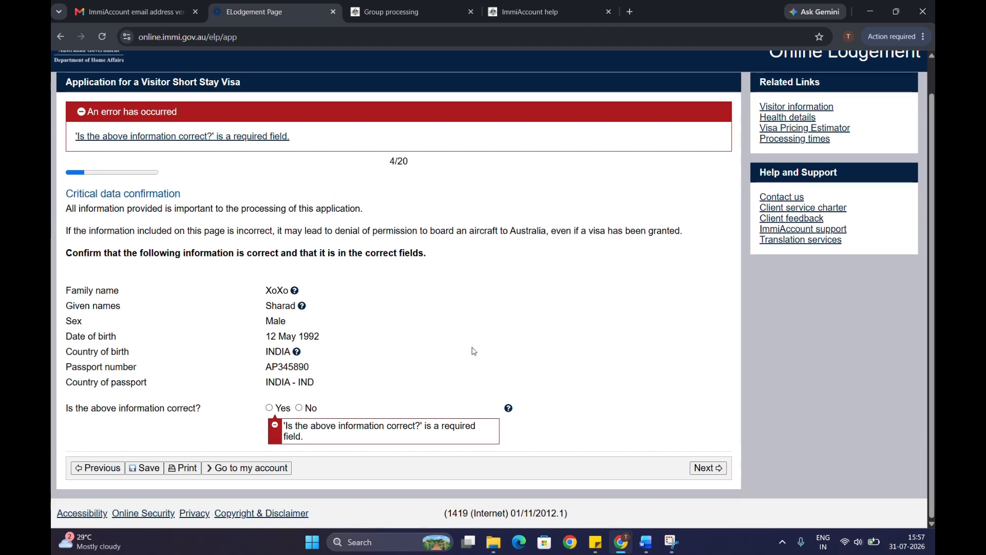
pyautogui.click(272, 408)
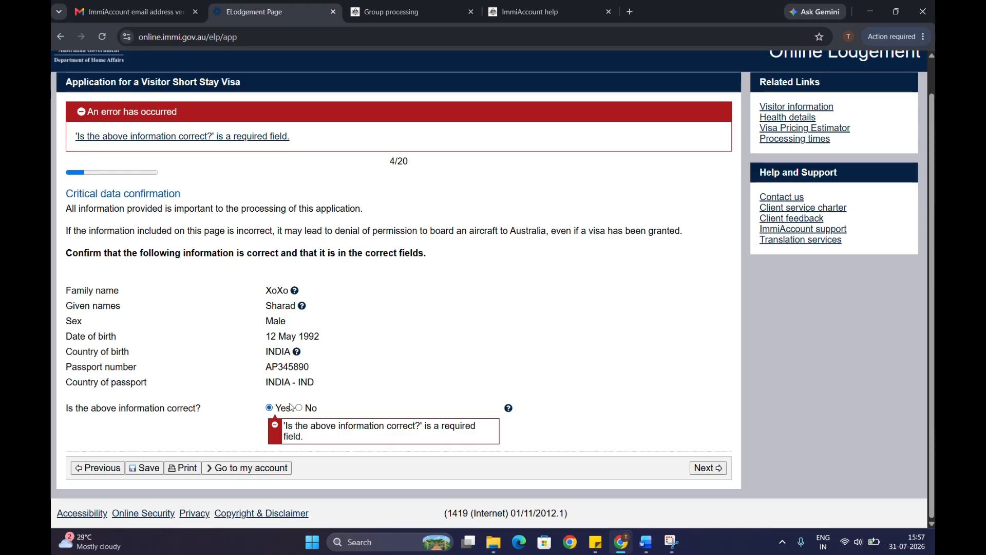
pyautogui.click(710, 469)
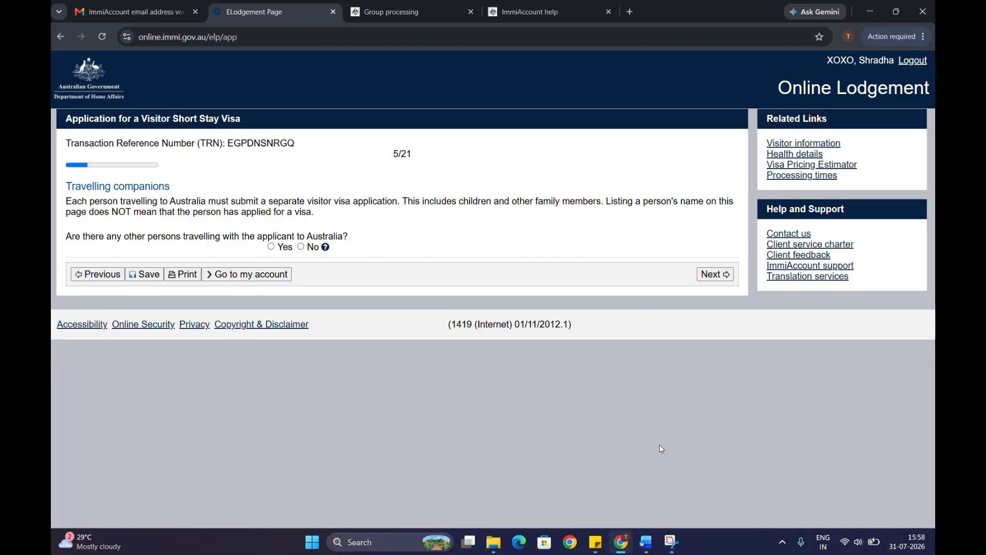
# Answer Yes to other persons travelling with the applicant to Australia
pyautogui.moveTo(149, 201); pyautogui.dragTo(350, 222)
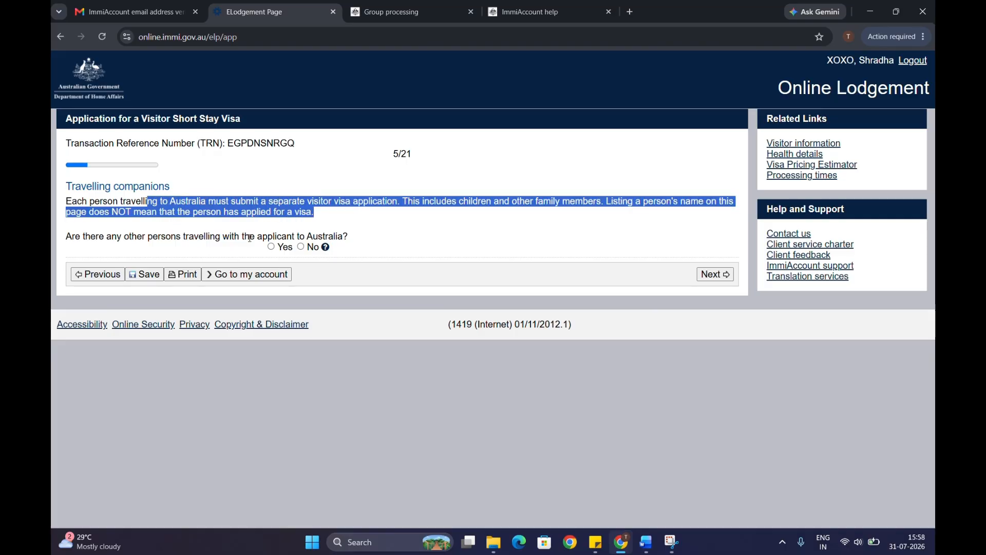
pyautogui.click(271, 246)
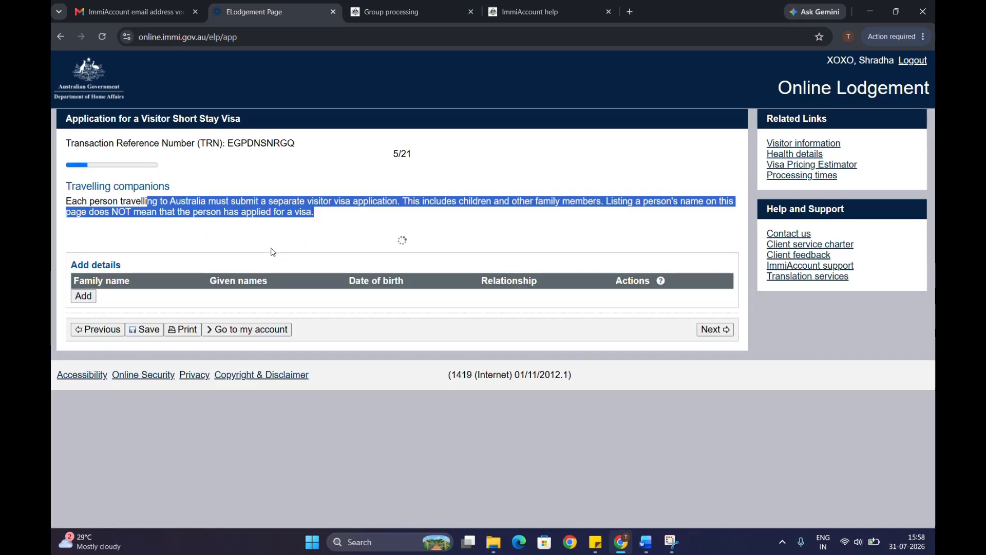
# Start adding a travelling companion and set the relationship to the applicant as Spouse/De Facto Partner
pyautogui.click(378, 231)
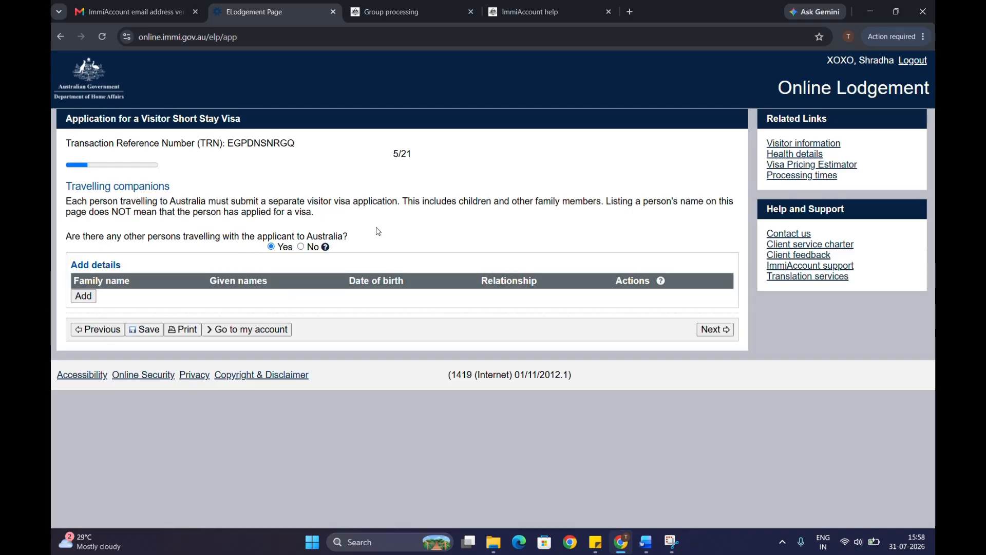
pyautogui.click(85, 299)
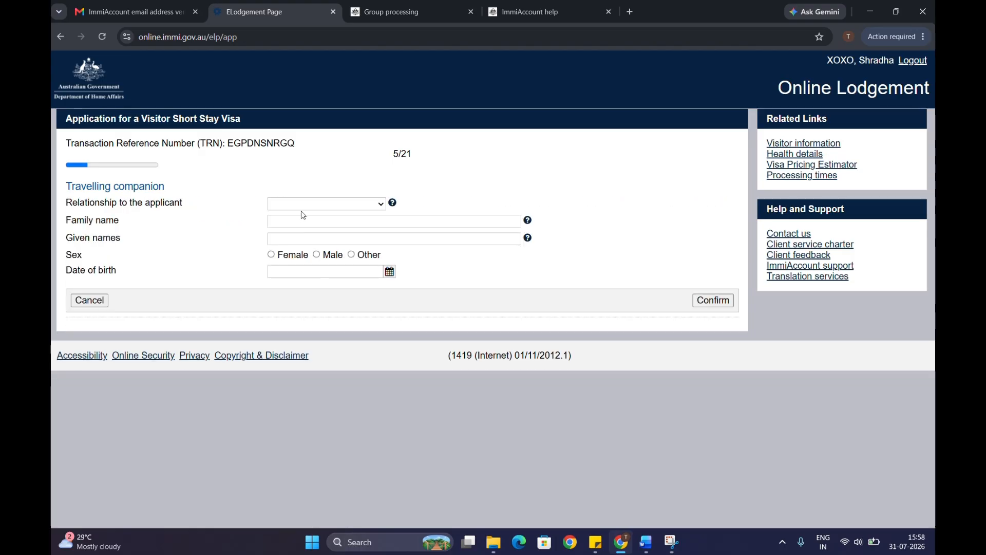
pyautogui.click(309, 204)
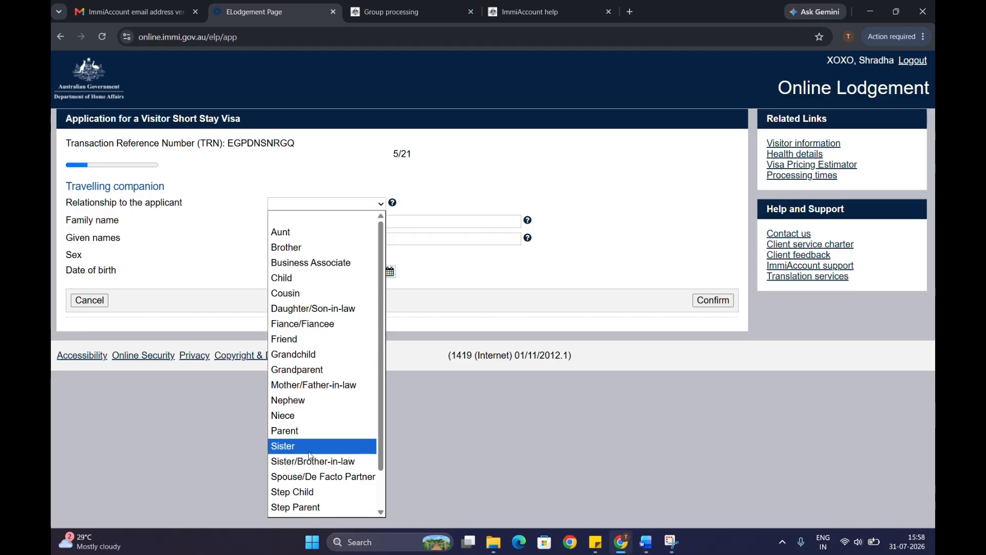
pyautogui.scroll(-1, 309, 455)
pyautogui.click(308, 434)
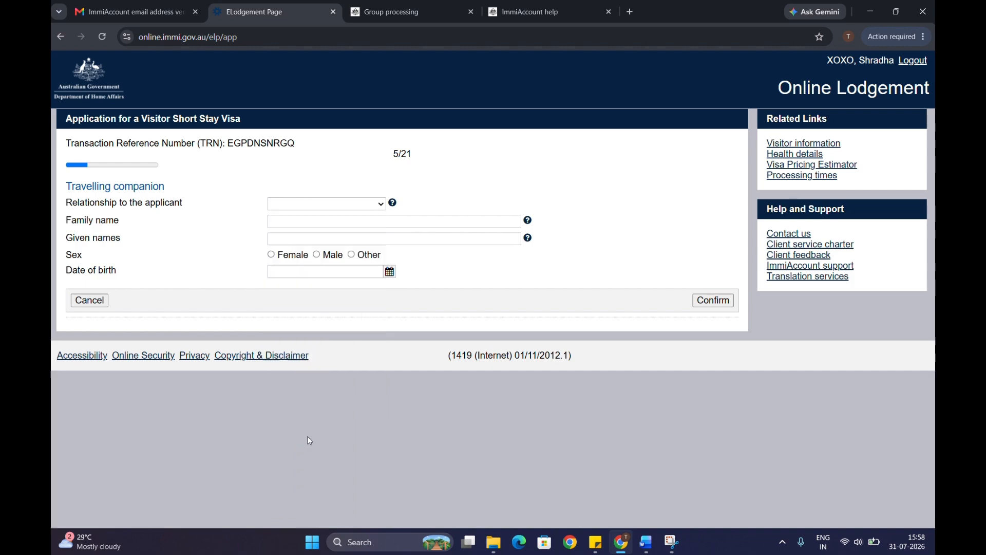
# Enter the companion's family name and given names, and set the sex to Female
pyautogui.click(316, 219)
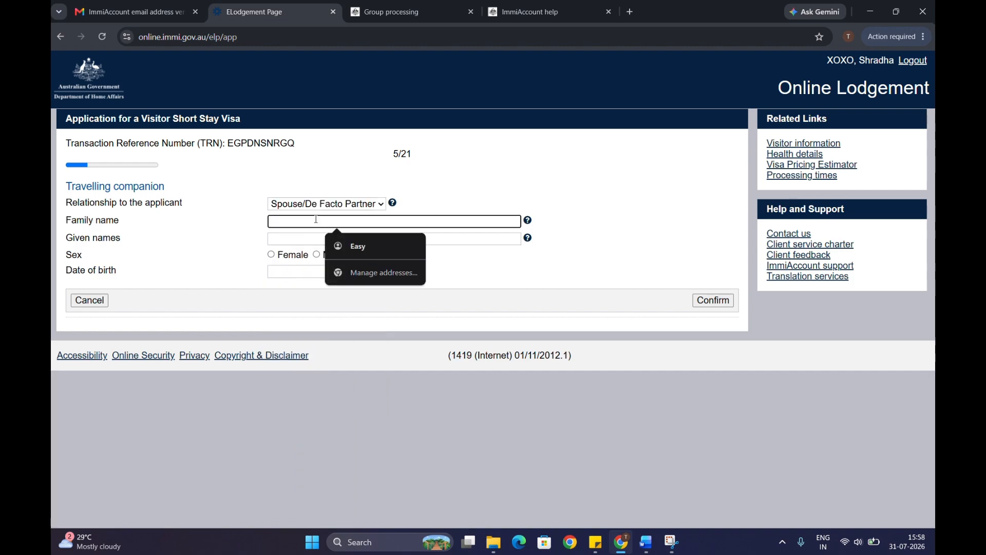
pyautogui.write('XoXo')
pyautogui.press('Tab')
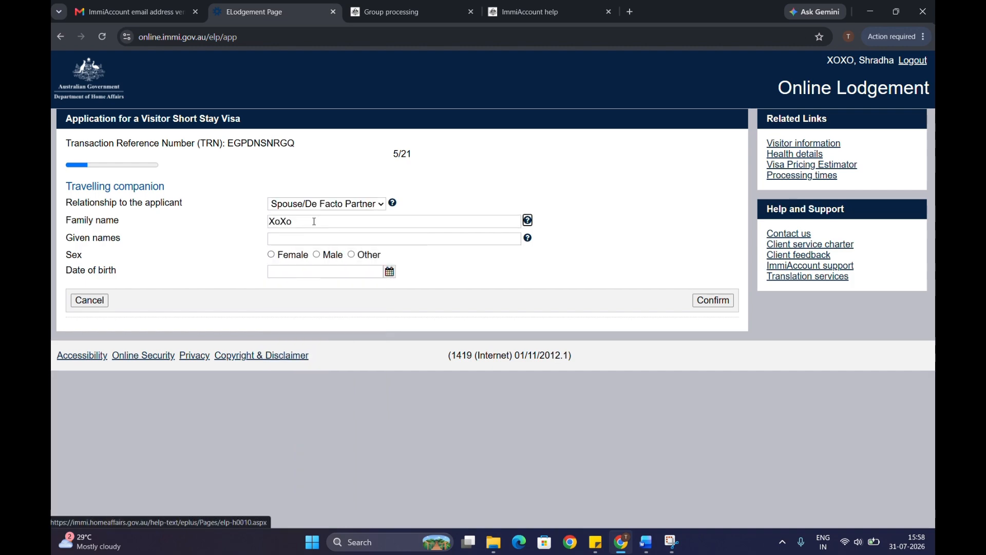
pyautogui.click(302, 240)
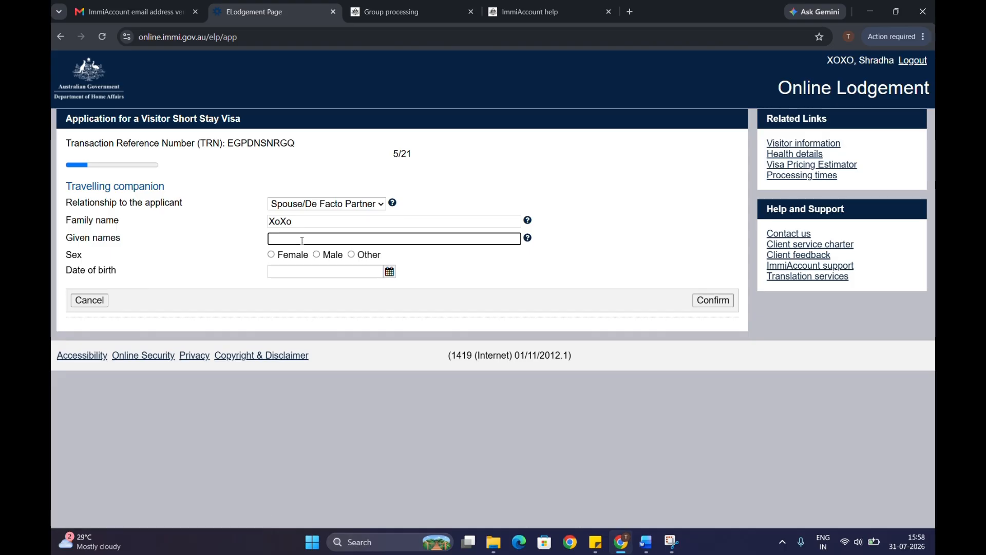
pyautogui.write('Rani')
pyautogui.click(272, 254)
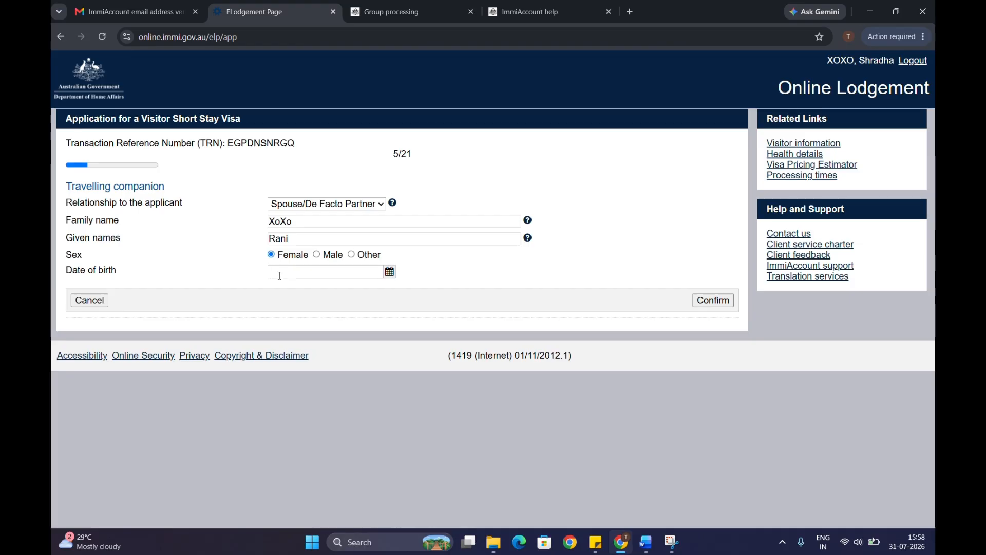
# Enter the companion's date of birth and confirm the travelling companion entry
pyautogui.click(280, 276)
pyautogui.write('1')
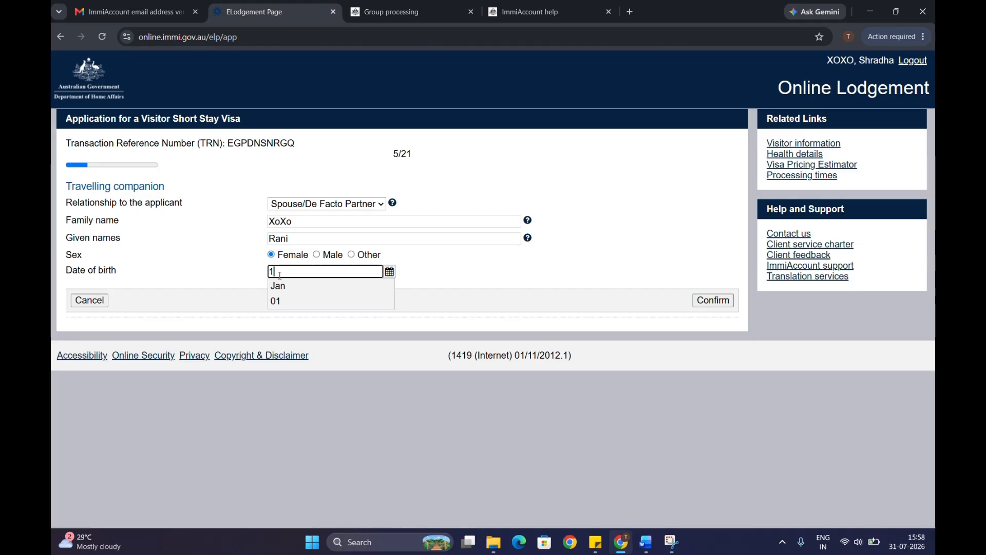
pyautogui.write('4 jan')
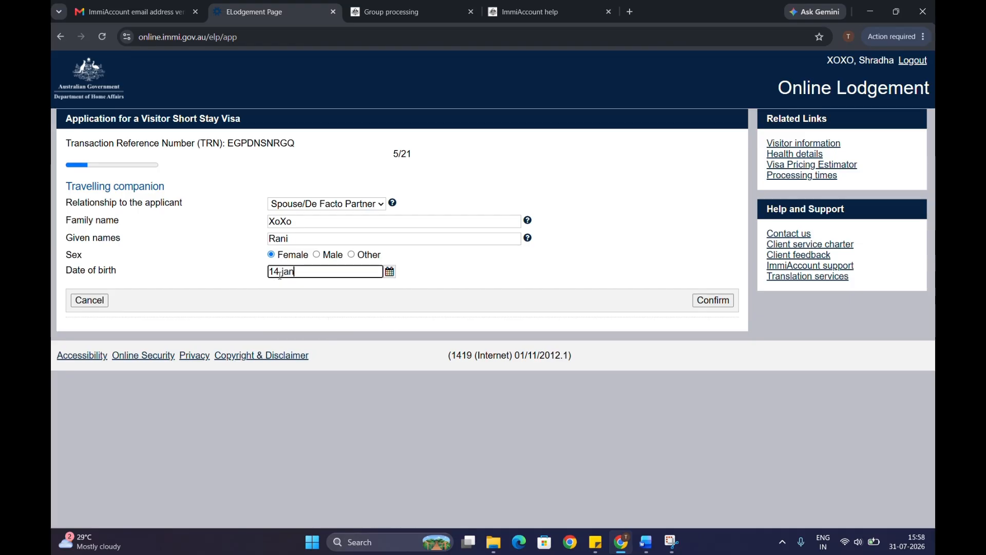
pyautogui.press('BackSpace')
pyautogui.press('BackSpace')
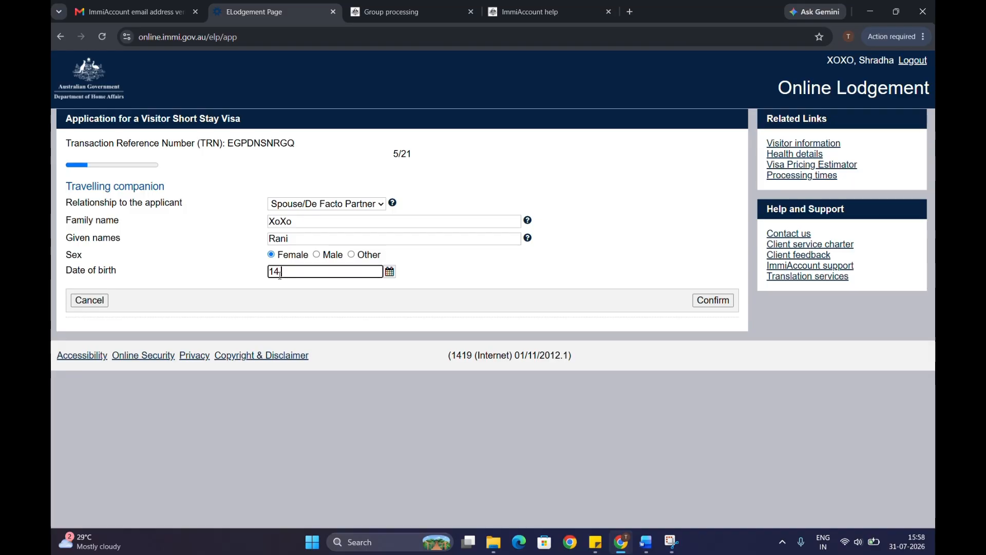
pyautogui.press('BackSpace')
pyautogui.write('8 j')
pyautogui.press('BackSpace')
pyautogui.press('BackSpace')
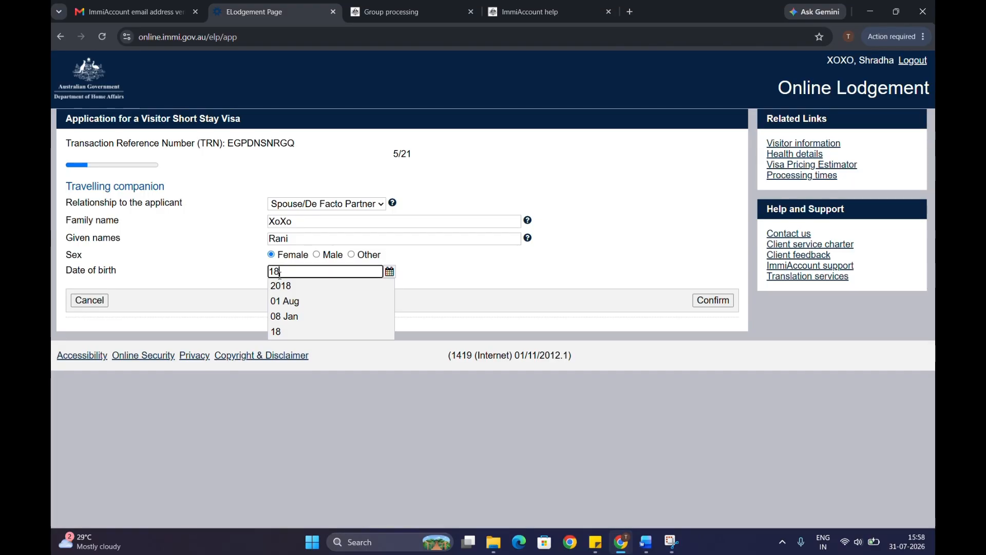
pyautogui.write('/01/1993')
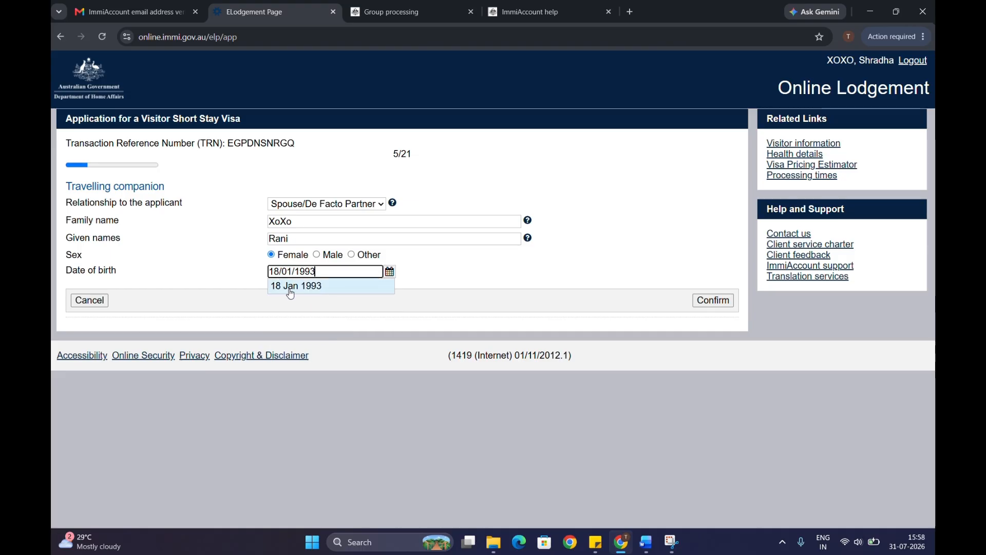
pyautogui.click(291, 288)
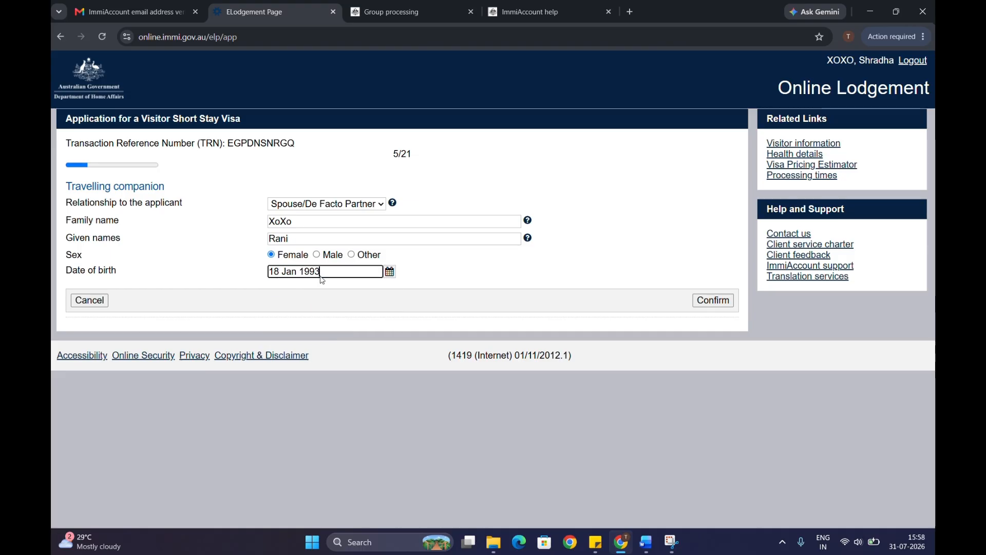
pyautogui.click(712, 301)
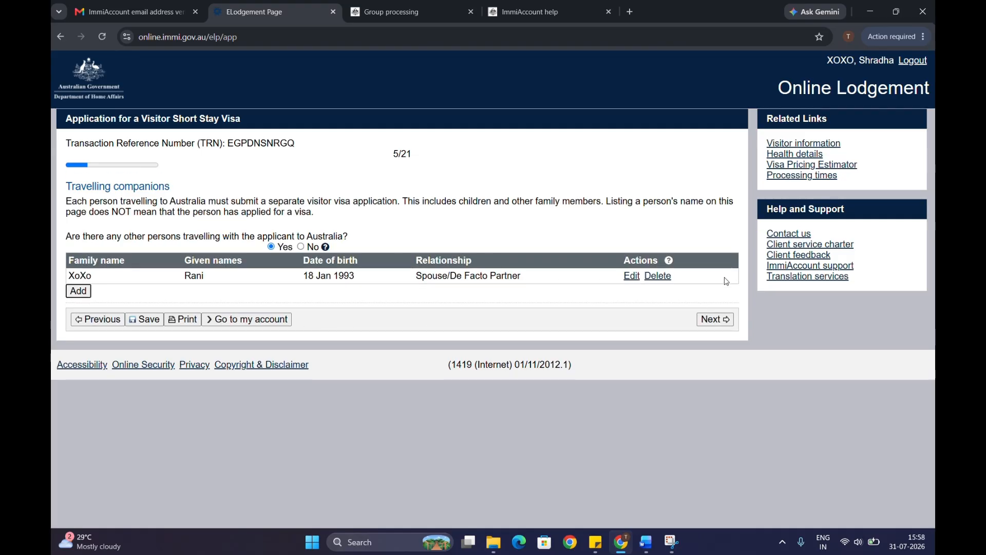
# Continue to the contact details page and set the usual country of residence to INDIA
pyautogui.click(719, 320)
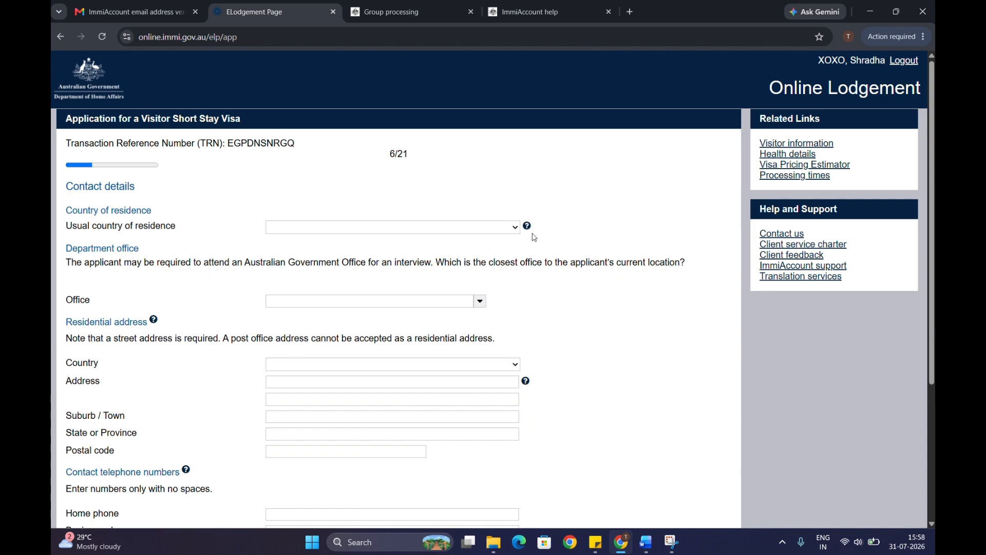
pyautogui.click(494, 229)
pyautogui.press('n')
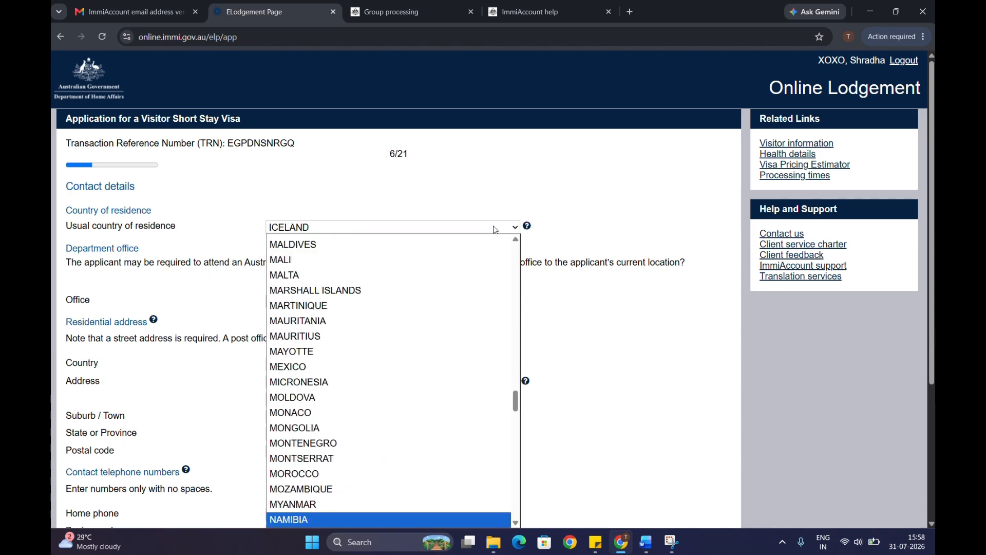
pyautogui.press('i')
pyautogui.press('n')
pyautogui.press('Return')
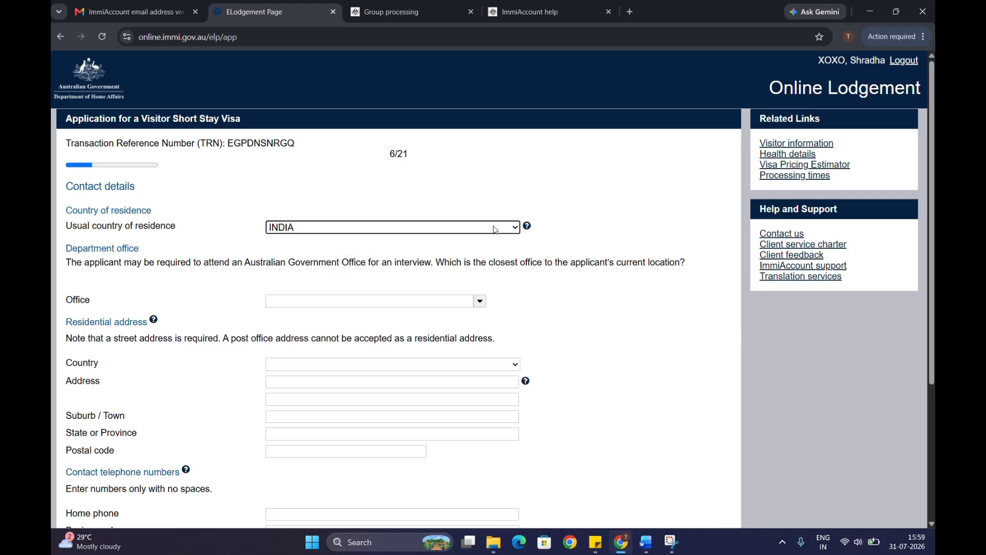
# Set the closest department office to India, Bengaluru and the residential address country to INDIA
pyautogui.click(417, 302)
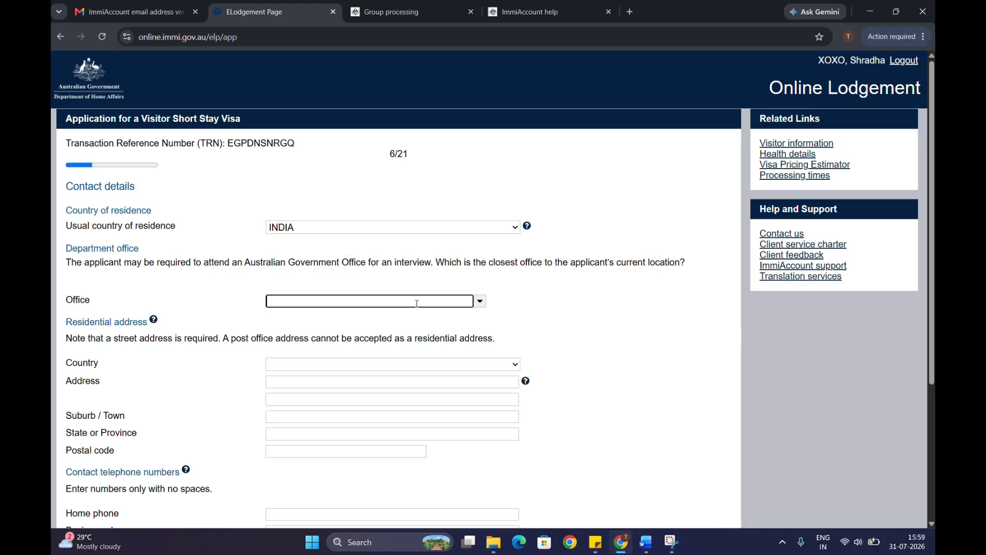
pyautogui.write('in')
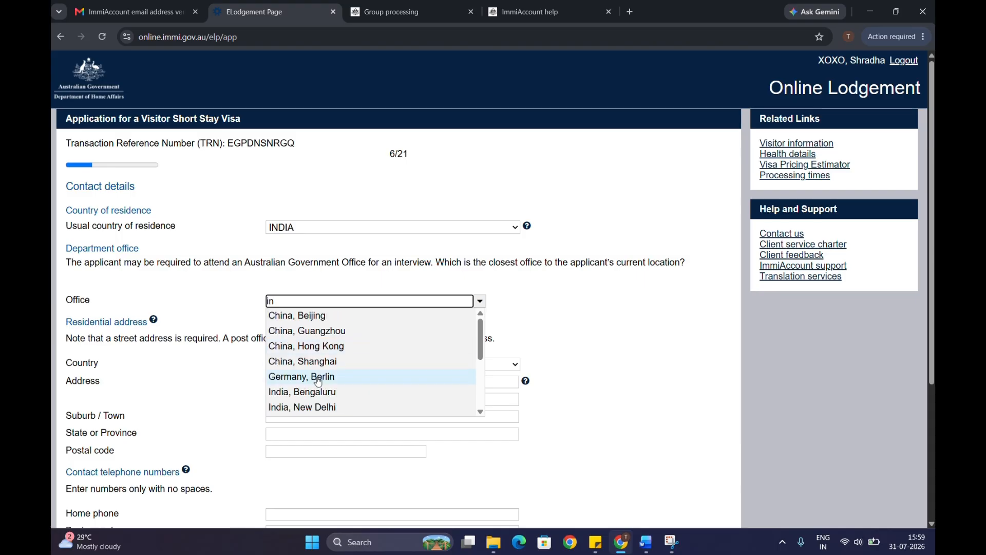
pyautogui.click(306, 391)
pyautogui.click(278, 362)
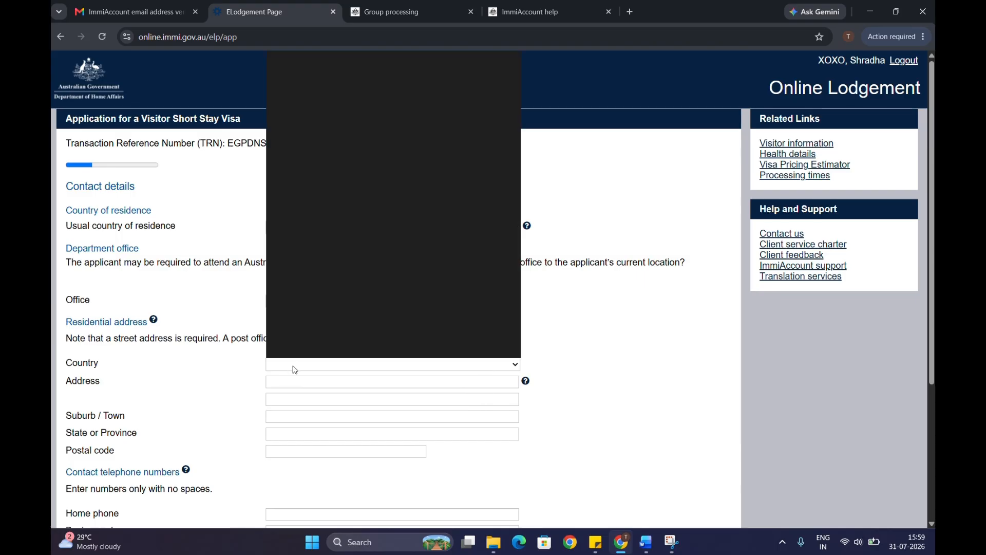
pyautogui.write('in')
pyautogui.press('Return')
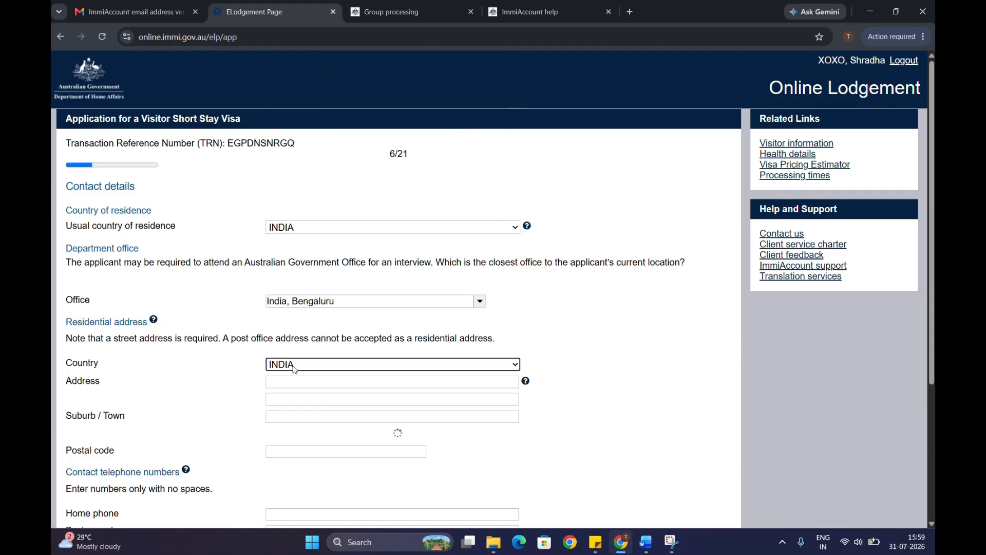
# Fill in the residential street address, choose KARNATAKA as the state, and enter the postal code
pyautogui.press('Tab')
pyautogui.write('LOrem Ipsum')
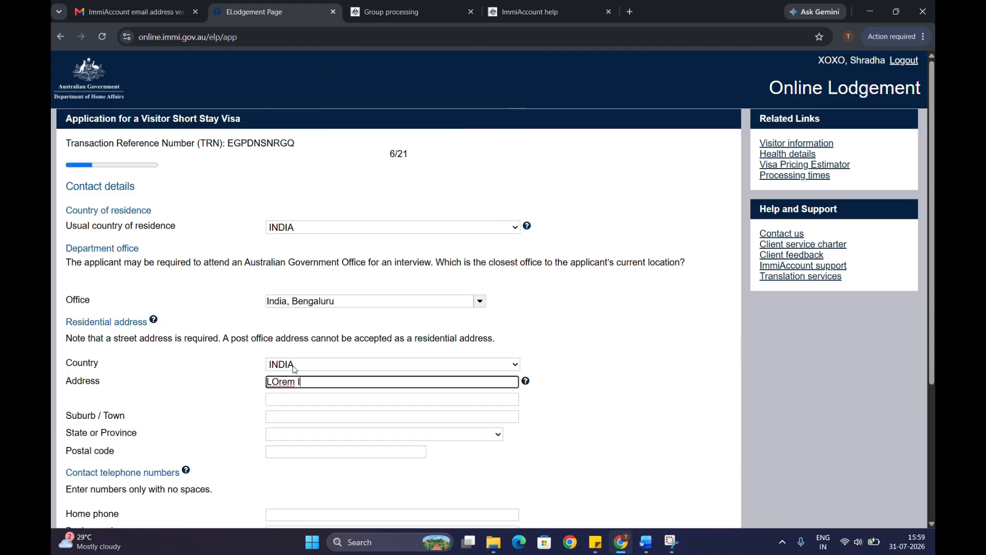
pyautogui.press('Tab')
pyautogui.press('Tab')
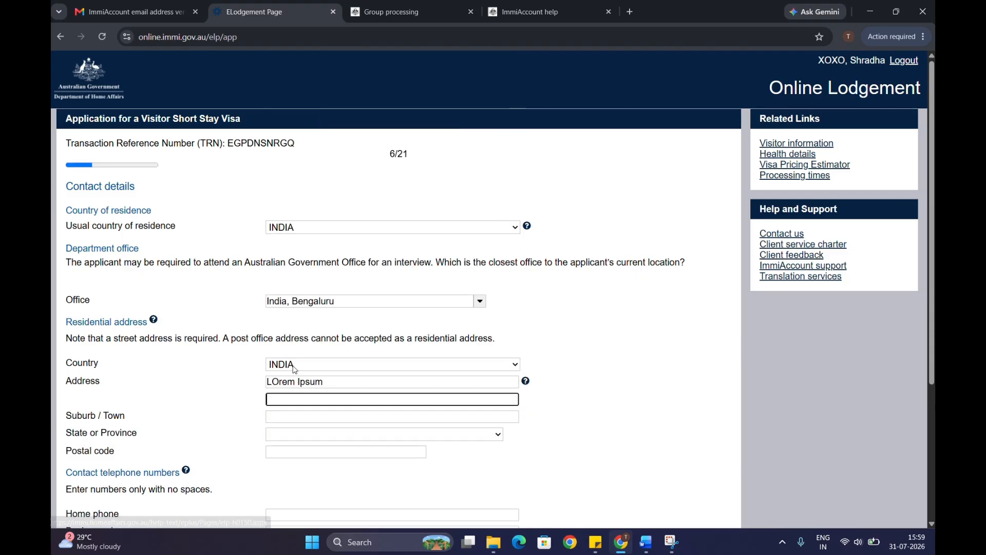
pyautogui.press('Tab')
pyautogui.press('Tab')
pyautogui.press('k')
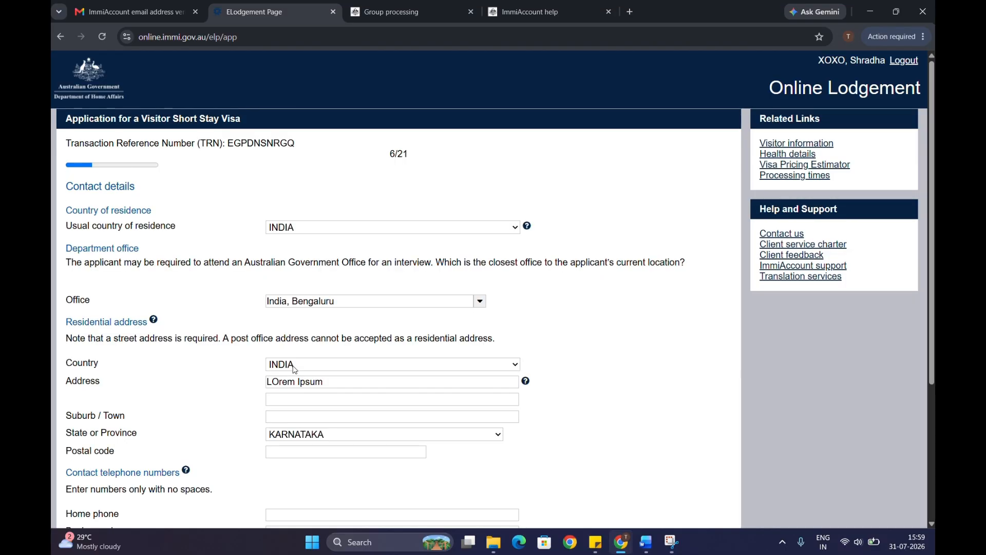
pyautogui.click(294, 450)
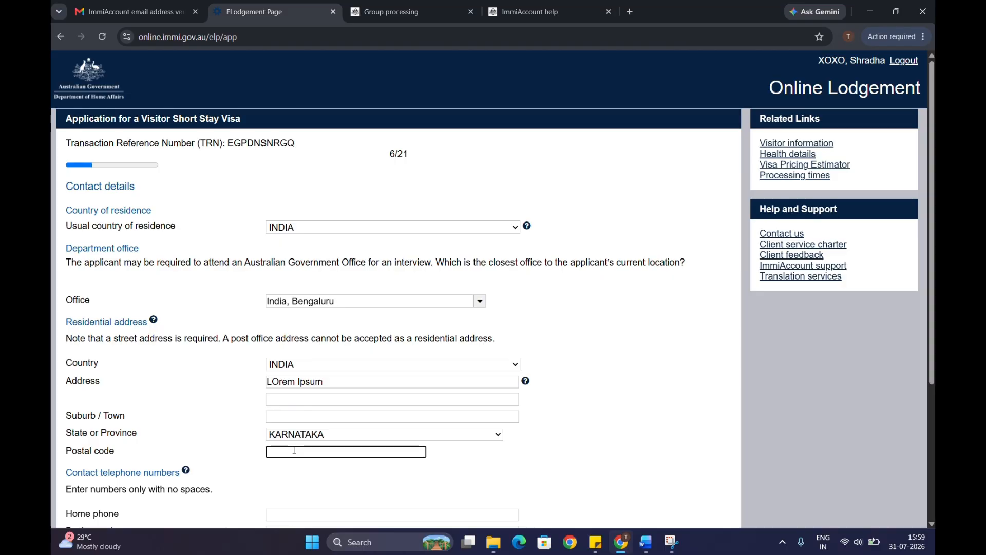
pyautogui.write('586723')
# Enter the applicant's home phone number
pyautogui.scroll(-3, 294, 451)
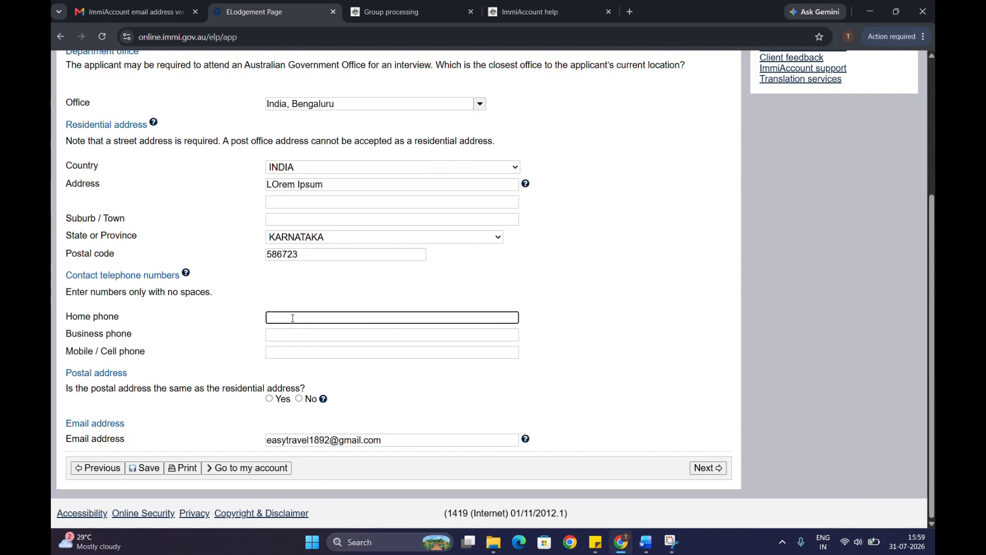
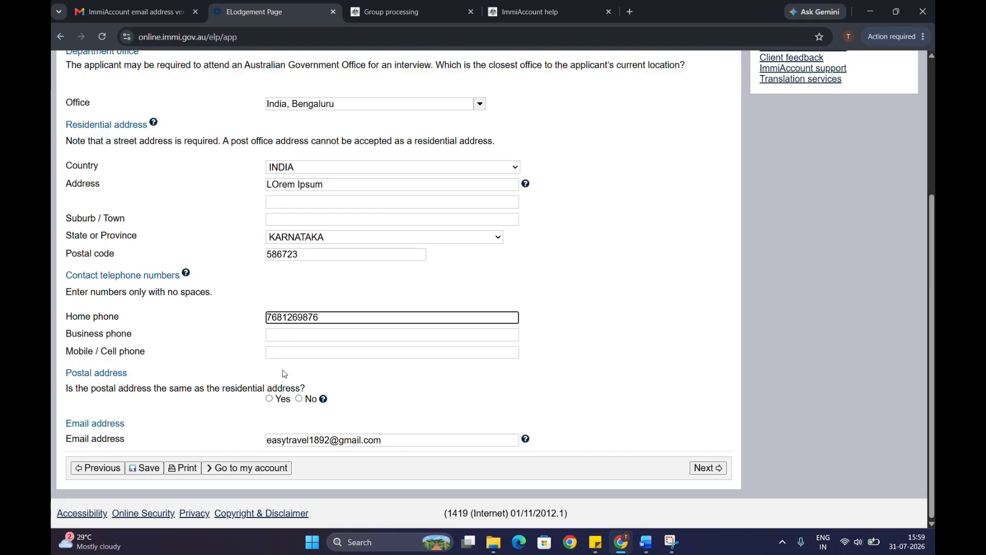
# Answer Yes to the postal address being the same as the residential address, go to the next page, and dismiss the save-address prompt
pyautogui.click(269, 399)
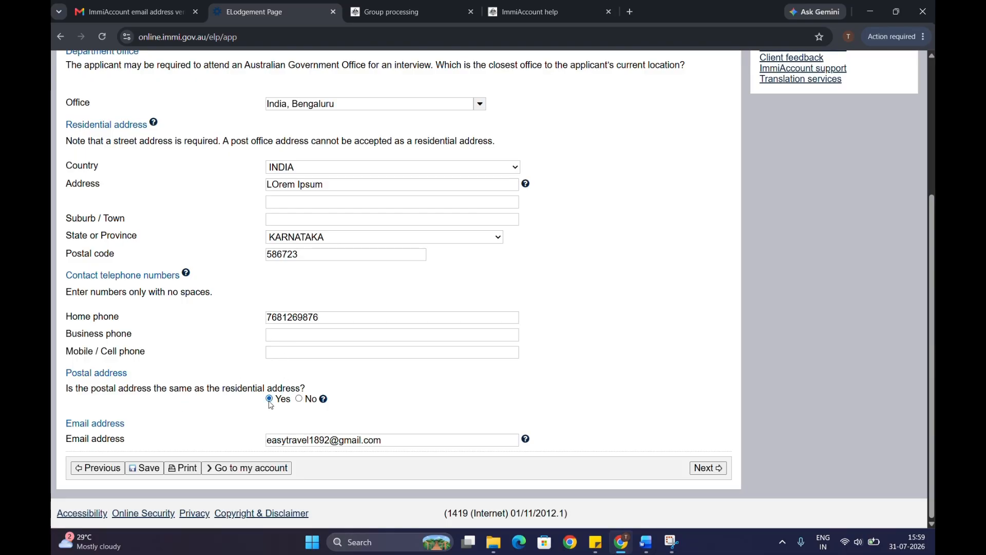
pyautogui.click(723, 467)
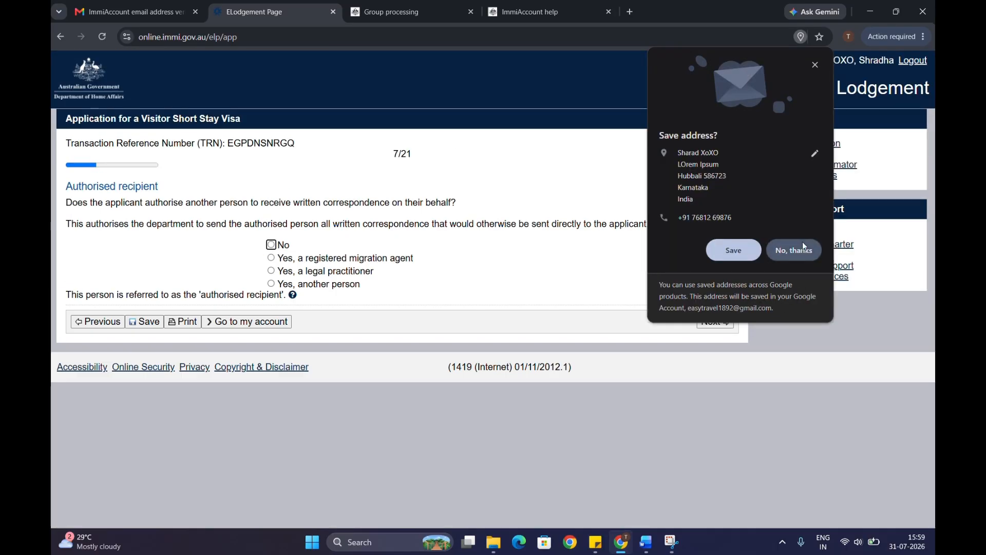
pyautogui.click(803, 246)
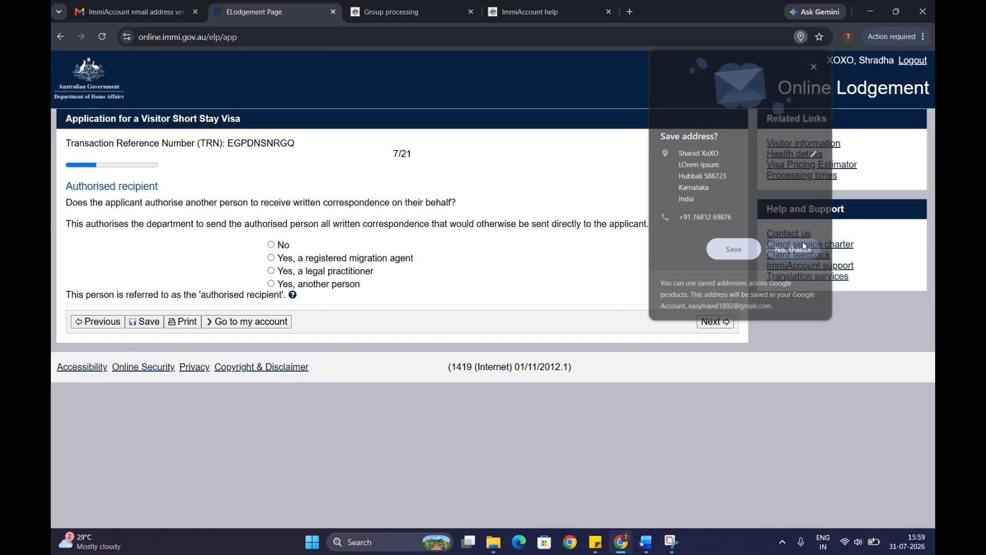
# Answer No to authorising another person to receive written correspondence and continue to the next page
pyautogui.moveTo(146, 203); pyautogui.dragTo(458, 204)
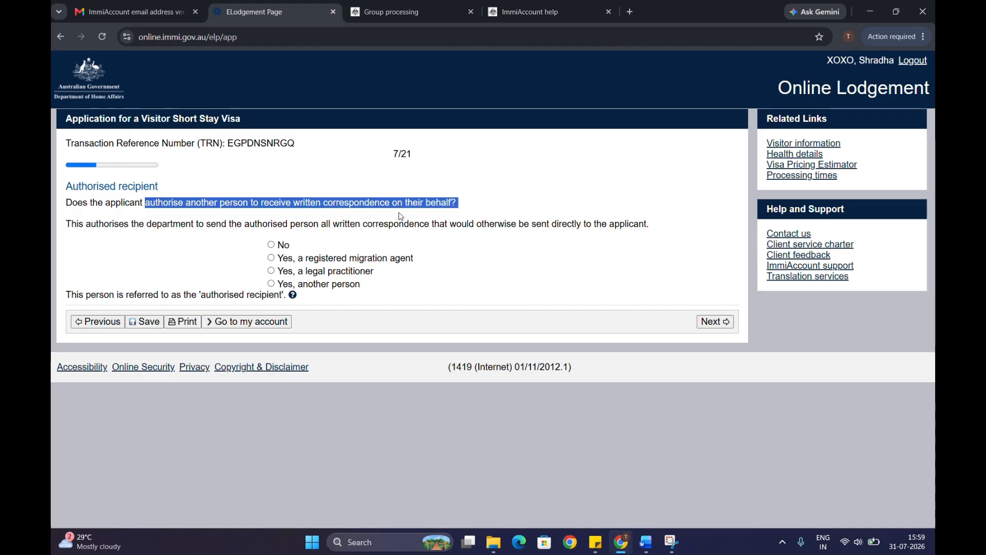
pyautogui.click(268, 254)
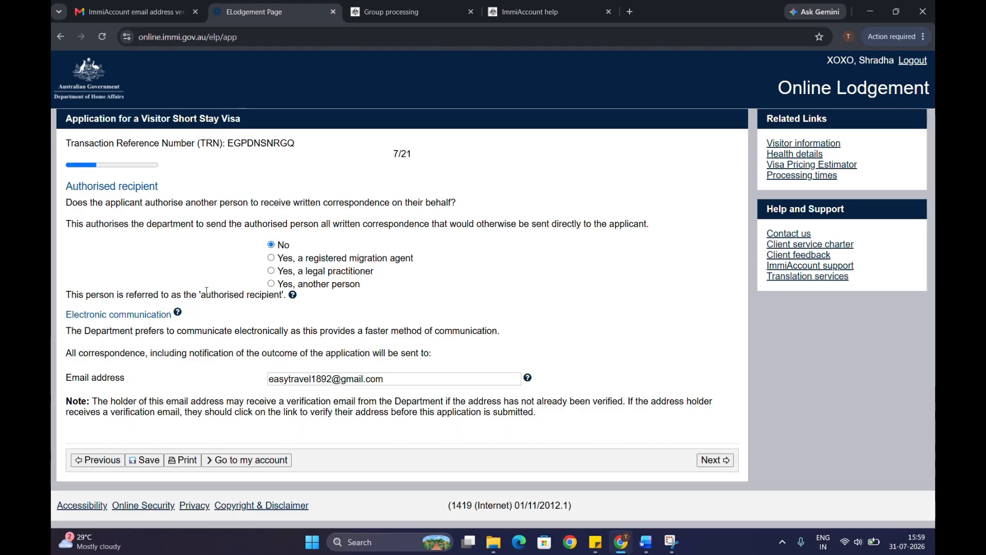
pyautogui.moveTo(203, 295); pyautogui.dragTo(274, 294)
pyautogui.moveTo(178, 330); pyautogui.dragTo(363, 331)
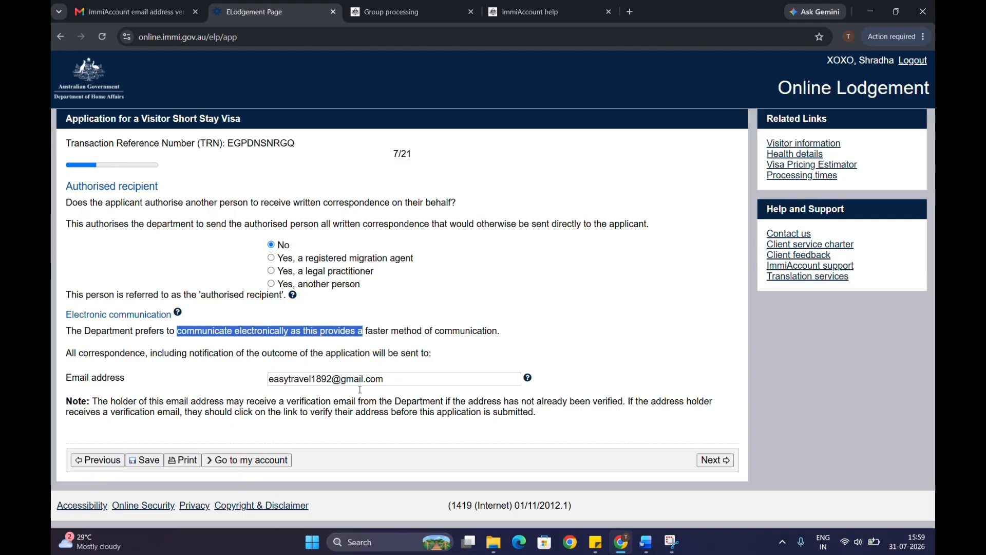
pyautogui.click(717, 461)
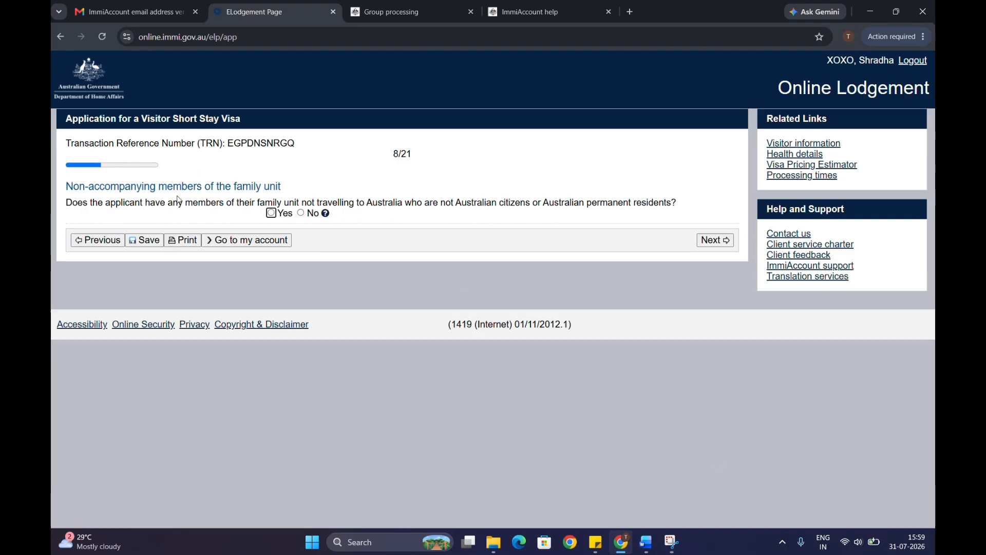
pyautogui.click(423, 16)
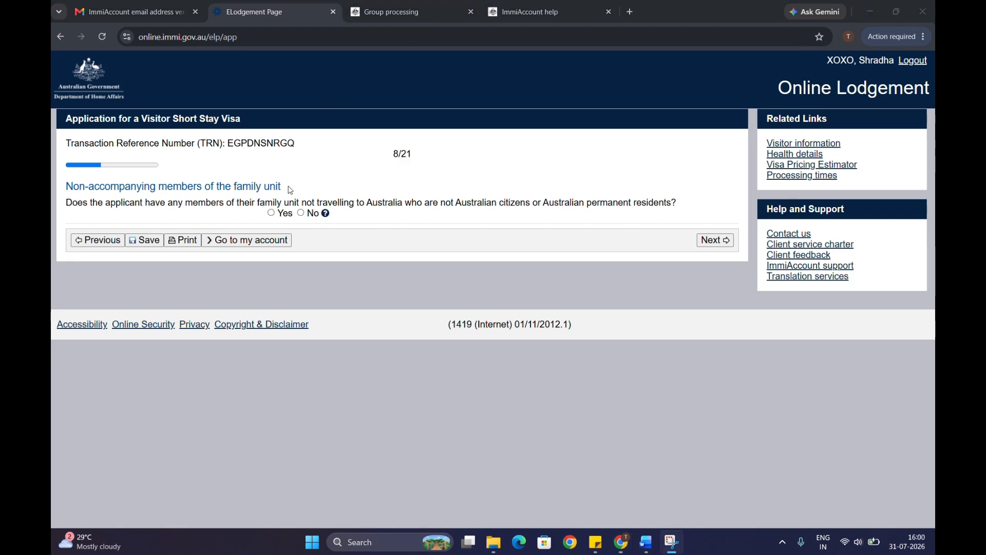
# Answer Yes to having non-accompanying family members, add a member, and choose Mother/Father-in-law as the relationship
pyautogui.click(271, 213)
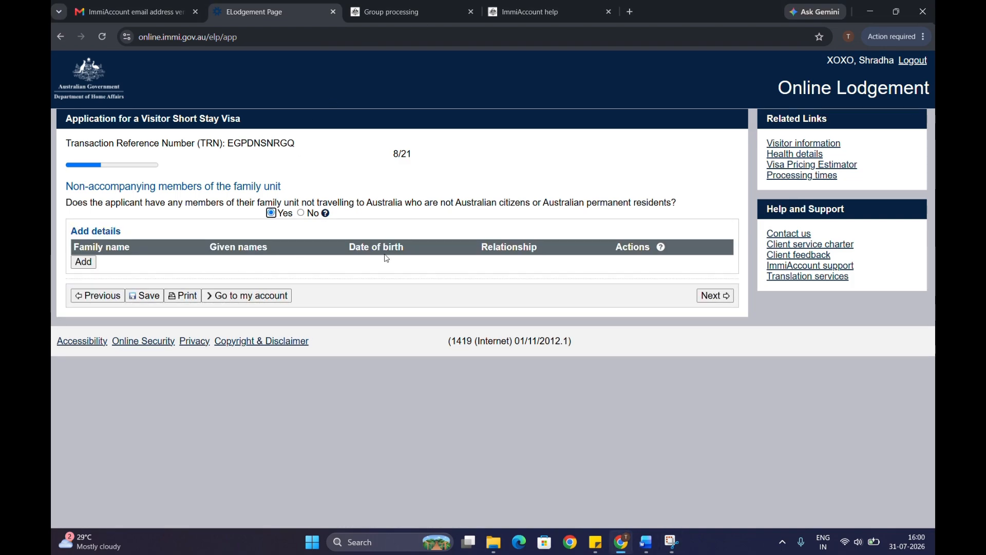
pyautogui.click(88, 264)
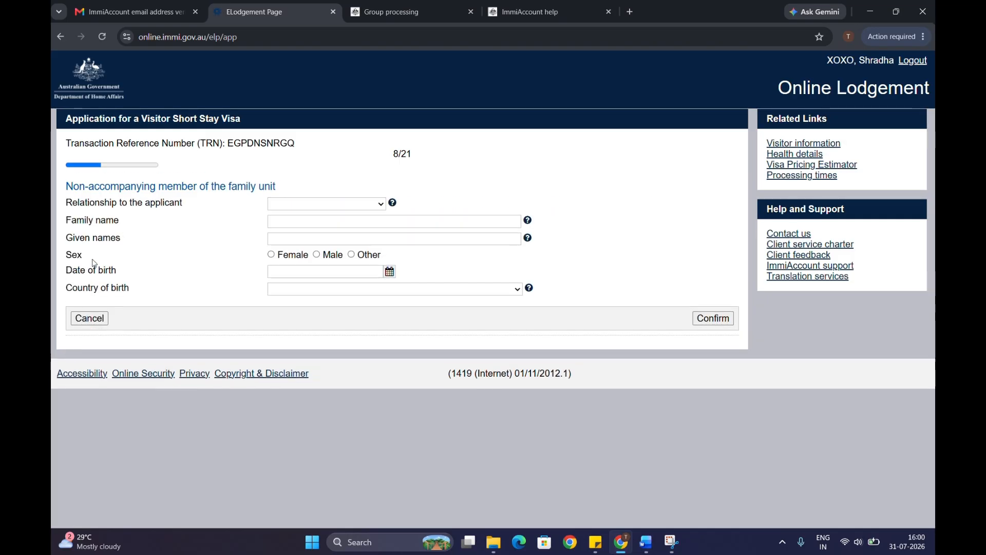
pyautogui.click(282, 208)
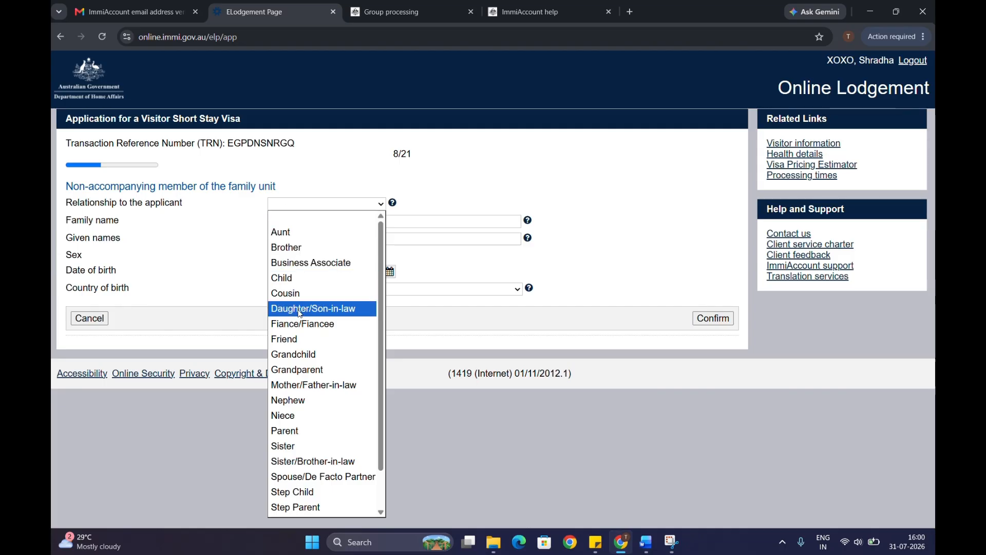
pyautogui.click(310, 389)
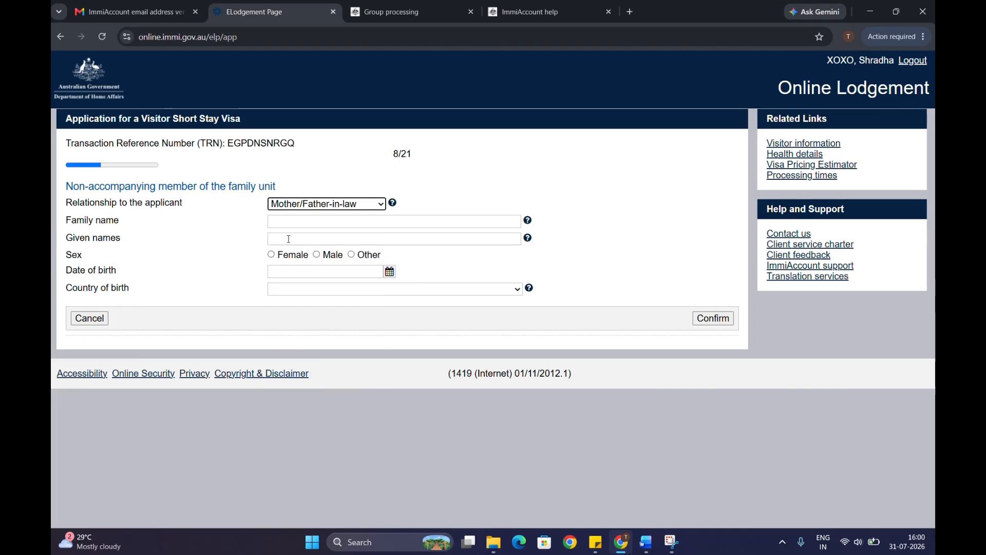
# Enter the family member's family name and given names, and select Male as the sex
pyautogui.click(285, 221)
pyautogui.write('XoXo')
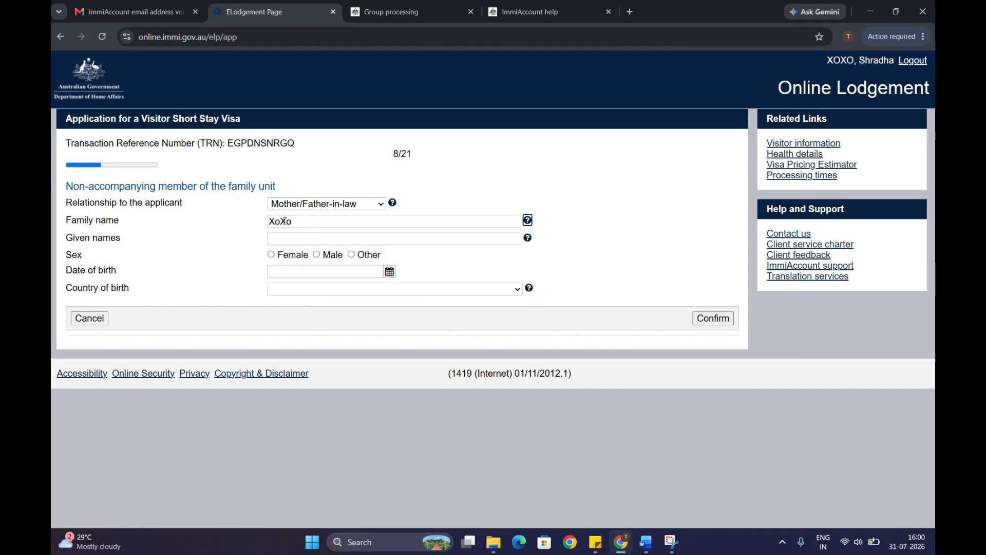
pyautogui.press('Tab')
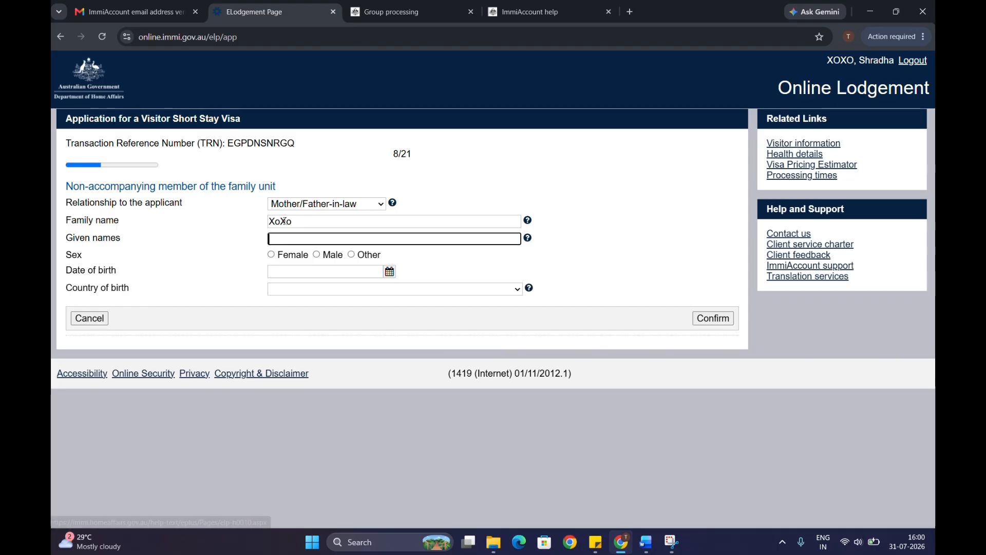
pyautogui.write('Jagat')
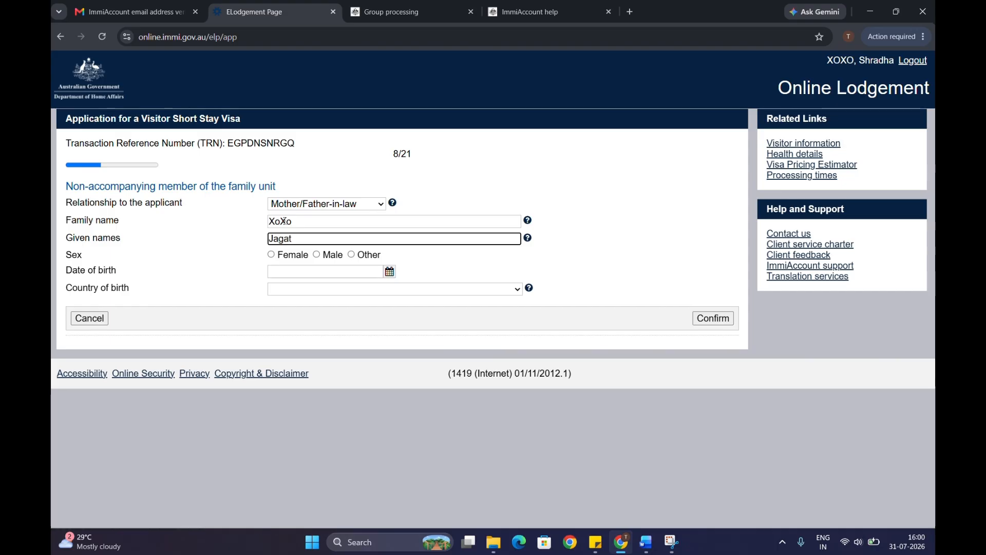
pyautogui.click(317, 255)
# Enter the family member's date of birth
pyautogui.click(314, 273)
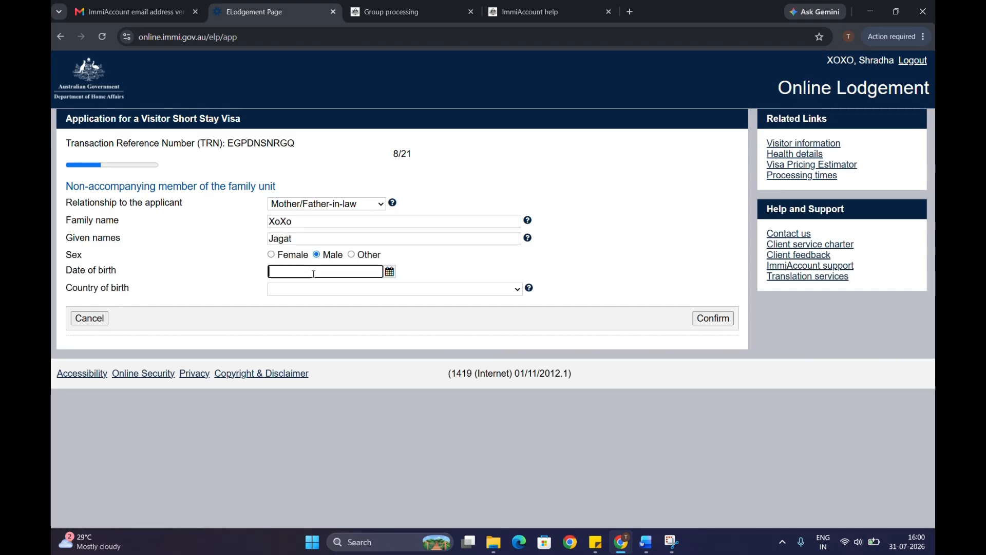
pyautogui.write('16')
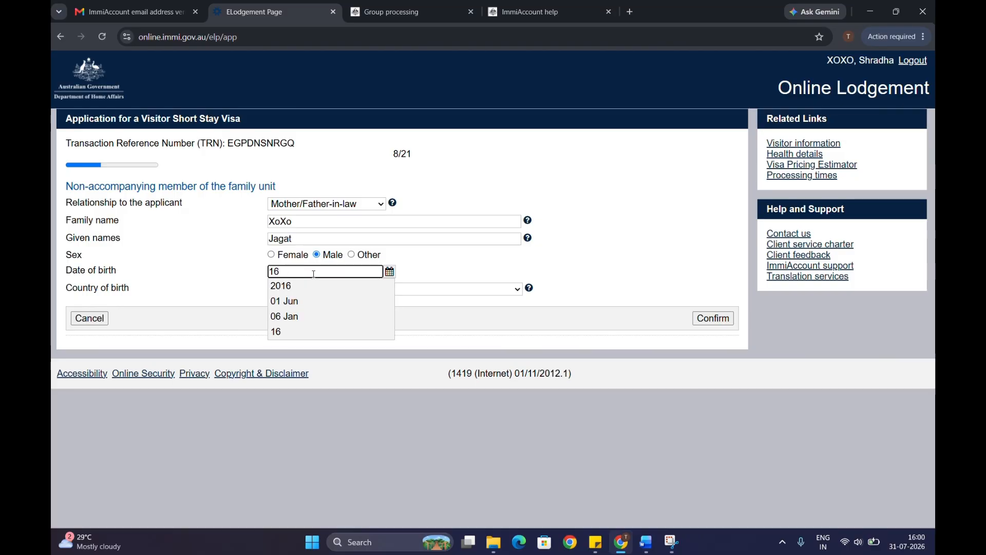
pyautogui.write(' may')
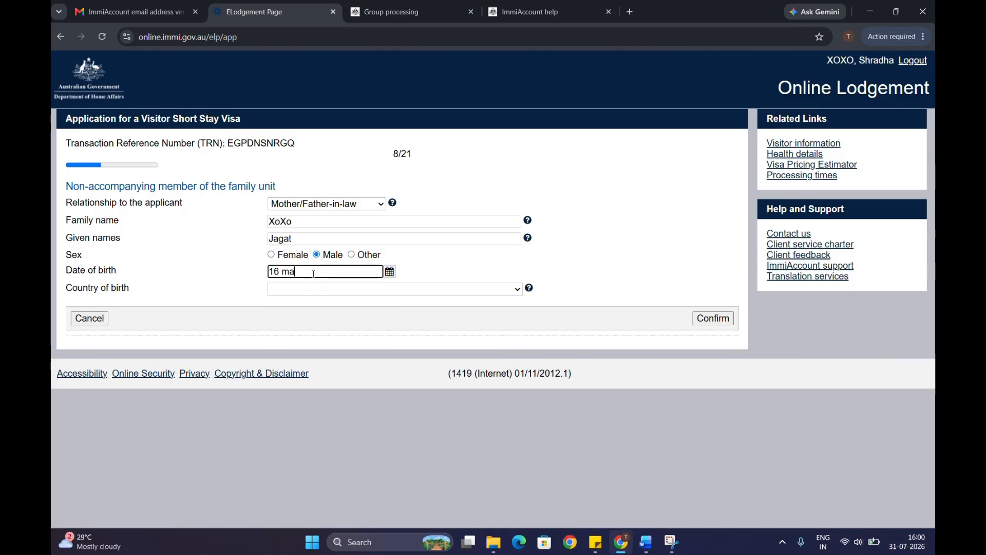
pyautogui.press('BackSpace')
pyautogui.press('BackSpace')
pyautogui.press('BackSpace')
pyautogui.press('BackSpace')
pyautogui.press('BackSpace')
pyautogui.write('/0')
pyautogui.write('5.')
pyautogui.press('BackSpace')
pyautogui.write('/19')
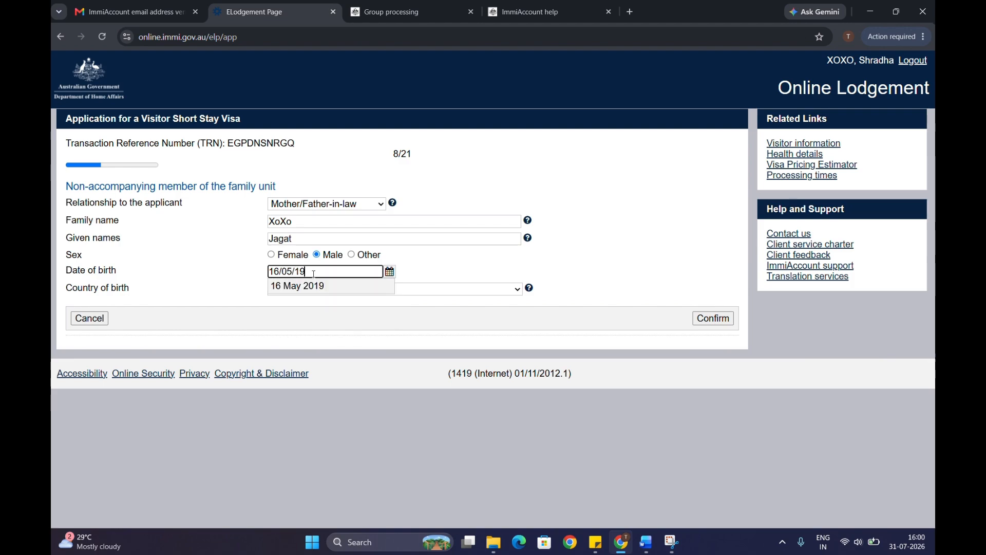
pyautogui.write('64')
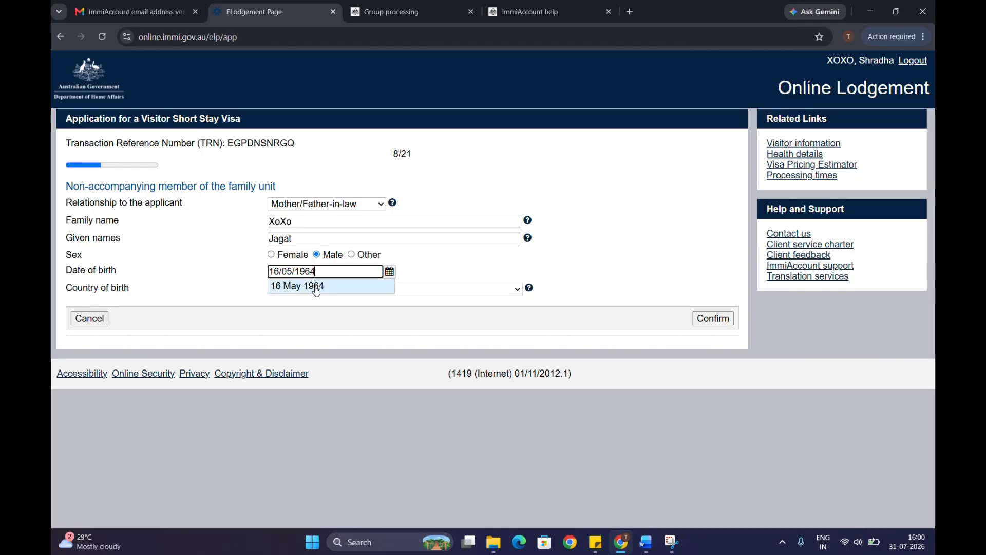
# Set the family member's country of birth to INDIA, confirm the entry, and go to the next page
pyautogui.click(316, 287)
pyautogui.click(316, 289)
pyautogui.write('india')
pyautogui.press('Return')
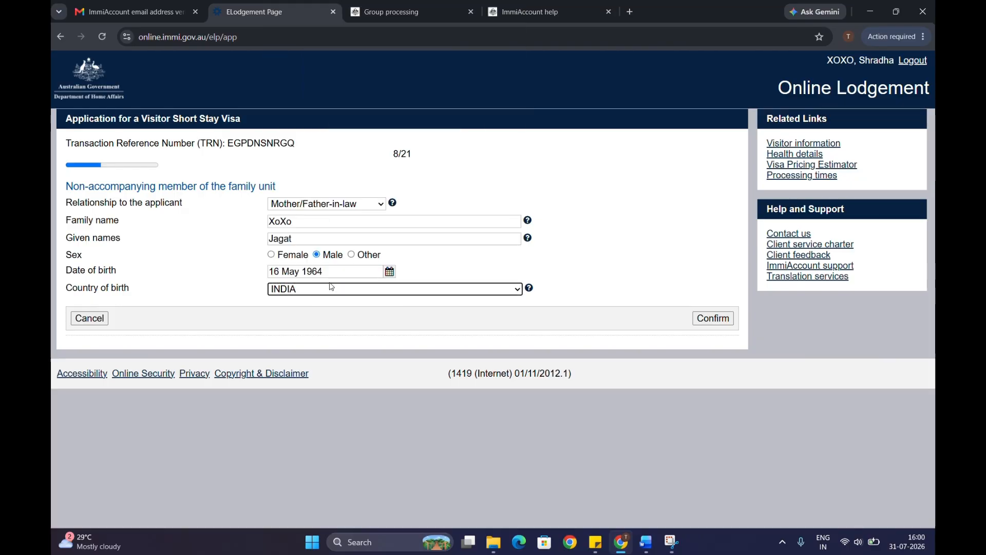
pyautogui.click(711, 318)
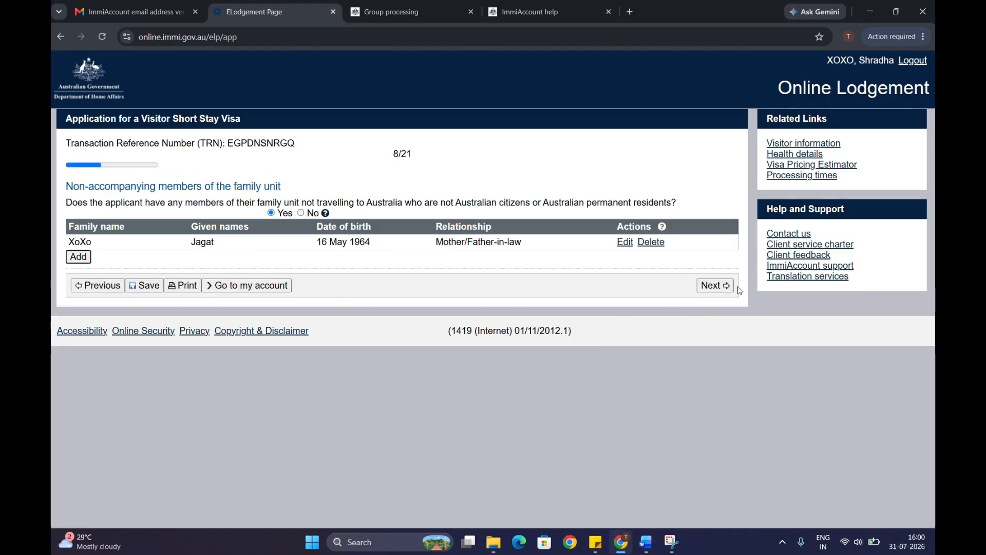
pyautogui.click(721, 289)
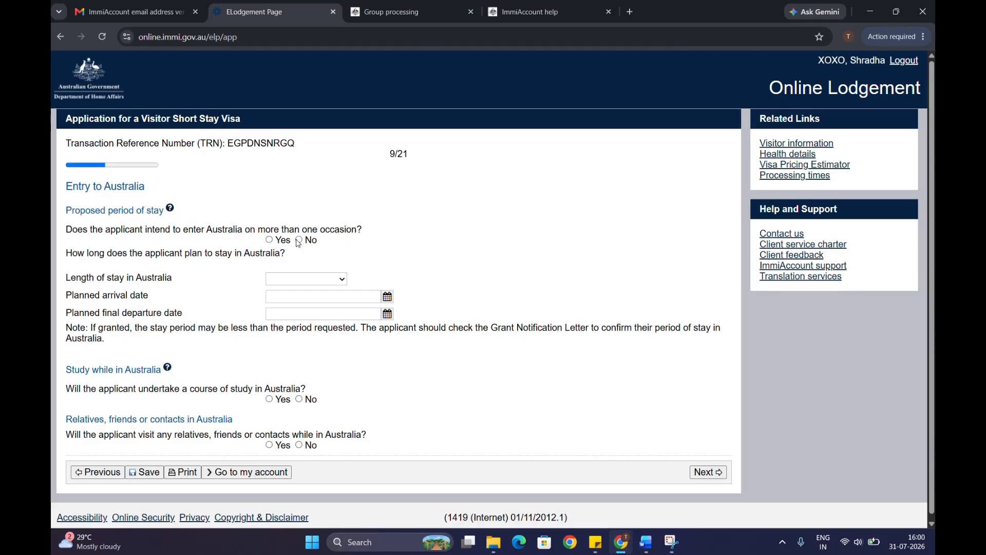
# Choose Up to 3 months as the length of stay and enter 12 Oct 2026 as the planned arrival date
pyautogui.click(283, 277)
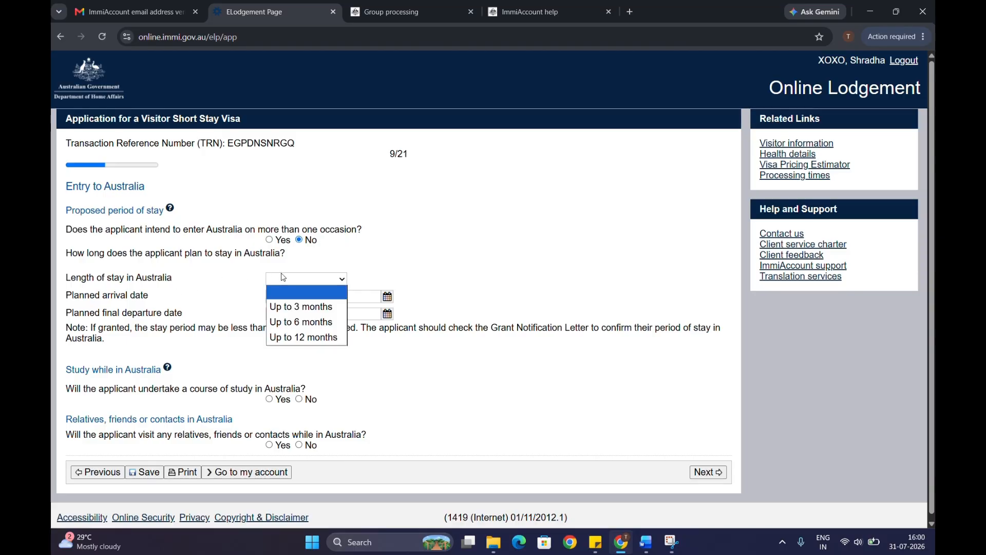
pyautogui.click(290, 307)
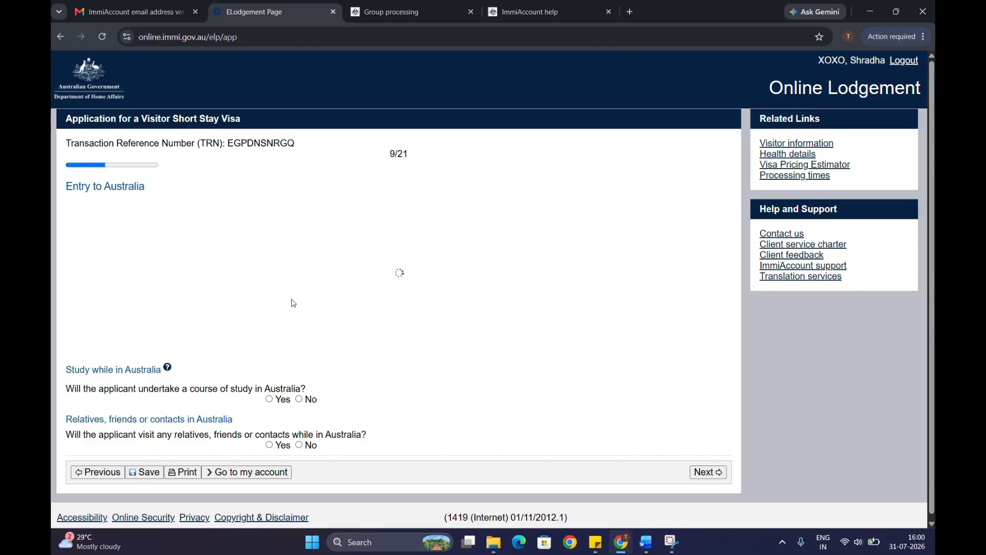
pyautogui.click(300, 294)
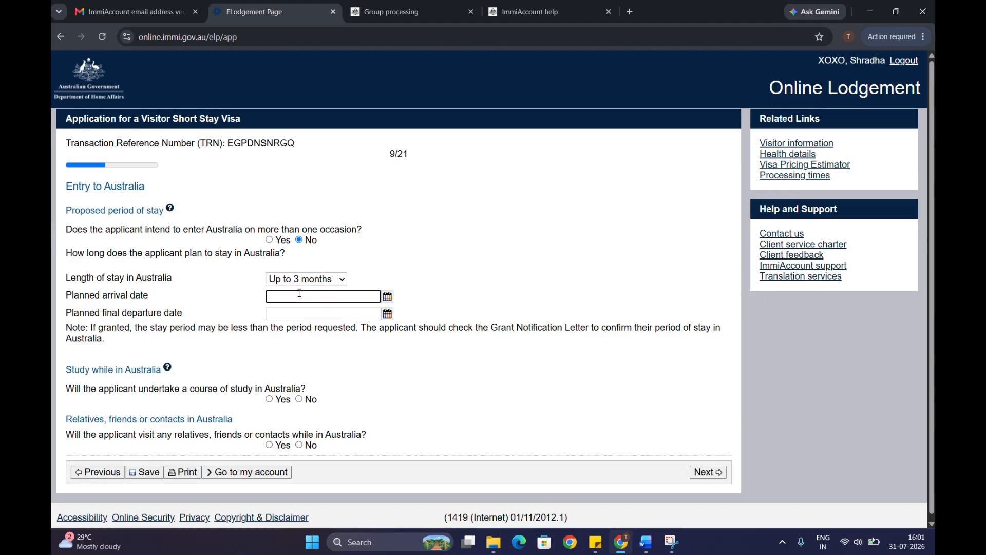
pyautogui.write('12 ')
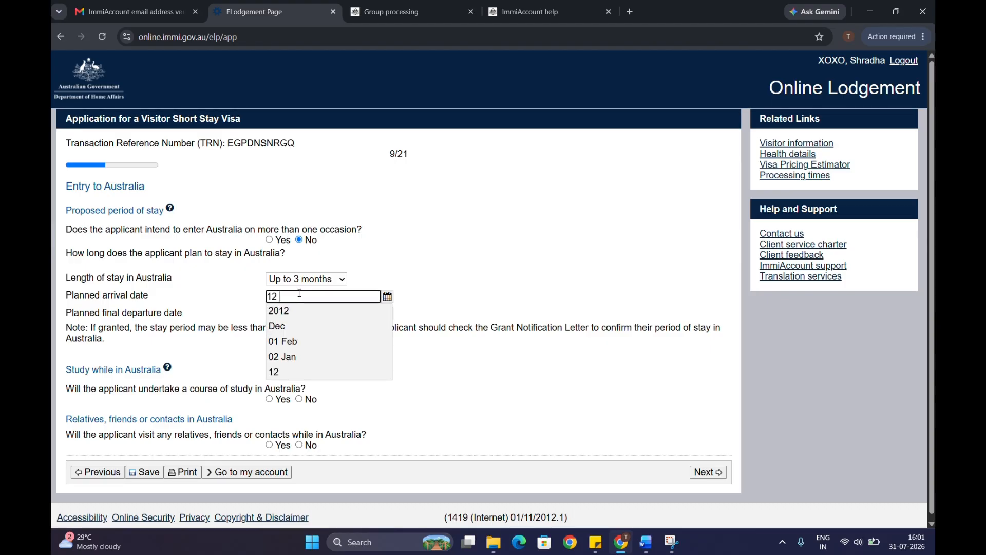
pyautogui.write('Oct')
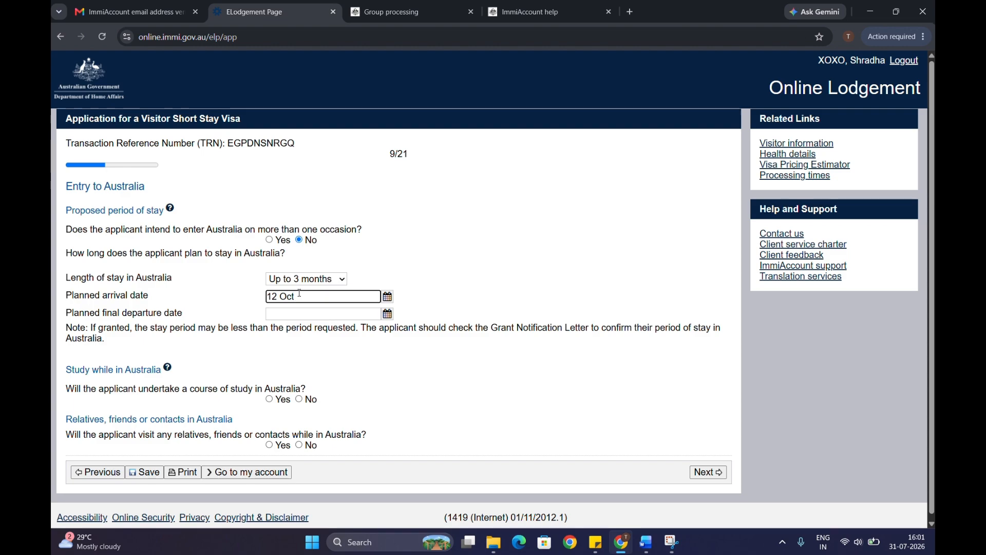
pyautogui.press('BackSpace')
pyautogui.press('BackSpace')
pyautogui.press('BackSpace')
pyautogui.press('BackSpace')
pyautogui.write('/10/')
pyautogui.write('2026')
# Enter 27 Oct 2026 as the planned final departure date
pyautogui.click(298, 309)
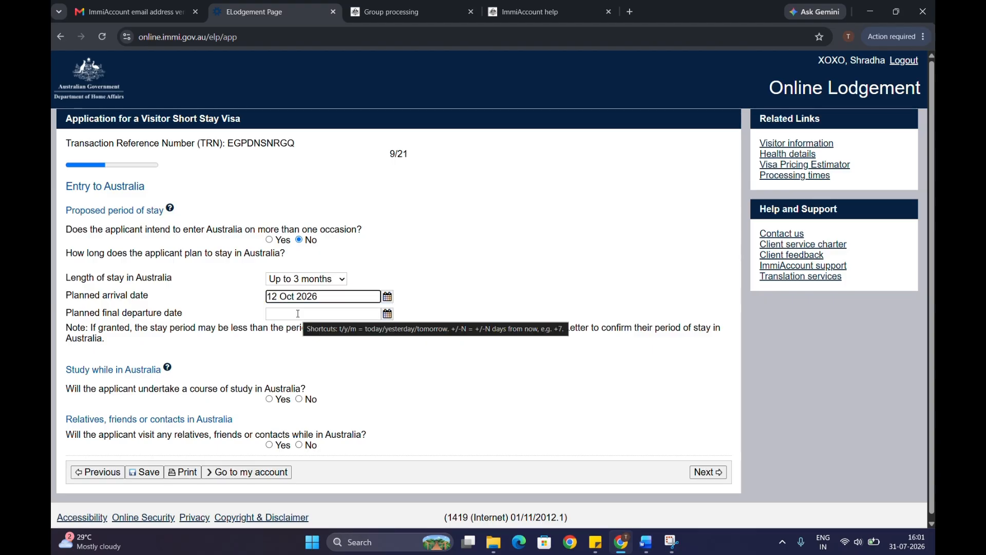
pyautogui.click(298, 313)
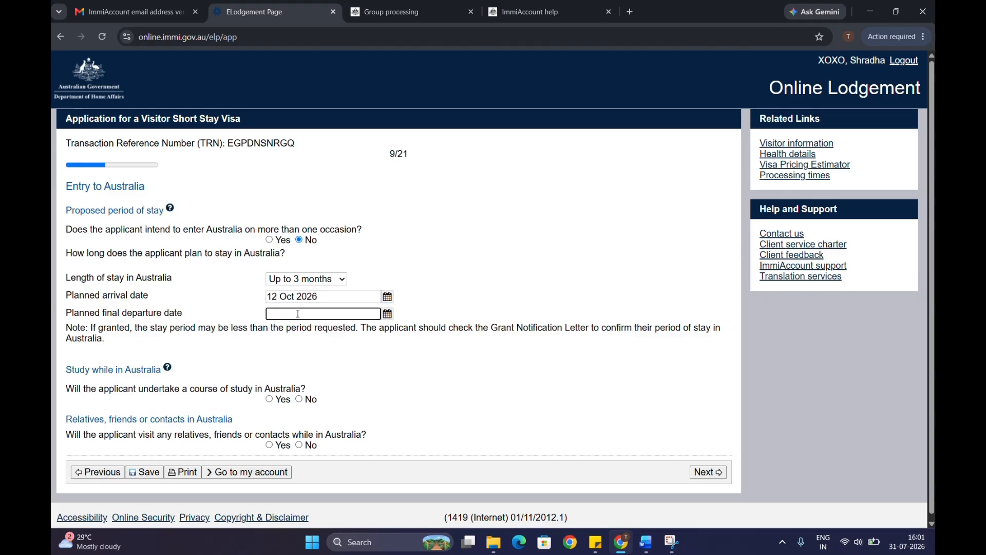
pyautogui.write('27')
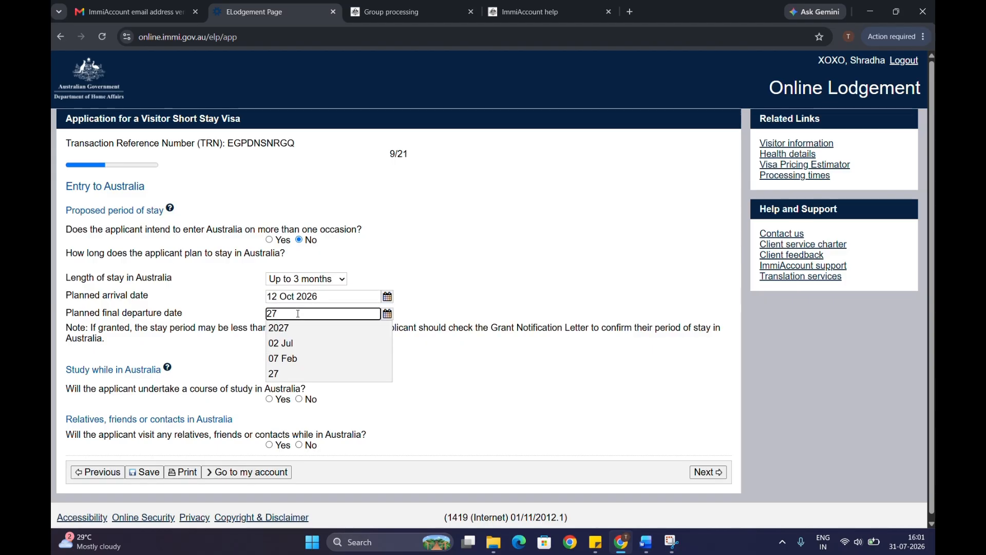
pyautogui.write('/10/2026')
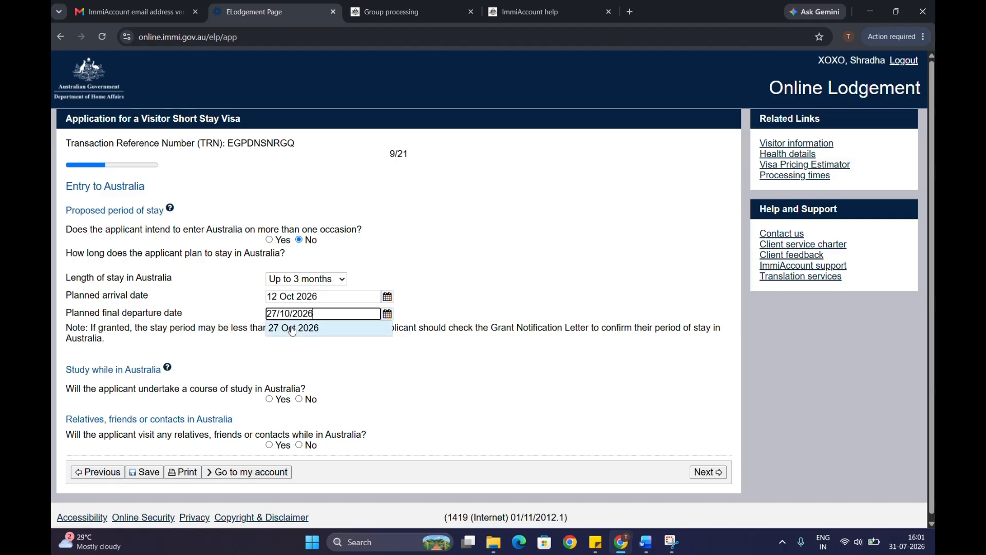
pyautogui.click(293, 328)
pyautogui.moveTo(233, 329); pyautogui.dragTo(369, 341)
pyautogui.scroll(-1, 370, 341)
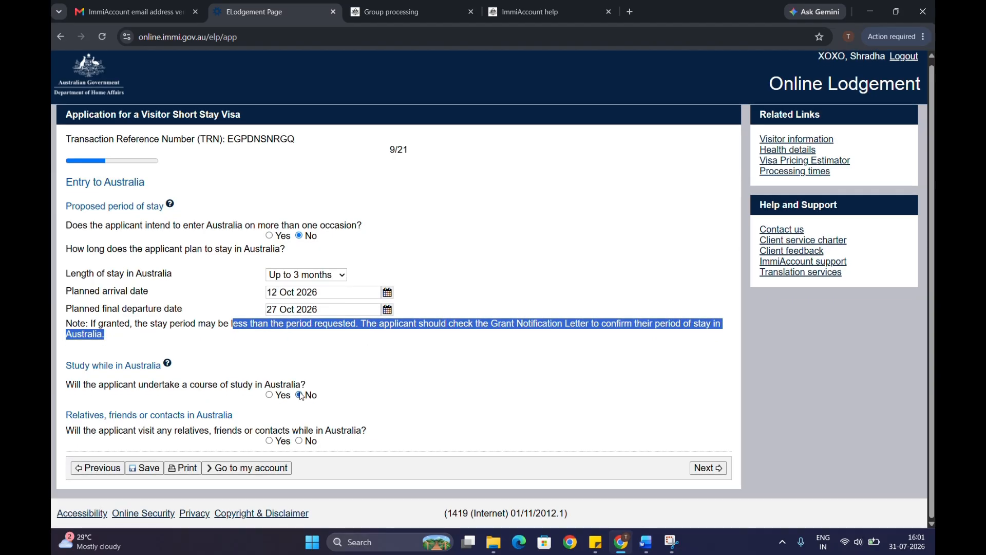
# Answer No to visiting relatives, friends or contacts in Australia and continue to the next page
pyautogui.click(269, 441)
pyautogui.click(299, 441)
pyautogui.click(711, 468)
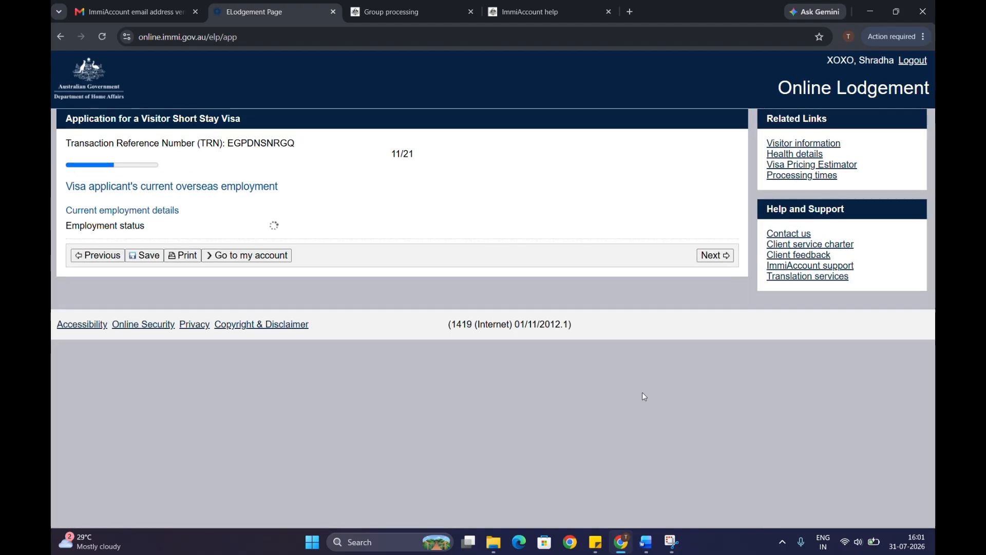
pyautogui.click(288, 228)
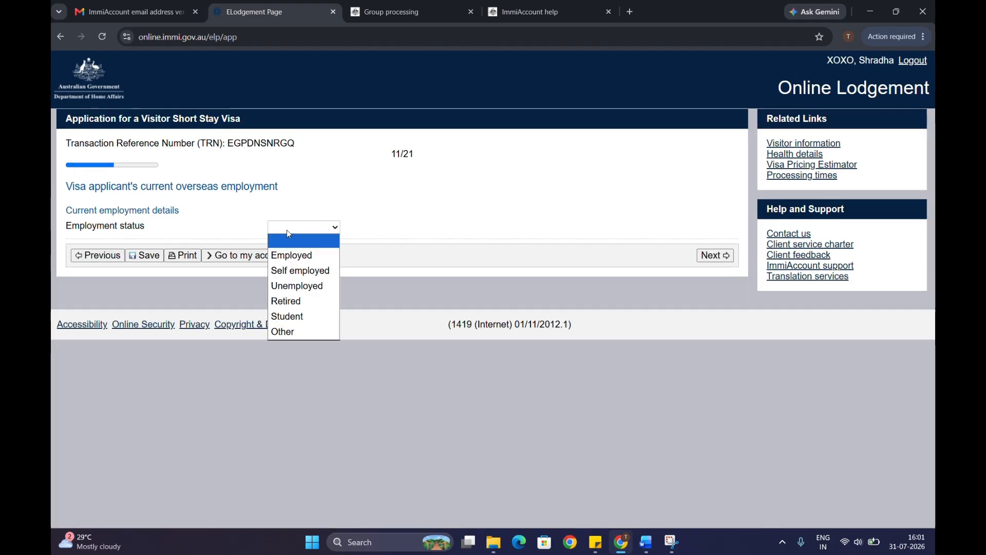
pyautogui.click(300, 287)
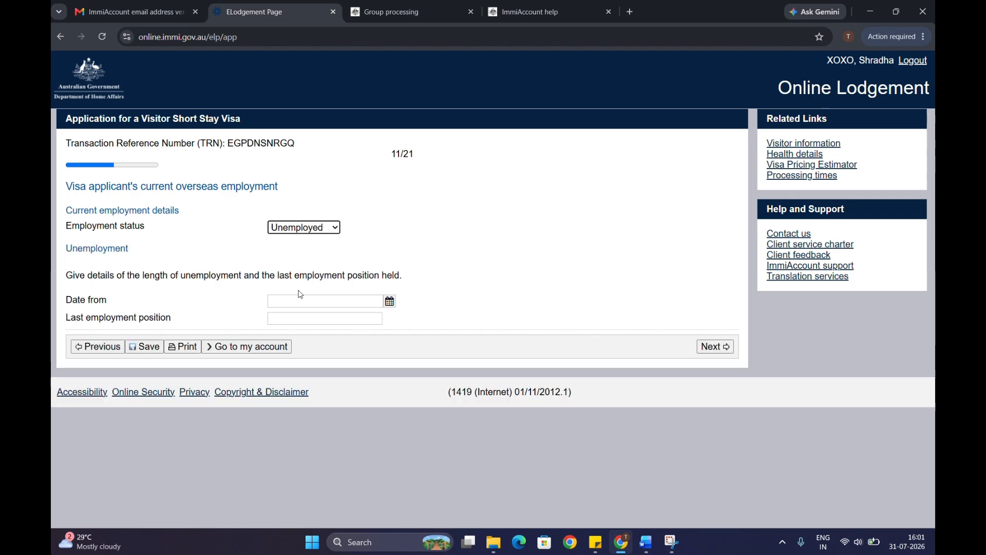
pyautogui.moveTo(238, 275); pyautogui.dragTo(383, 290)
pyautogui.click(323, 229)
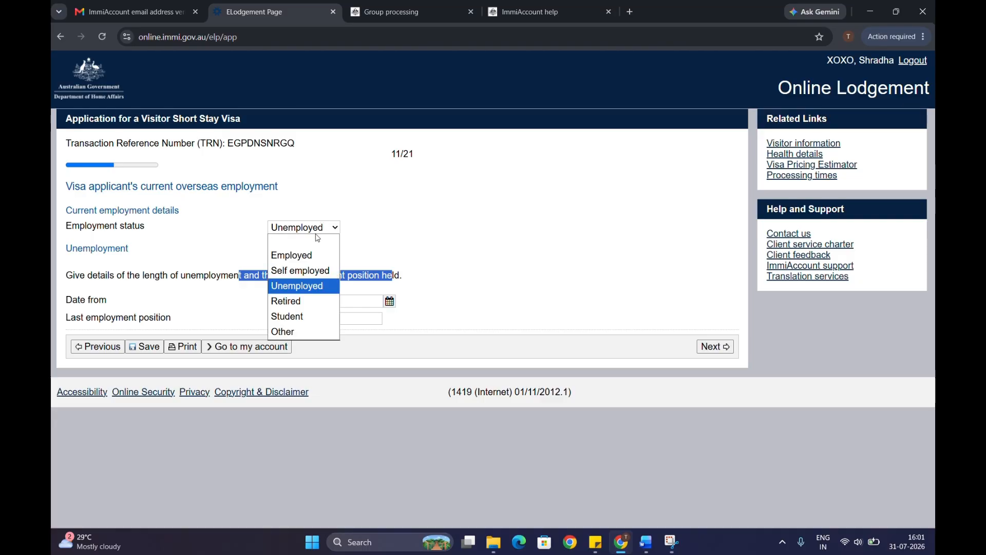
pyautogui.click(305, 252)
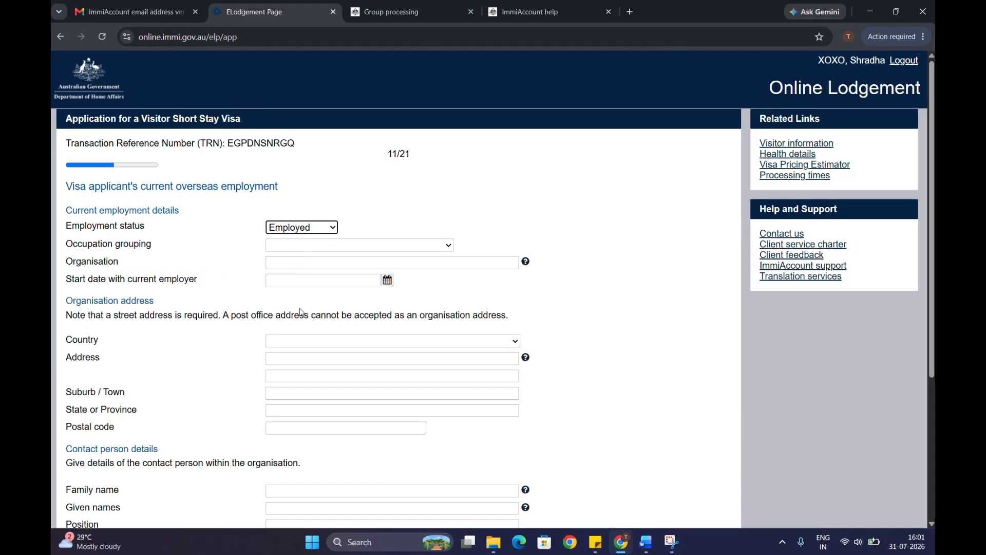
pyautogui.scroll(-4, 308, 395)
pyautogui.scroll(4, 311, 395)
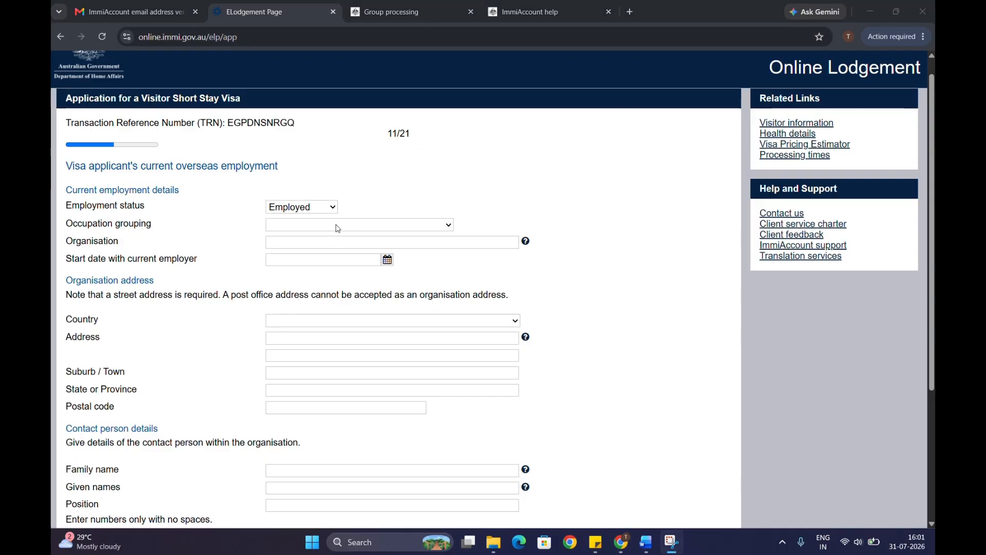
pyautogui.click(319, 208)
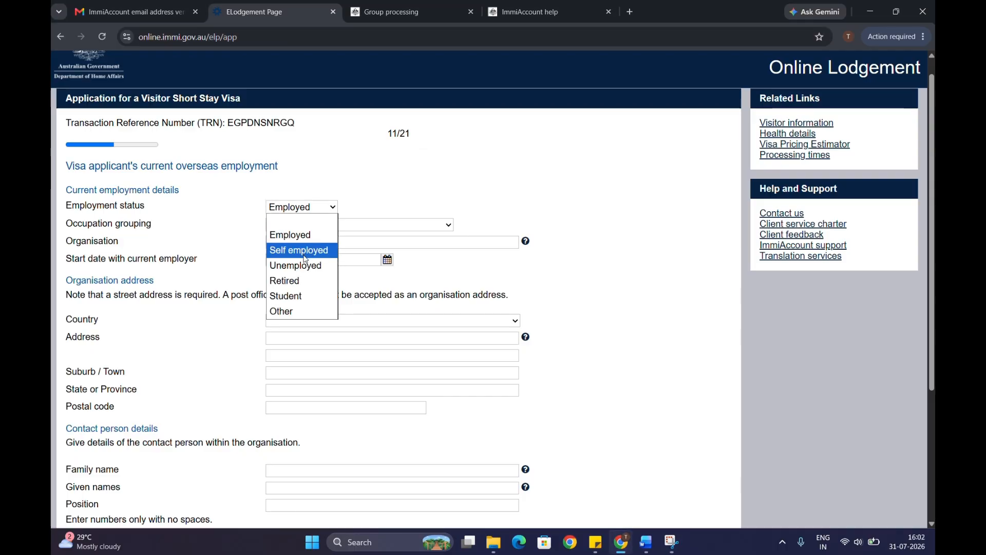
pyautogui.click(305, 258)
# Set the employment status to Other and enter Not working as the details
pyautogui.click(325, 228)
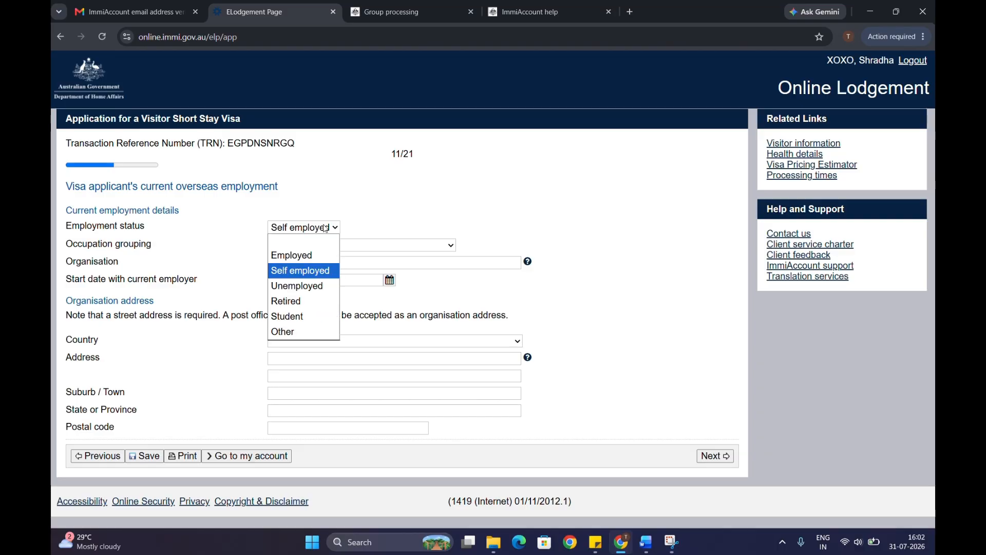
pyautogui.click(300, 331)
pyautogui.click(305, 252)
pyautogui.write('N')
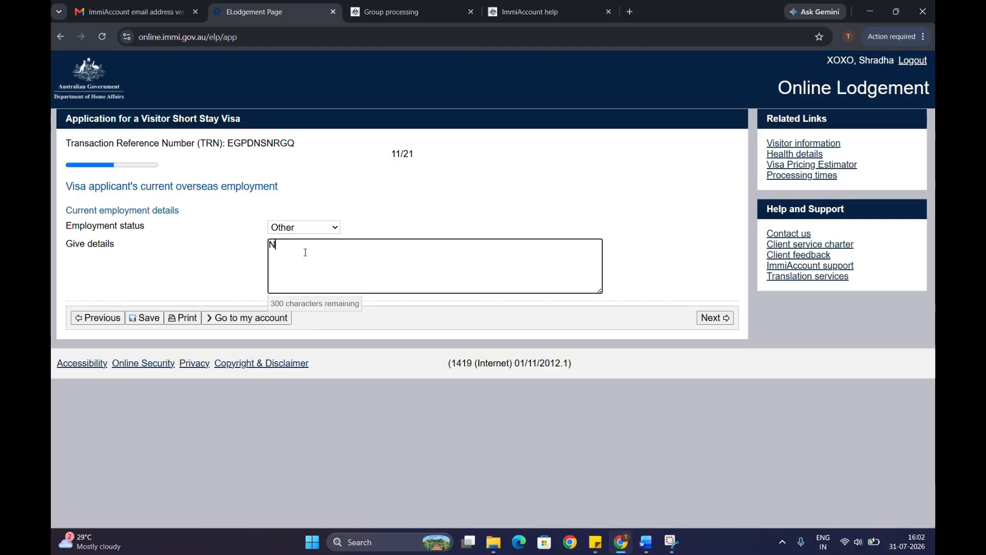
pyautogui.write('ot working')
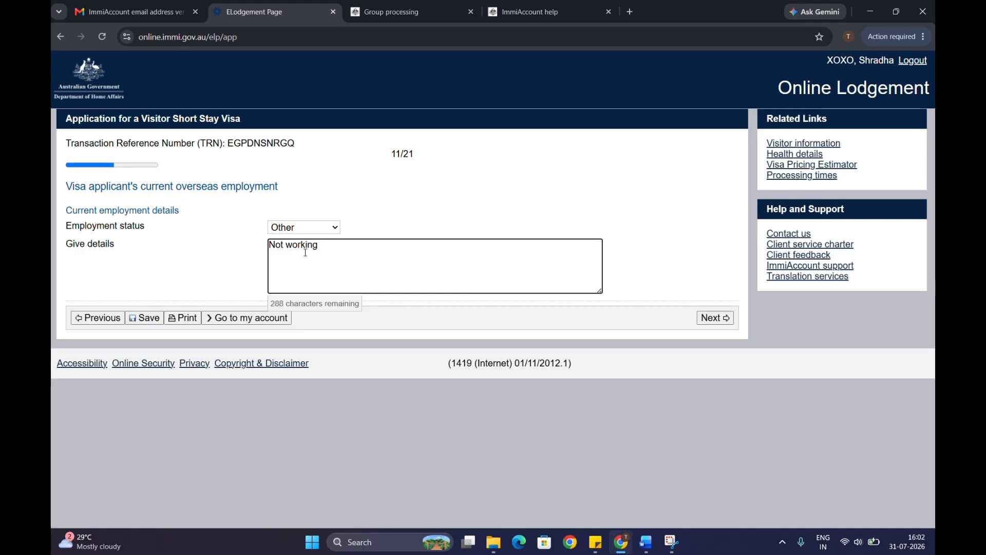
pyautogui.write(' , no previous emplo')
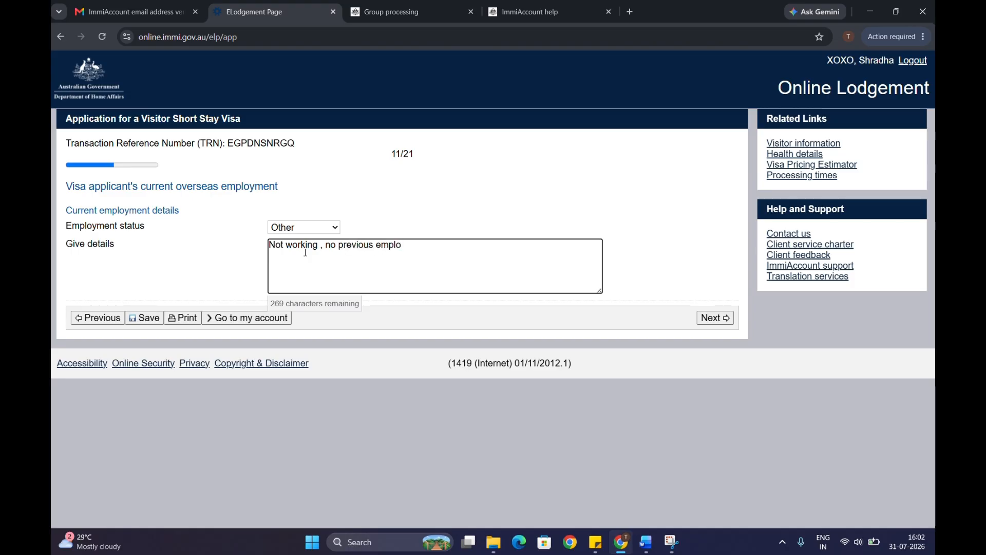
pyautogui.write('yment')
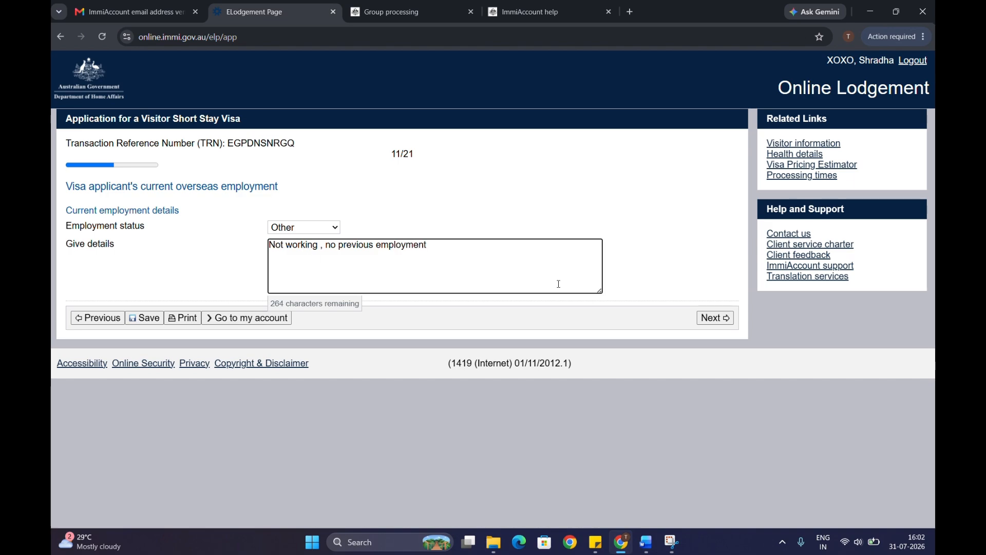
# Complete the employment details as Not working , no previous employment and continue to the next page
pyautogui.click(714, 319)
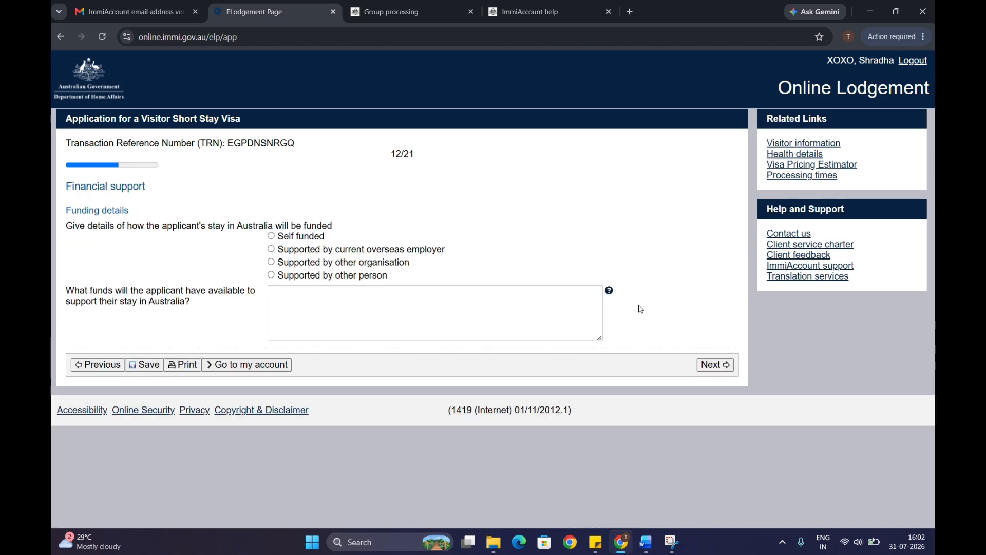
# Select Supported by other person as how the stay will be funded and All costs as the type of support
pyautogui.click(272, 237)
pyautogui.click(272, 276)
pyautogui.scroll(-2, 227, 399)
pyautogui.scroll(2, 227, 399)
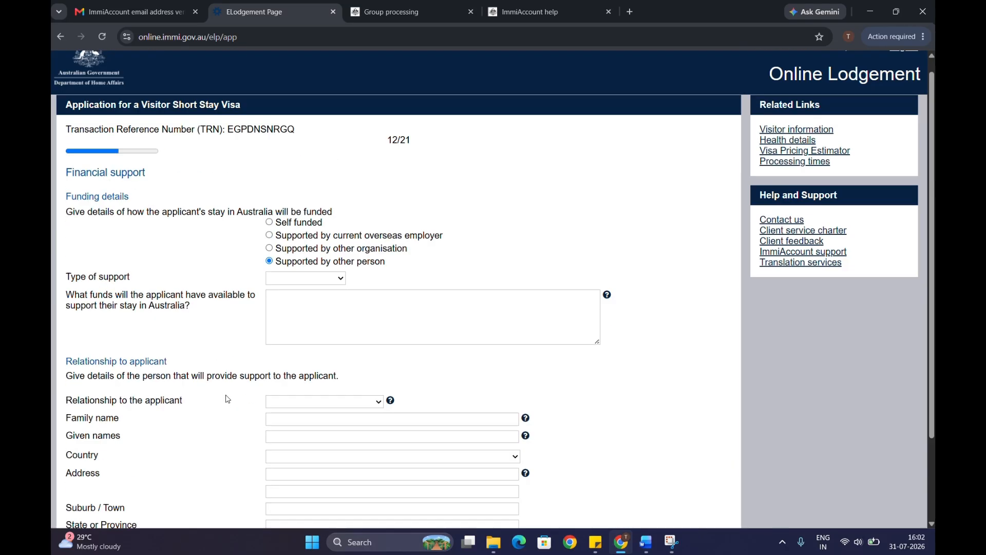
pyautogui.click(299, 291)
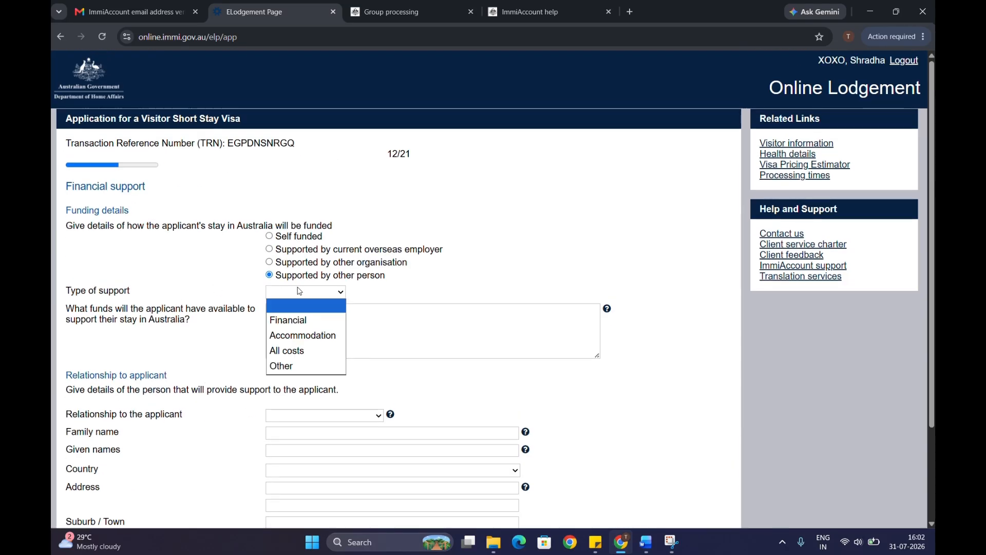
pyautogui.click(296, 322)
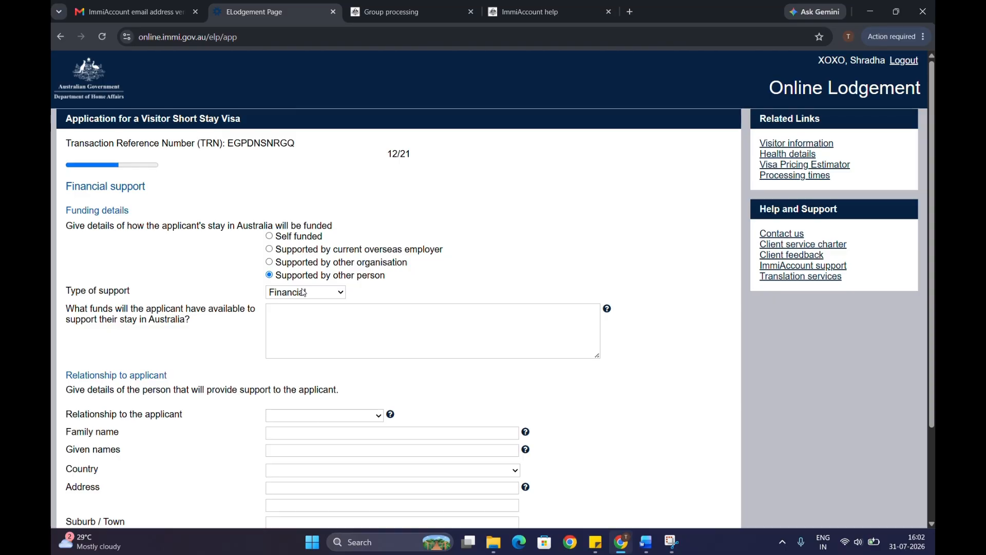
pyautogui.click(303, 291)
pyautogui.click(302, 351)
# Enter $5000 as the funds the applicant will have available to support the stay
pyautogui.click(307, 334)
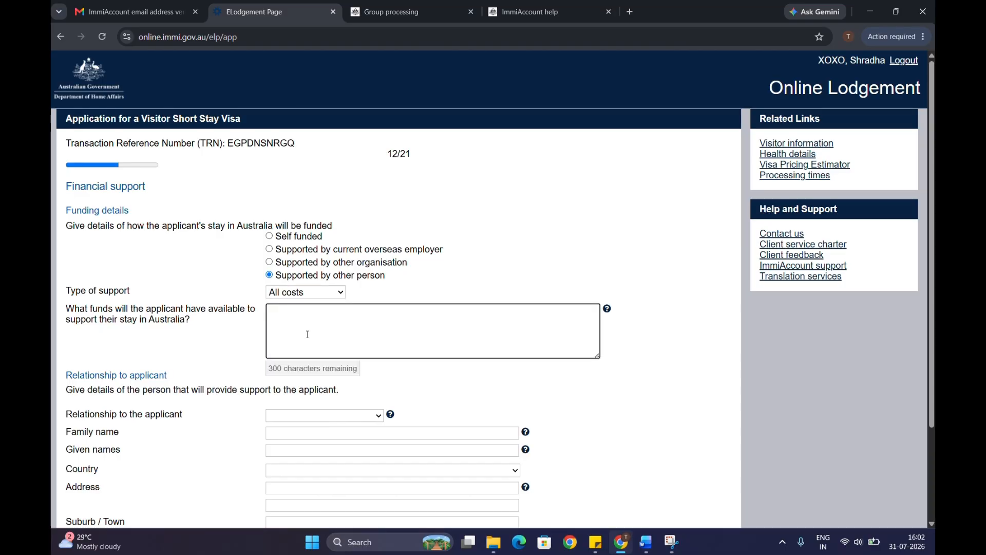
pyautogui.write('$5000')
pyautogui.scroll(-3, 298, 345)
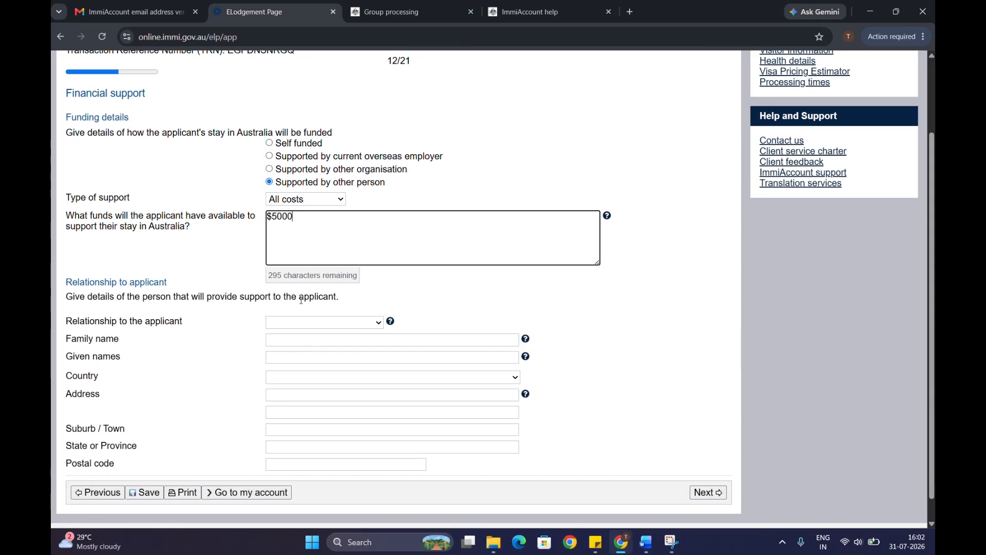
# Set the supporter's relationship to Spouse/De Facto Partner and enter the supporter's family name and given names
pyautogui.click(273, 323)
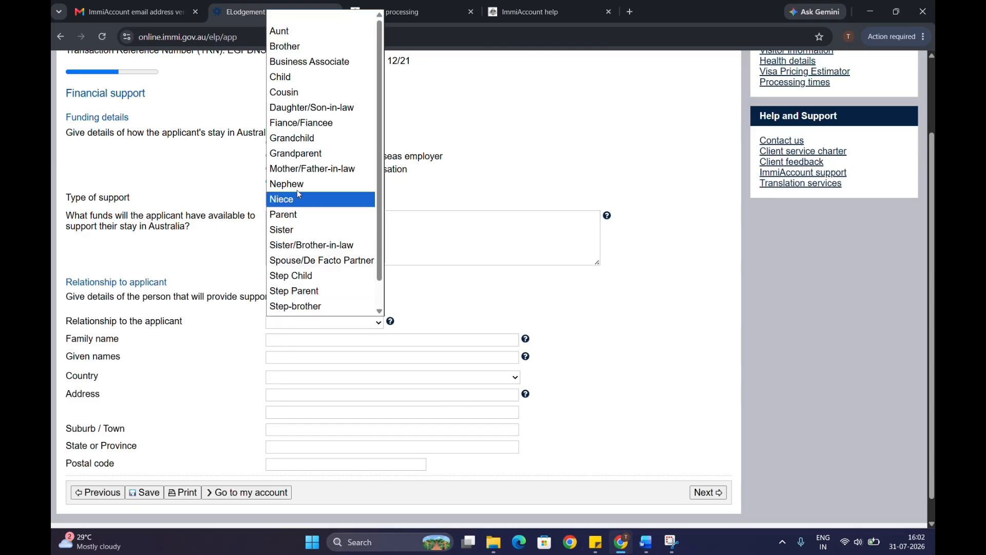
pyautogui.click(315, 259)
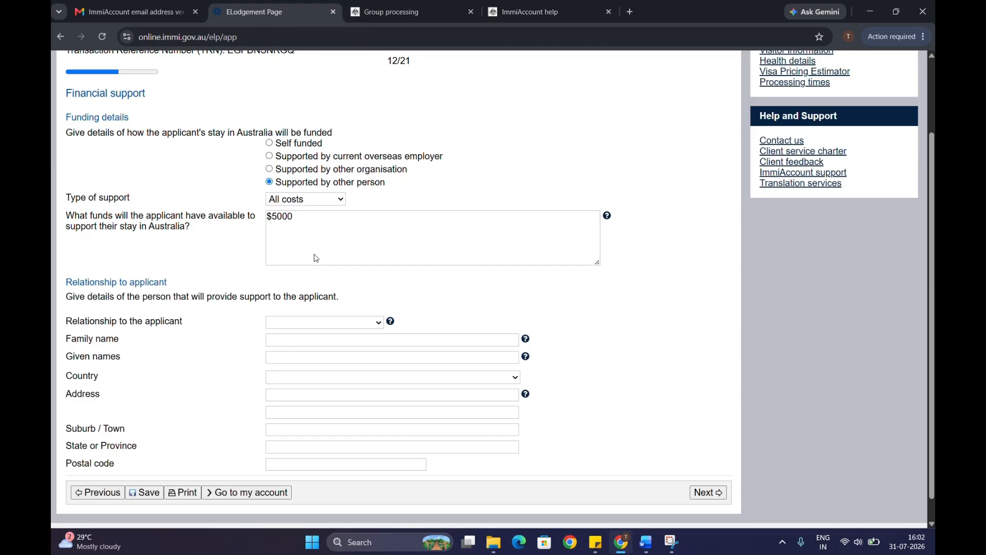
pyautogui.click(284, 340)
pyautogui.write('XoXp')
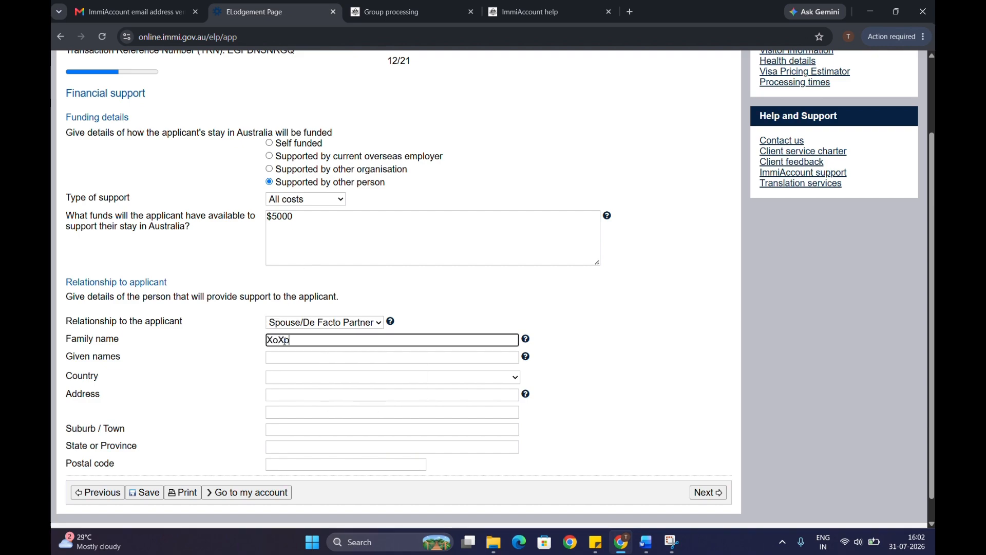
pyautogui.press('Tab')
pyautogui.write('R')
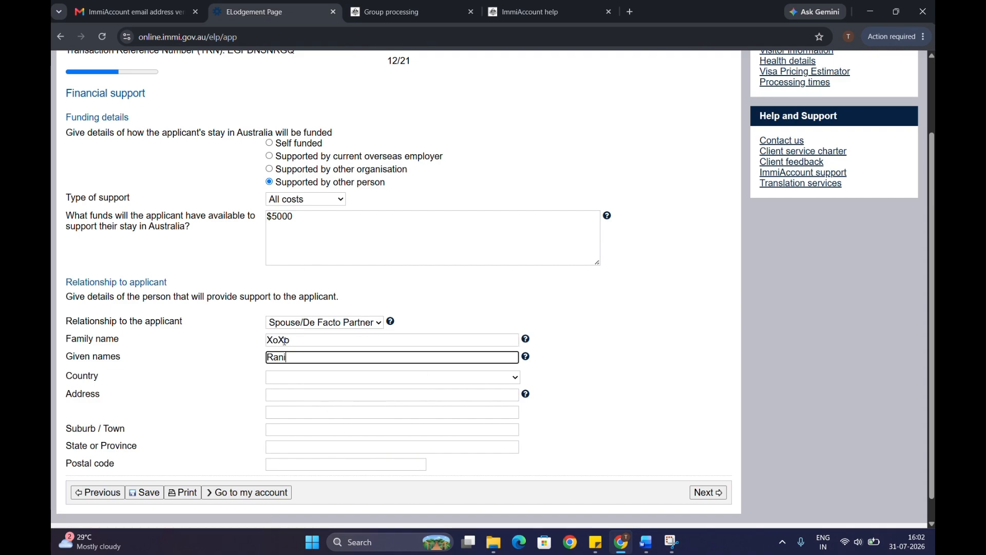
# Set the supporter's country to INDIA and enter the supporter's street address
pyautogui.click(288, 384)
pyautogui.write('india')
pyautogui.press('Return')
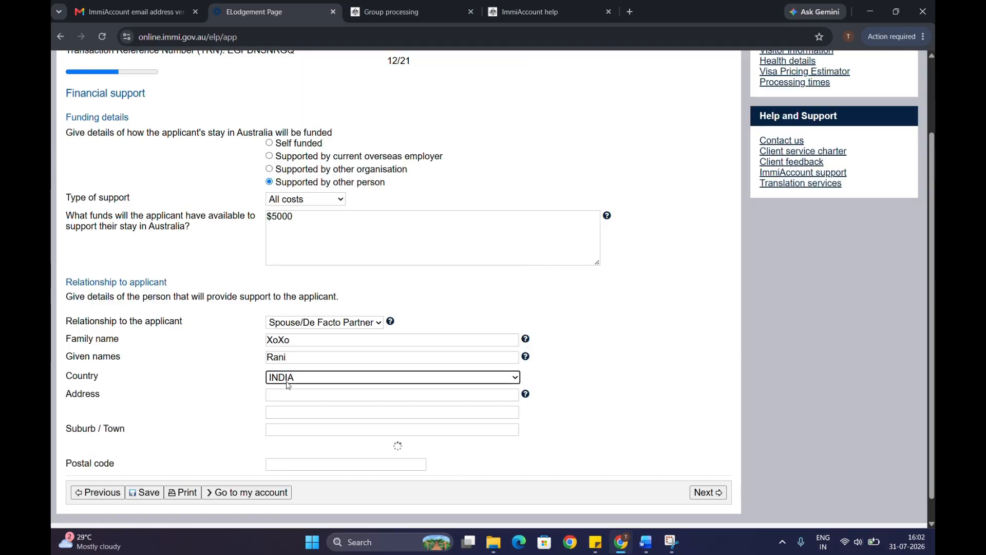
pyautogui.press('Tab')
pyautogui.write('Lorem Ipsum')
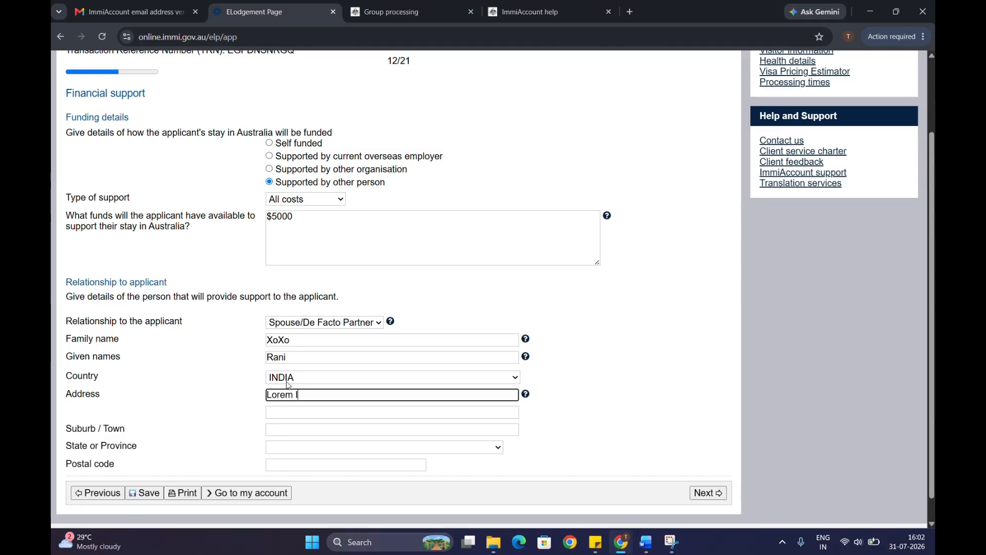
pyautogui.press('Tab')
pyautogui.press('Tab')
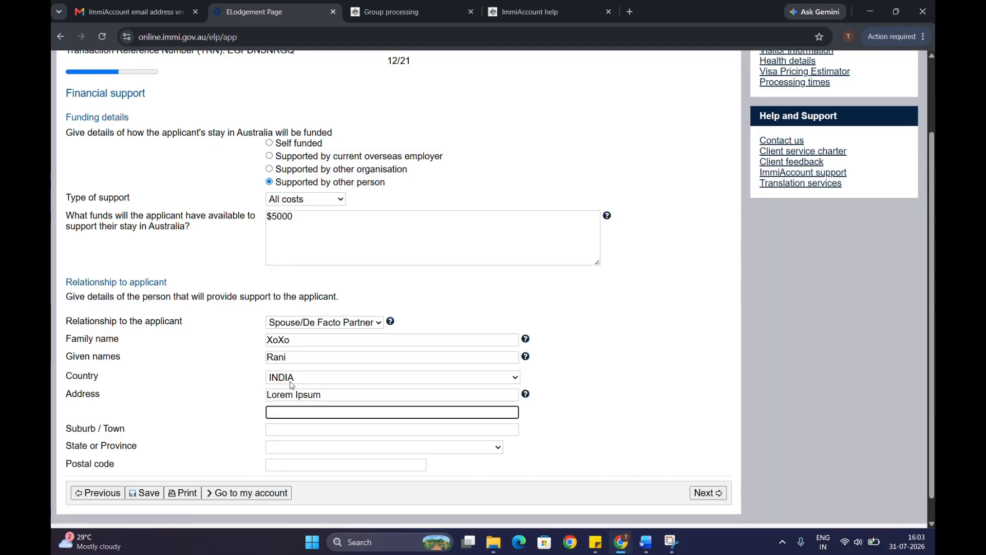
# Choose KARNATAKA as the supporter's state or province and enter the supporter's postal code
pyautogui.click(356, 450)
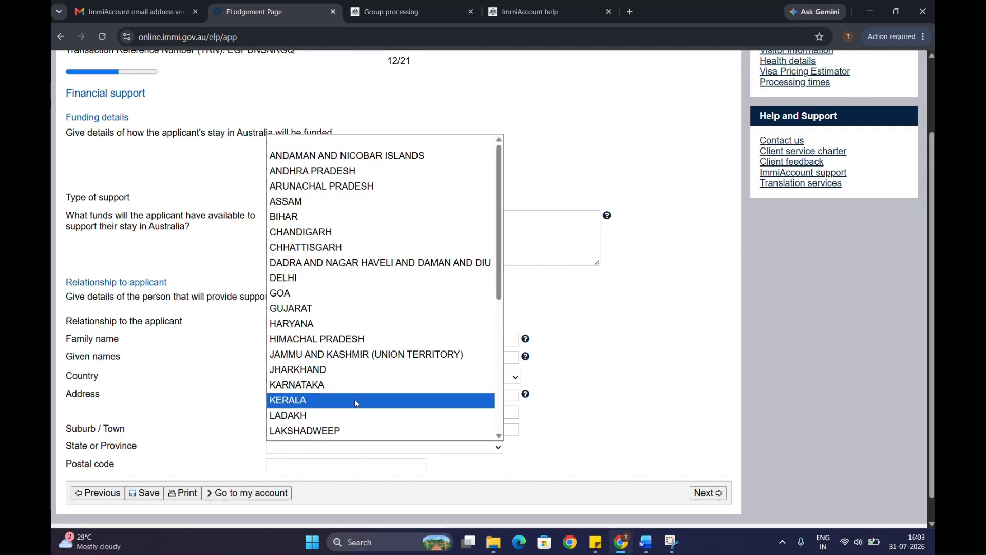
pyautogui.scroll(-1, 357, 403)
pyautogui.scroll(-5, 357, 403)
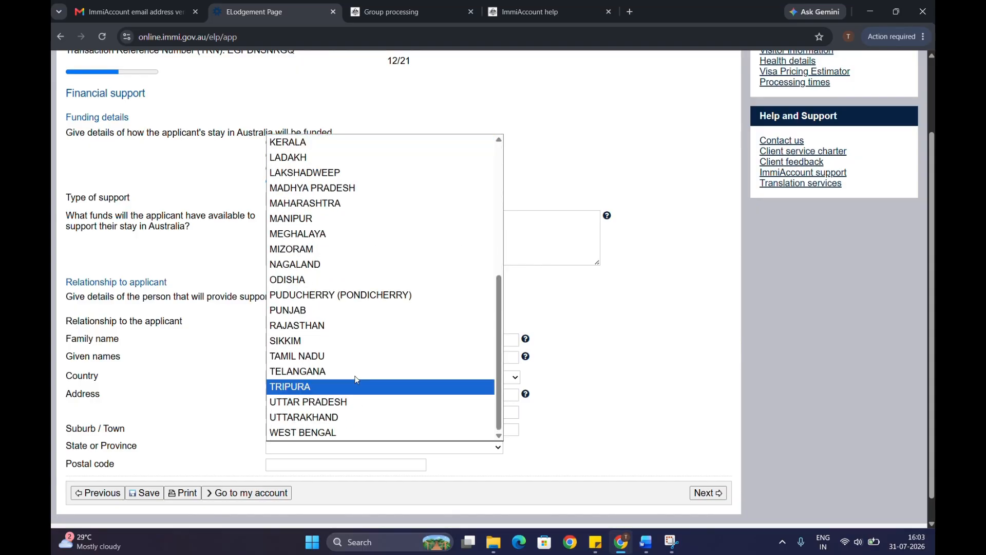
pyautogui.press('k')
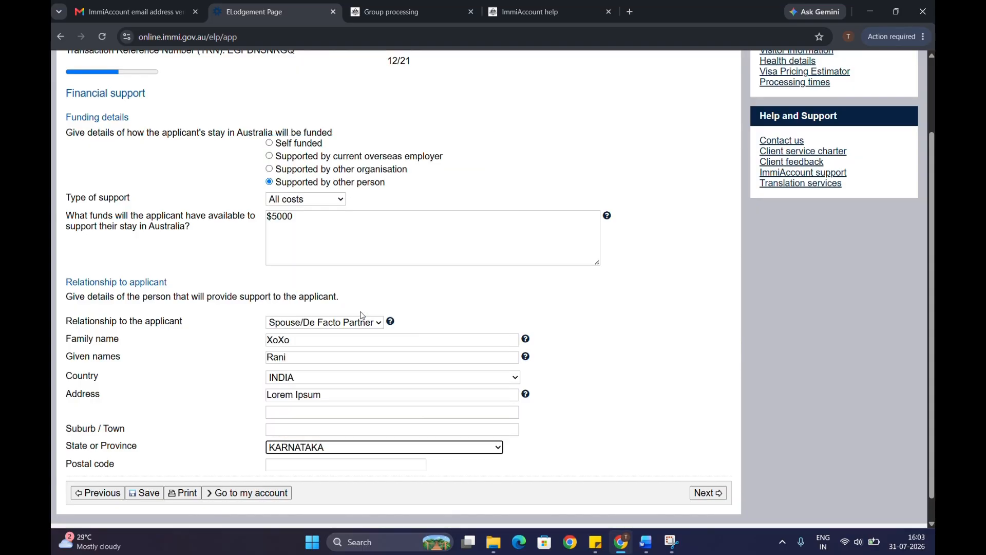
pyautogui.click(334, 464)
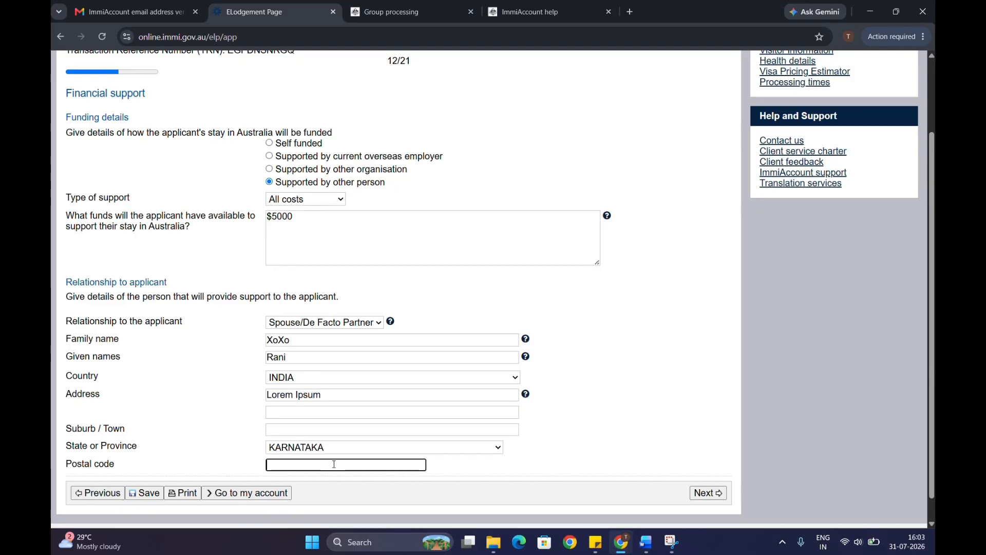
pyautogui.write('576823')
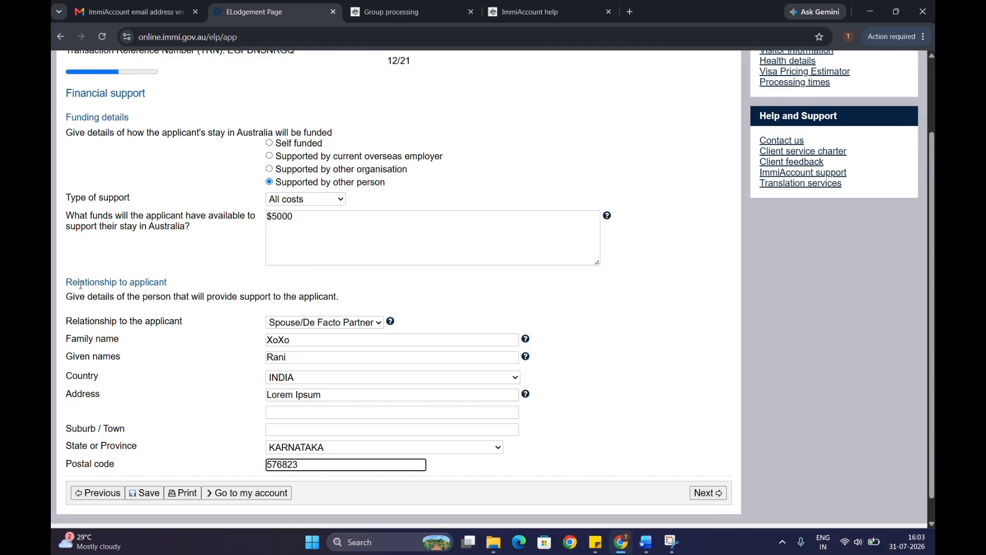
# Continue from the financial support page to the next section of the application
pyautogui.moveTo(66, 282); pyautogui.dragTo(189, 284)
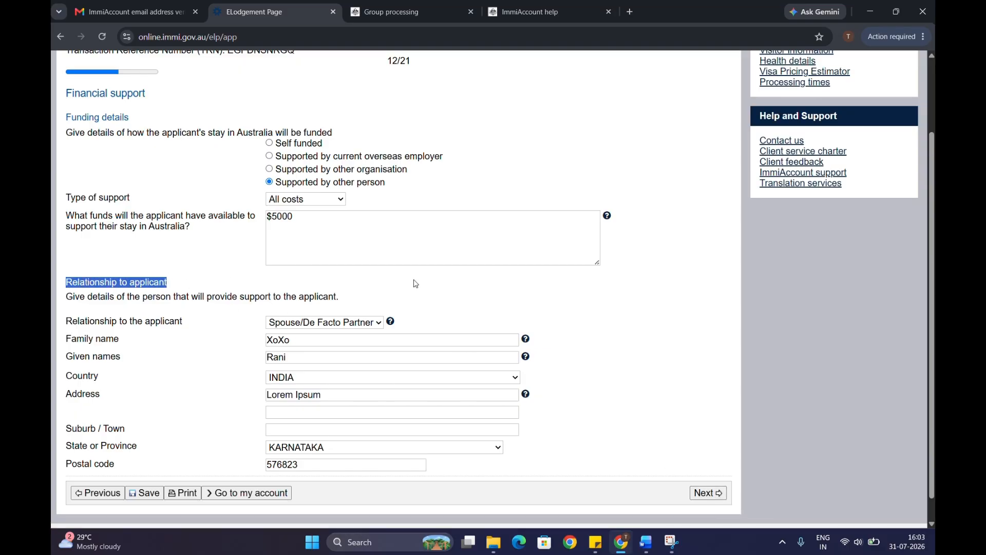
pyautogui.click(718, 493)
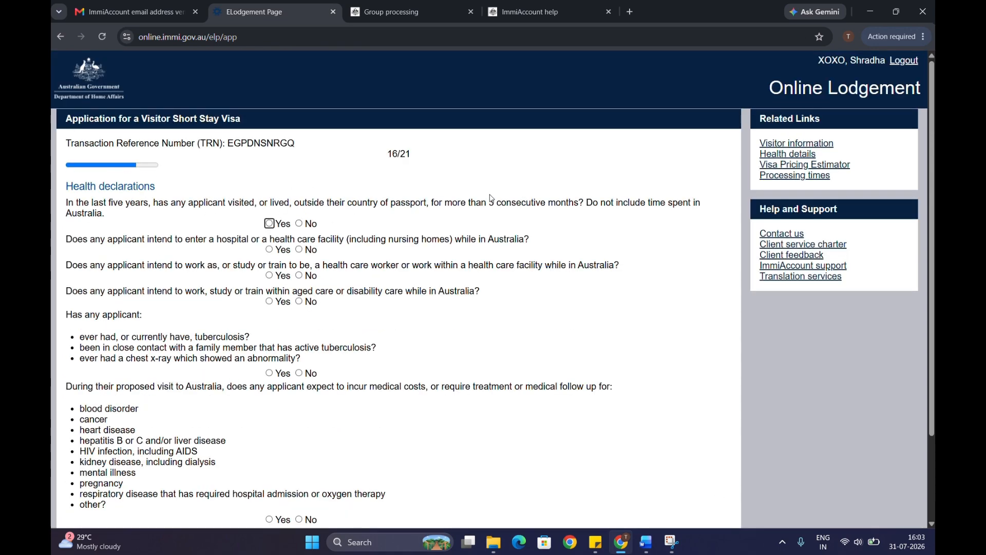
# Answer No to the health declaration questions and continue to the next page
pyautogui.moveTo(486, 203); pyautogui.dragTo(542, 206)
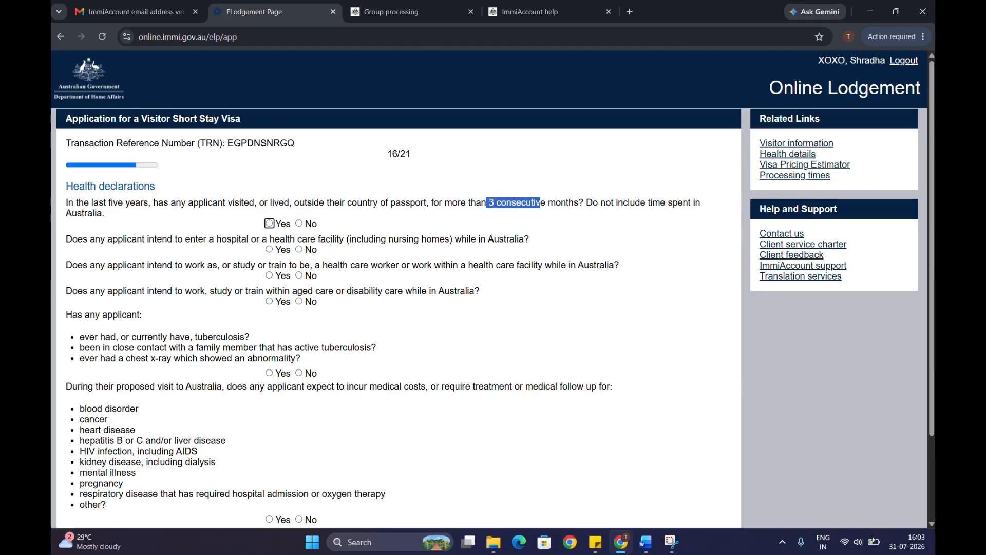
pyautogui.click(299, 226)
pyautogui.click(300, 249)
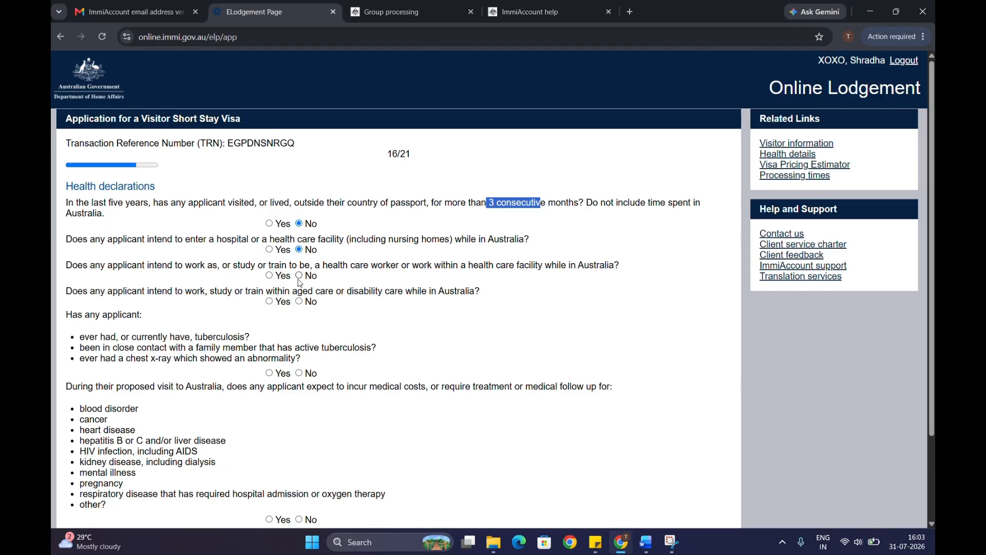
pyautogui.click(299, 302)
pyautogui.click(302, 379)
pyautogui.scroll(-1, 302, 378)
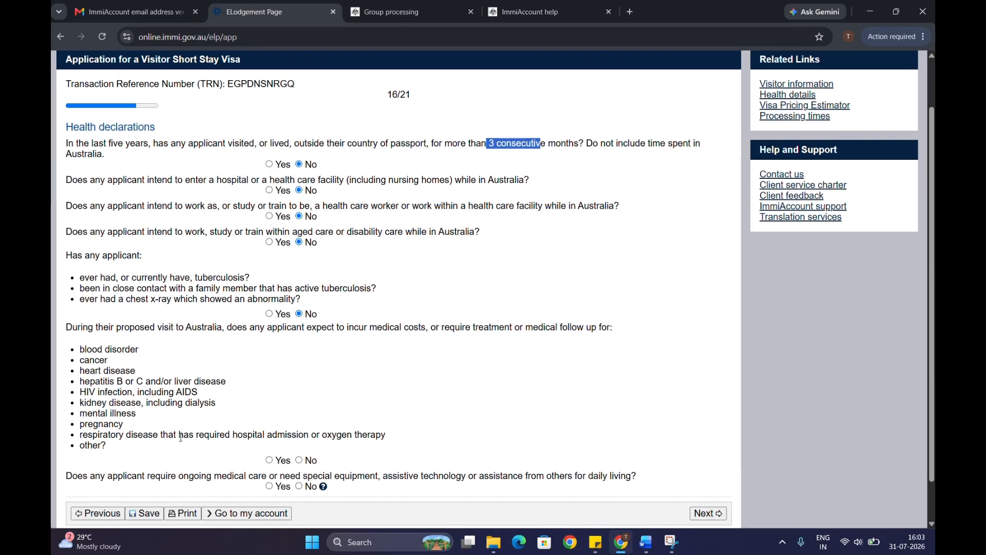
pyautogui.click(299, 459)
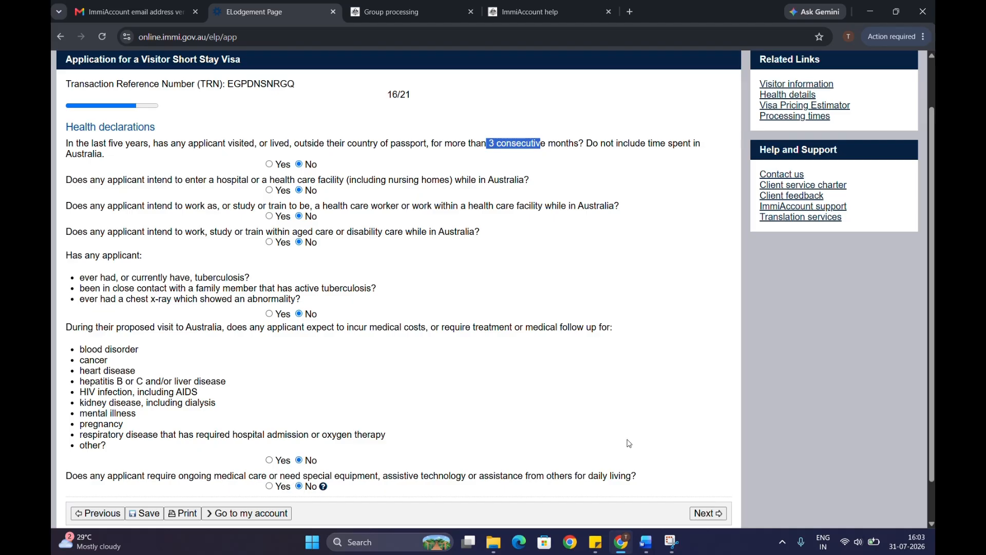
pyautogui.click(713, 513)
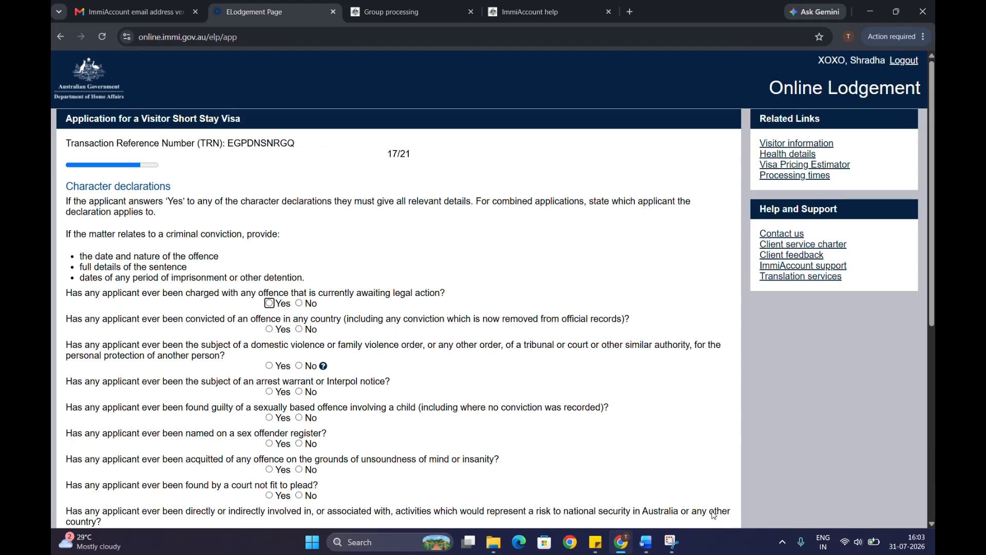
# Answer No to the character declarations on pending charges, convictions, protection orders, warrants, sexual offences and national security
pyautogui.scroll(-1, 713, 514)
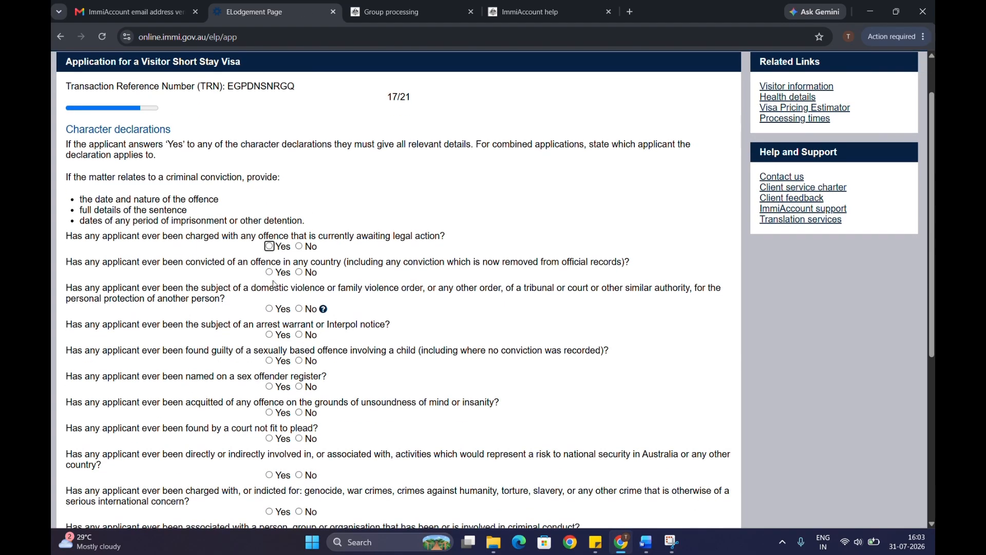
pyautogui.click(299, 247)
pyautogui.click(303, 312)
pyautogui.click(302, 336)
pyautogui.click(303, 362)
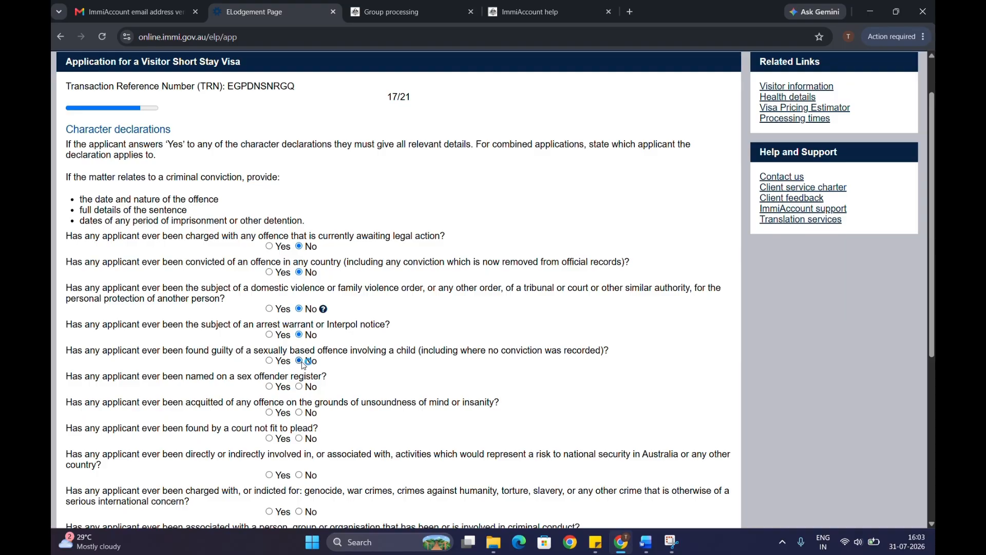
pyautogui.click(302, 388)
pyautogui.click(302, 475)
# Answer No to the remaining character declarations, including war crimes, military service, deportation, overstays and debts, and continue
pyautogui.scroll(-3, 305, 470)
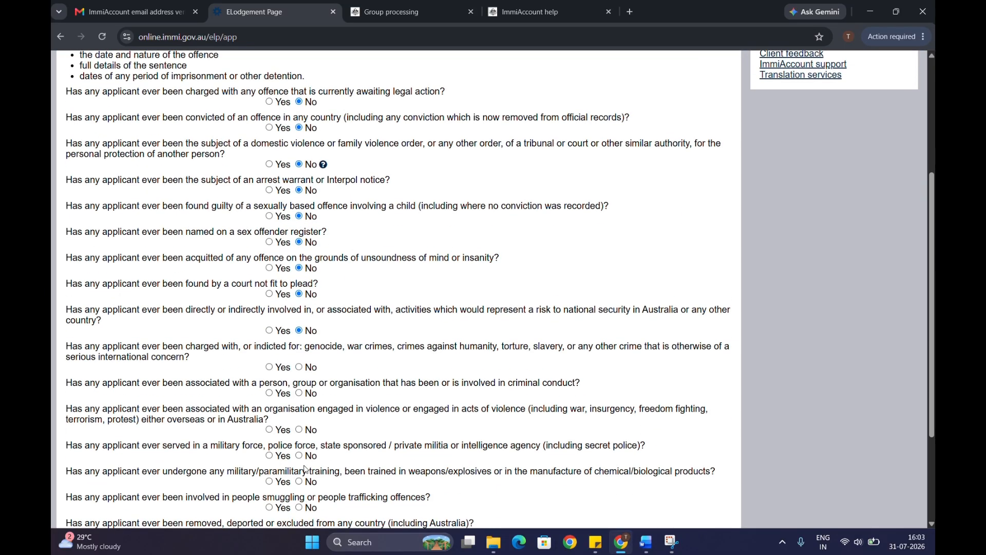
pyautogui.click(300, 368)
pyautogui.click(299, 394)
pyautogui.click(299, 430)
pyautogui.click(300, 456)
pyautogui.scroll(-3, 301, 456)
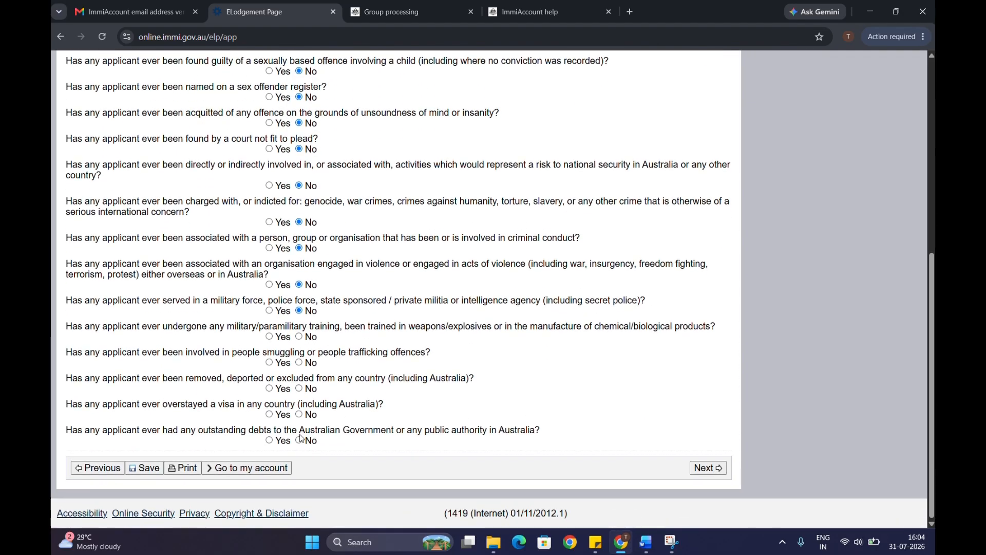
pyautogui.click(300, 337)
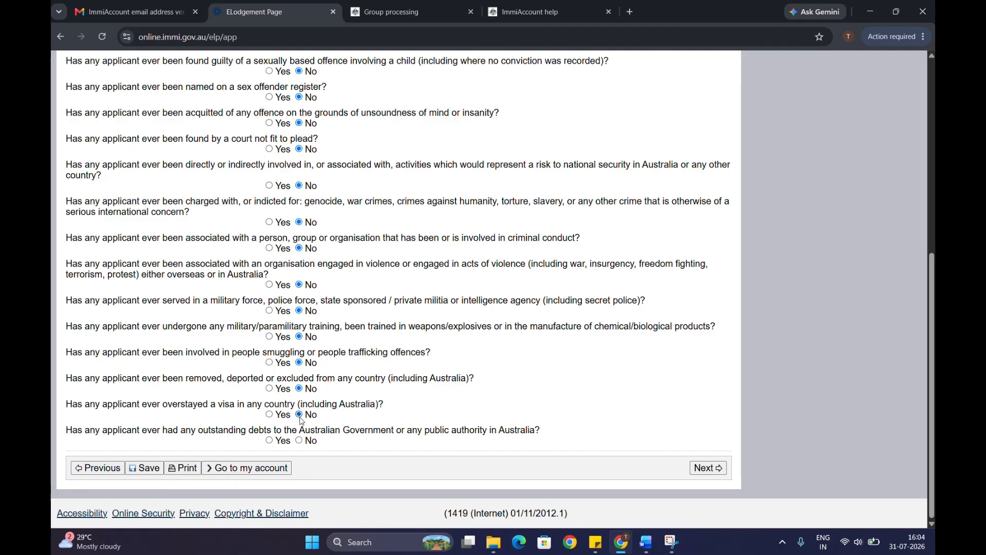
pyautogui.click(299, 441)
pyautogui.click(709, 468)
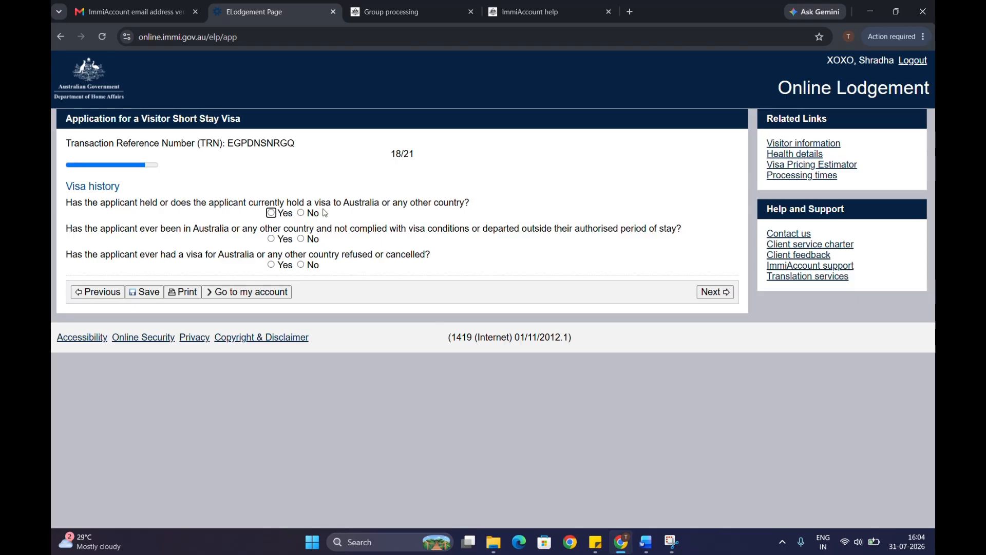
# Mark that the applicant has held a visa, enter United Kingdom as details, and answer No to non-compliance and refusal
pyautogui.click(271, 212)
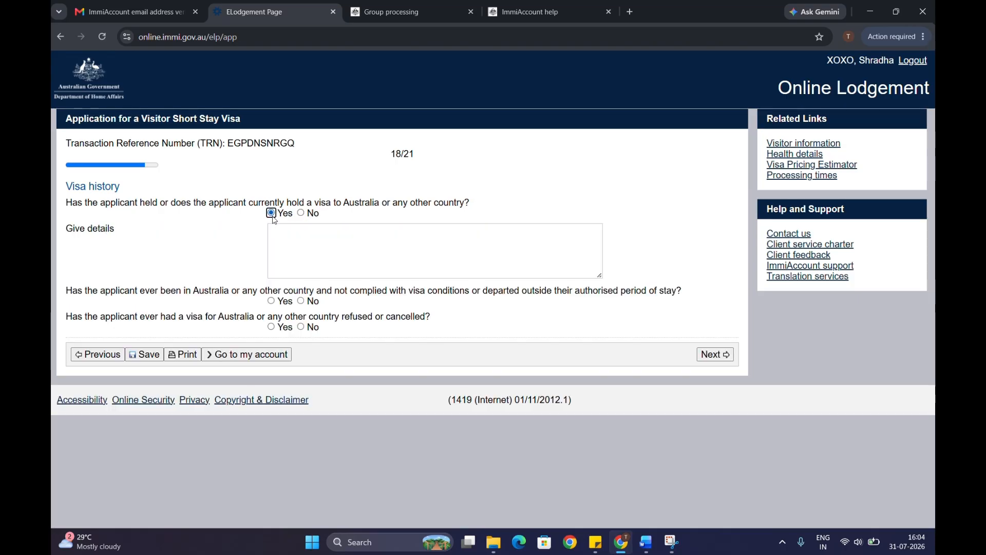
pyautogui.click(277, 240)
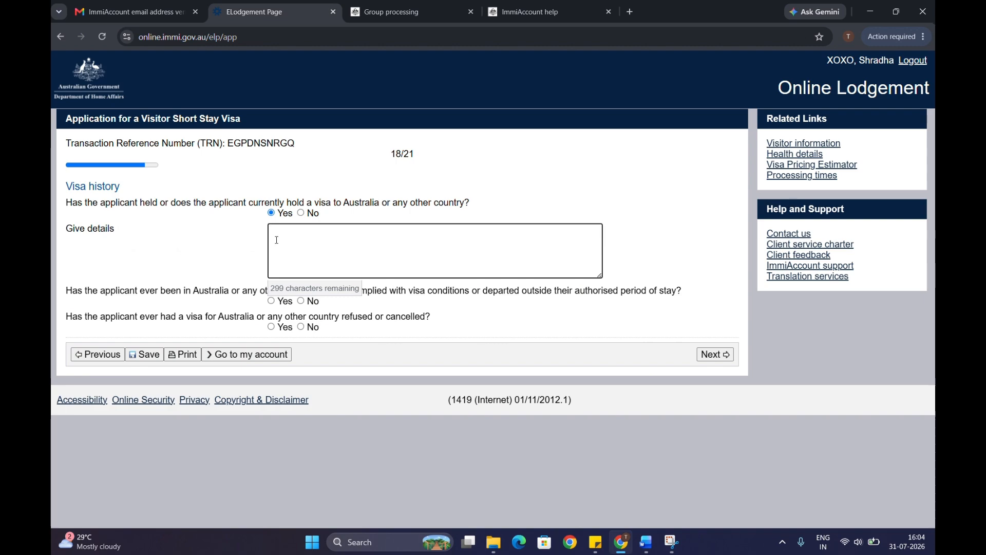
pyautogui.press('BackSpace')
pyautogui.write('United K')
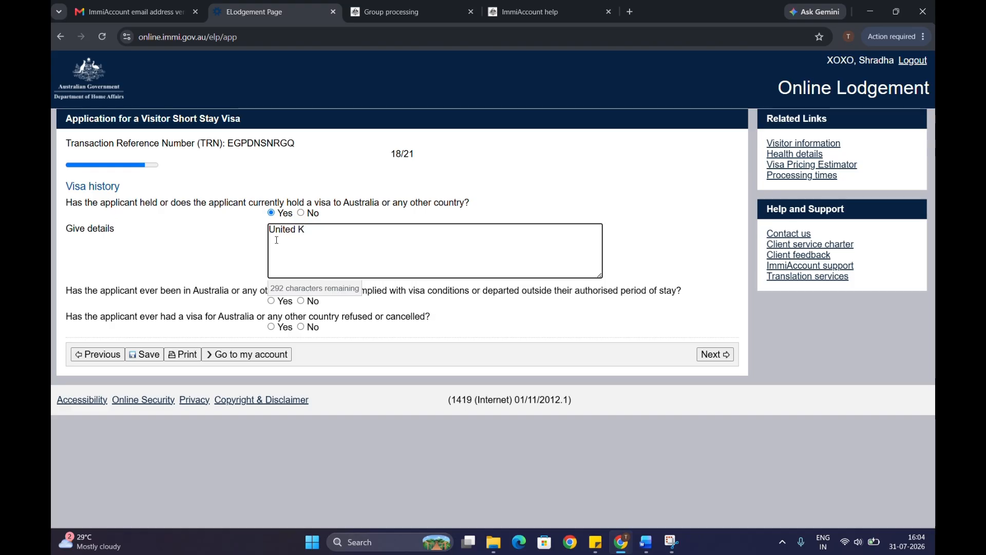
pyautogui.write('ingdom')
pyautogui.click(403, 305)
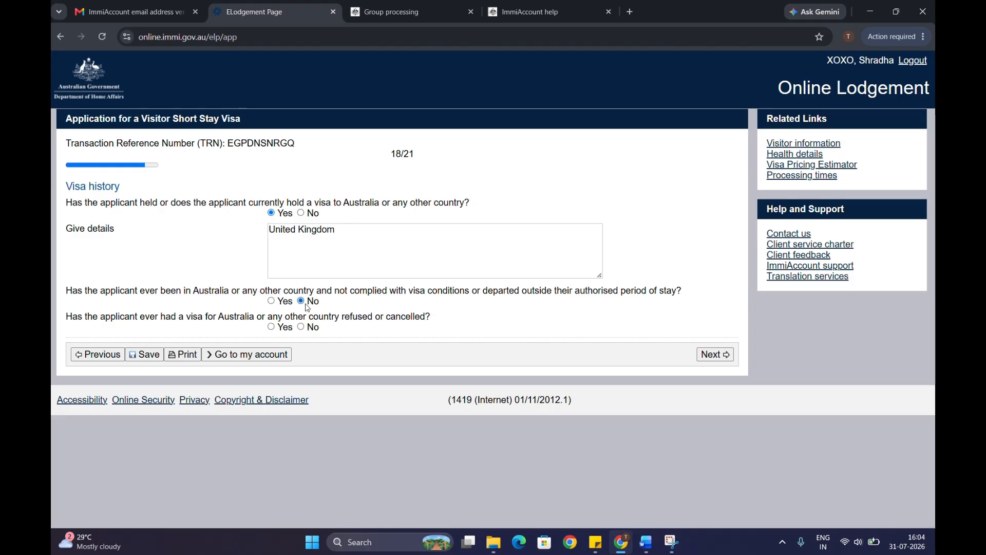
pyautogui.click(300, 327)
# Add Australia in 2024 on a new line of the visa history details and continue
pyautogui.click(390, 229)
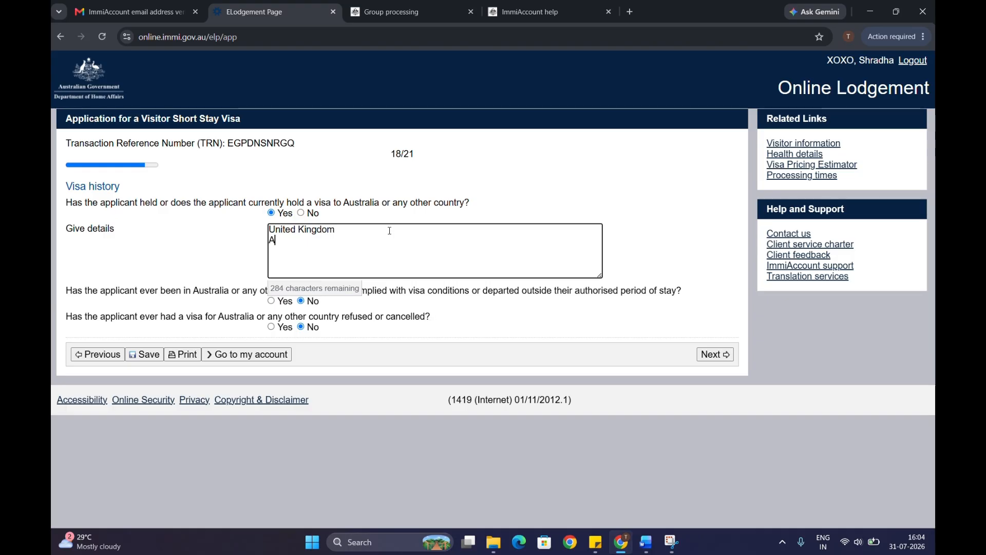
pyautogui.press('Return')
pyautogui.write('Autralia')
pyautogui.press('BackSpace')
pyautogui.press('BackSpace')
pyautogui.press('BackSpace')
pyautogui.press('BackSpace')
pyautogui.press('BackSpace')
pyautogui.write('st')
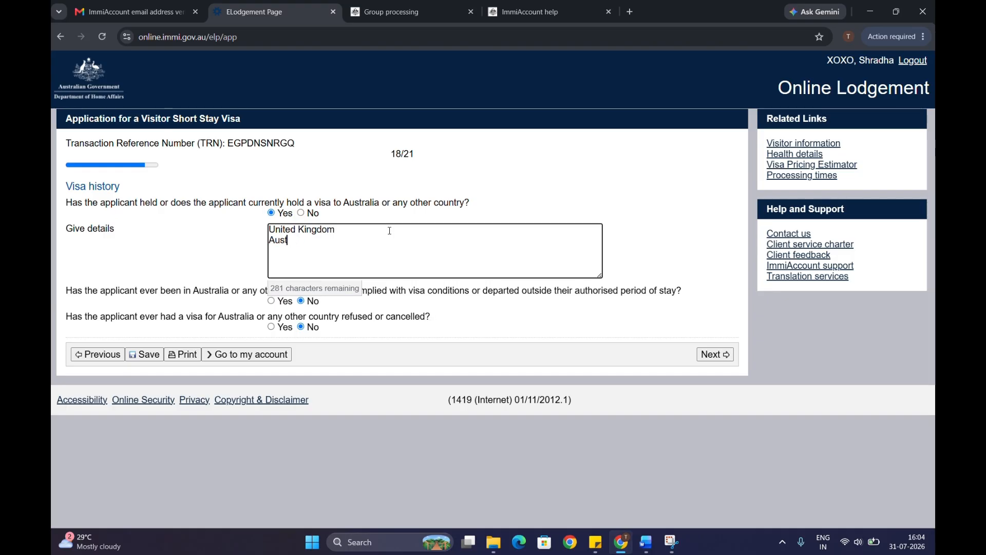
pyautogui.write('ralia in 2024')
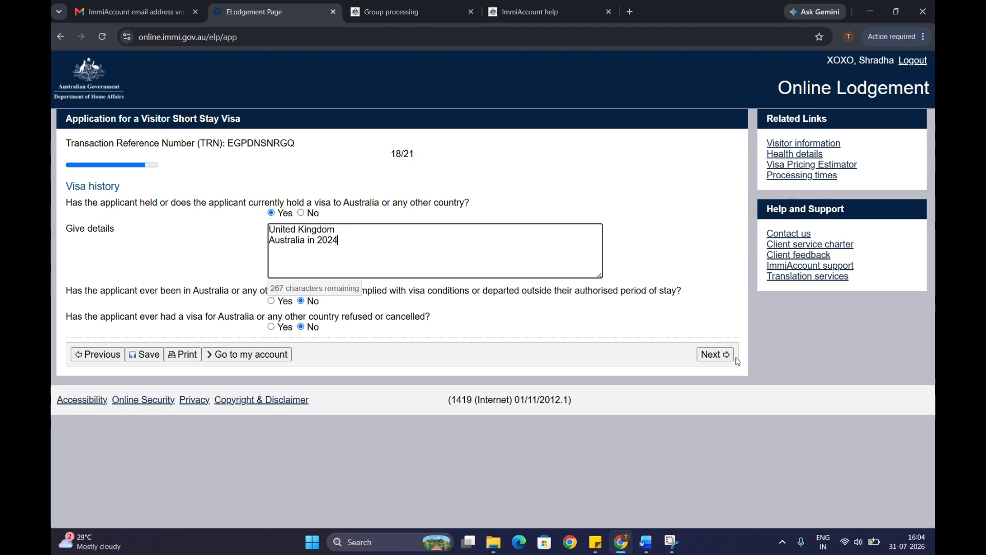
pyautogui.click(715, 355)
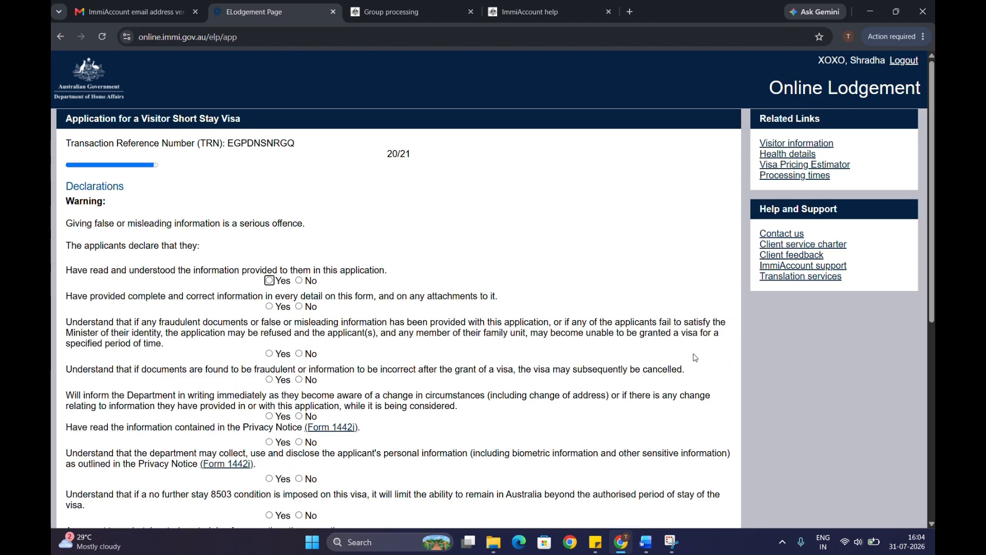
# Answer Yes to the first declarations, through the no further stay 8503 condition statement
pyautogui.click(269, 280)
pyautogui.click(269, 307)
pyautogui.click(269, 380)
pyautogui.scroll(-2, 272, 381)
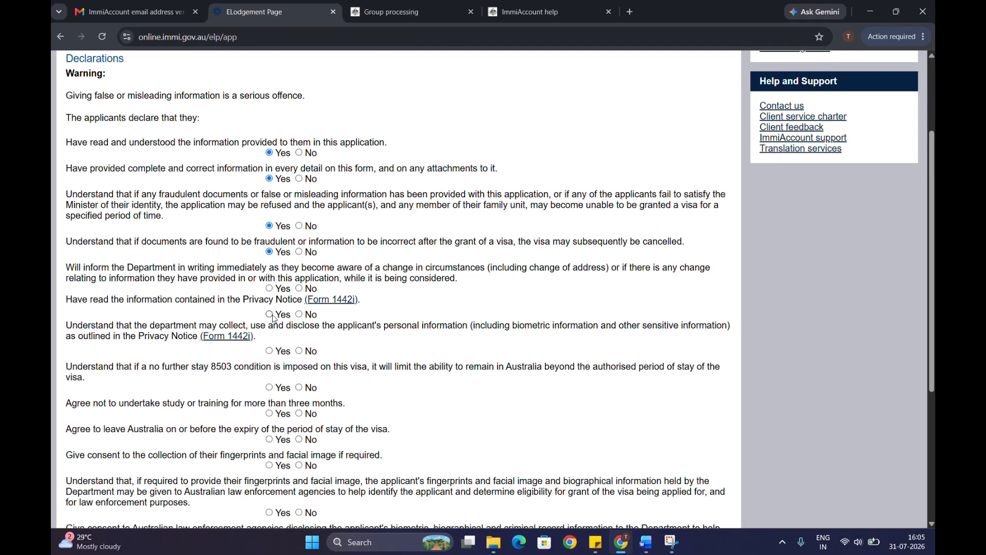
pyautogui.click(270, 289)
pyautogui.click(271, 351)
pyautogui.click(275, 386)
# Answer Yes to the remaining declarations on study limits, departure, fingerprints, biometrics and work restrictions, and continue
pyautogui.scroll(-3, 273, 386)
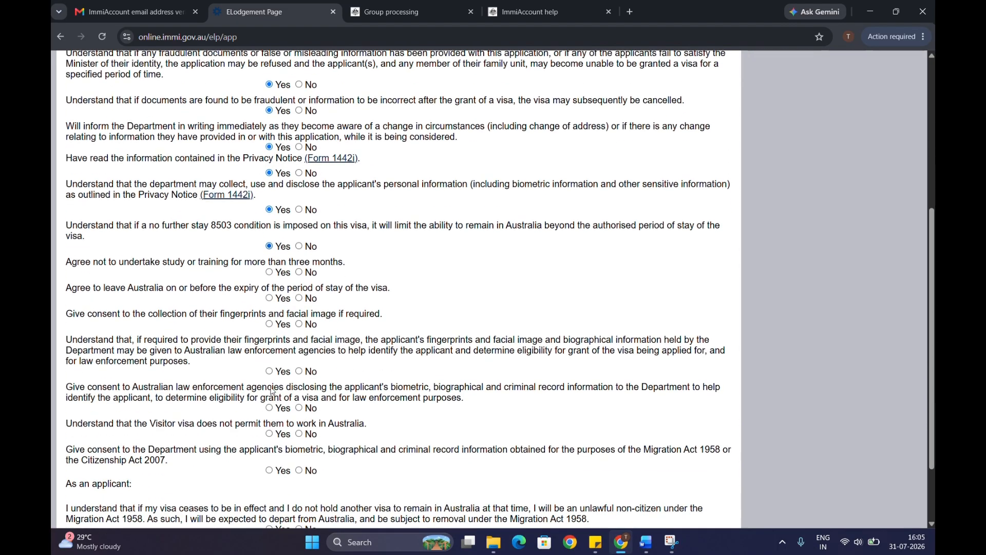
pyautogui.scroll(-2, 272, 386)
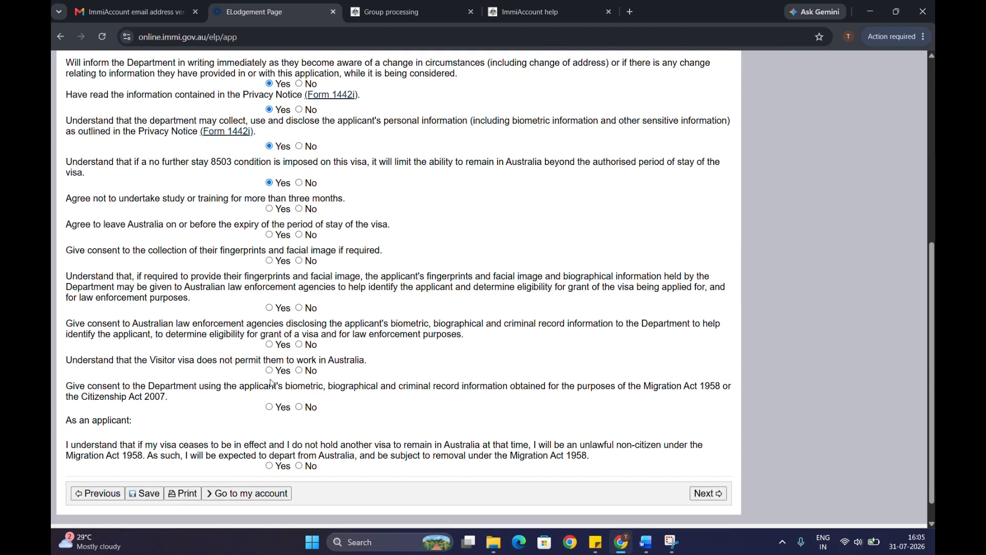
pyautogui.click(269, 209)
pyautogui.click(269, 235)
pyautogui.click(270, 308)
pyautogui.click(270, 370)
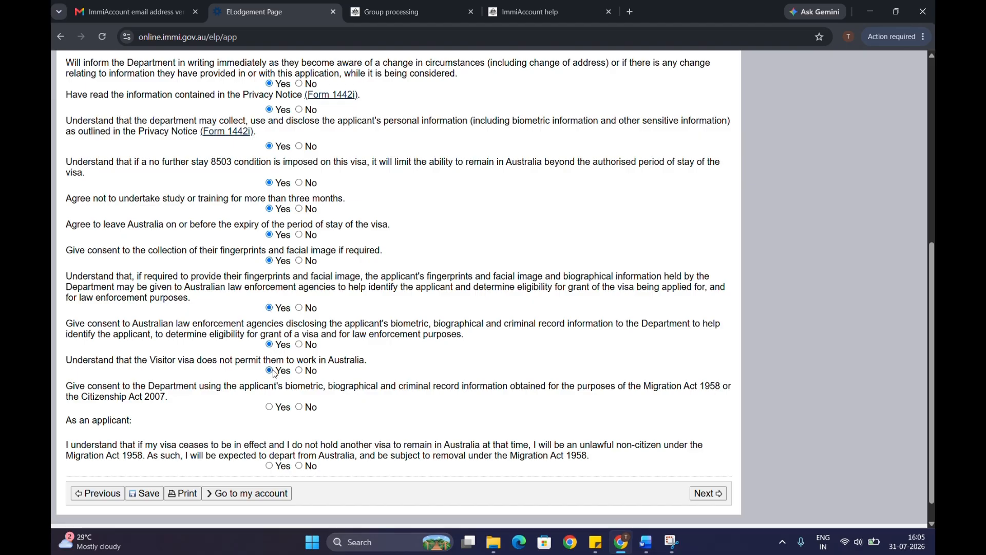
pyautogui.click(269, 406)
pyautogui.click(708, 493)
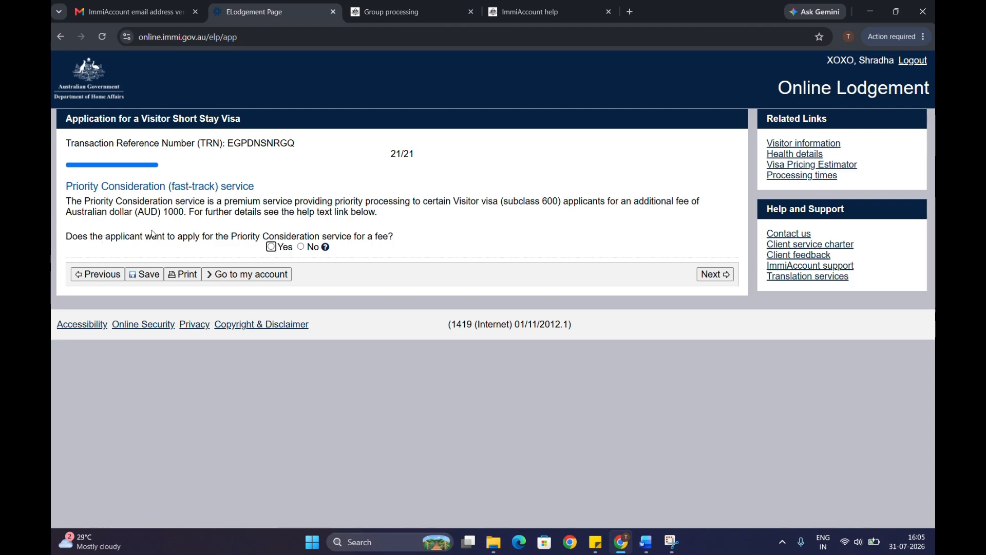
# Read the Priority Consideration help text, then decline the fast-track service and continue
pyautogui.click(326, 249)
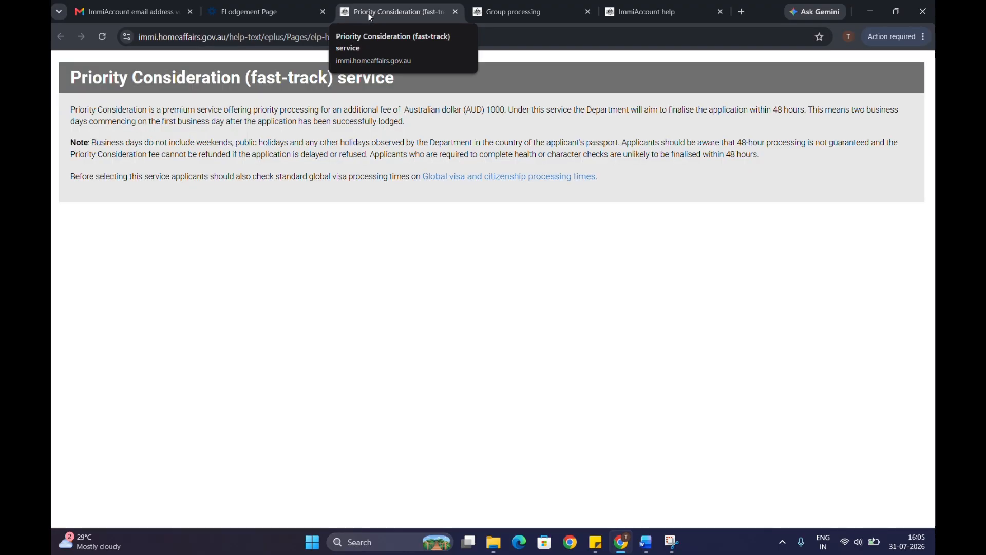
pyautogui.moveTo(409, 110); pyautogui.dragTo(812, 120)
pyautogui.click(262, 11)
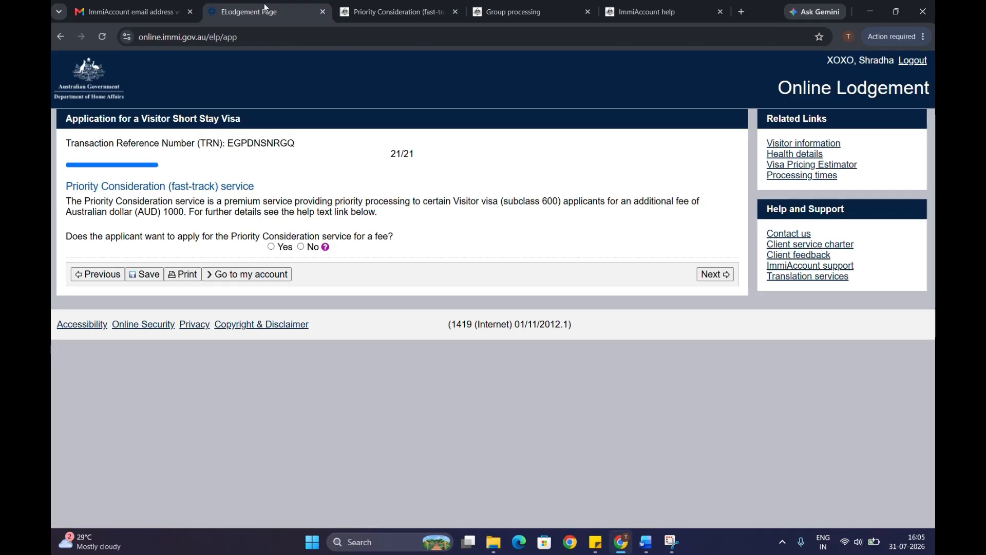
pyautogui.click(301, 246)
pyautogui.click(715, 276)
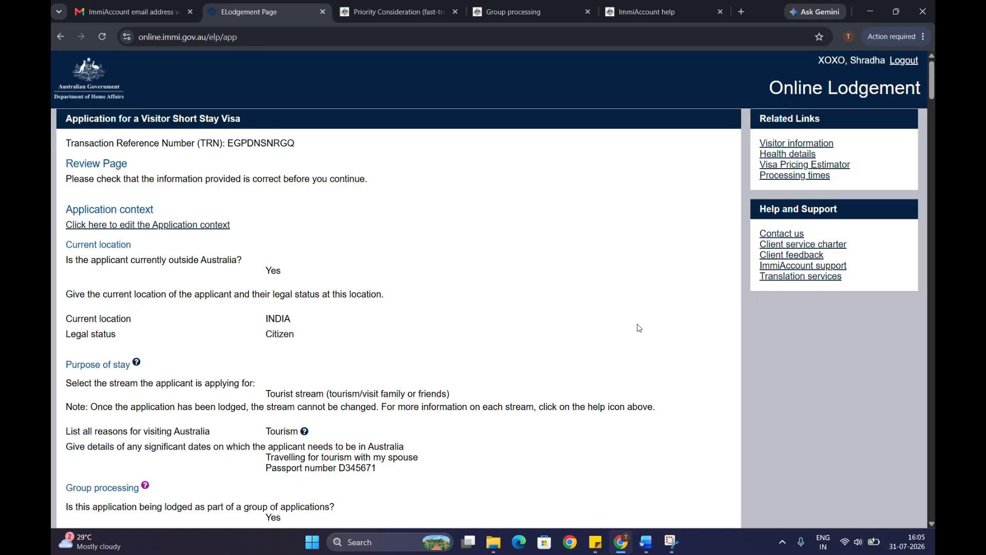
# Review the application summary page and continue to attaching documents
pyautogui.scroll(-14, 600, 337)
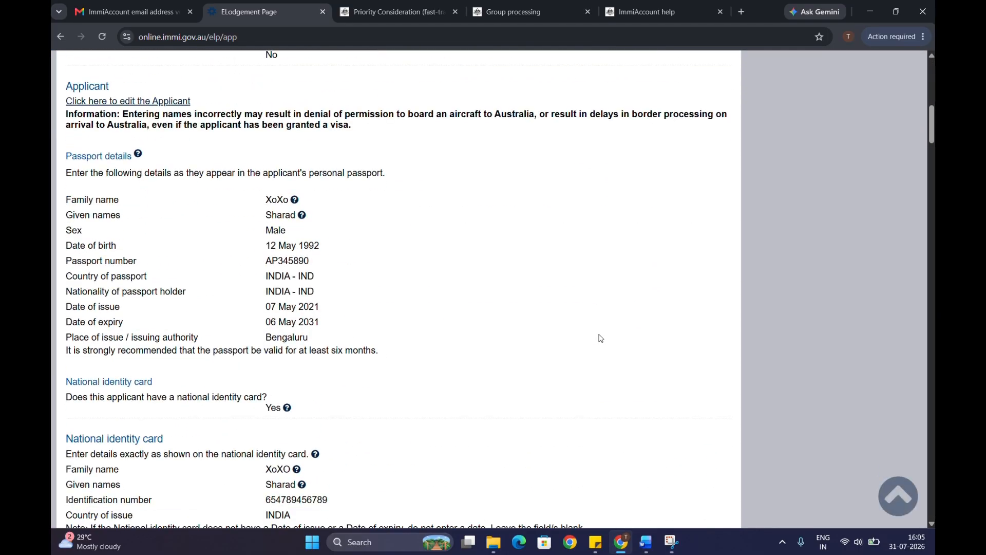
pyautogui.scroll(-15, 600, 338)
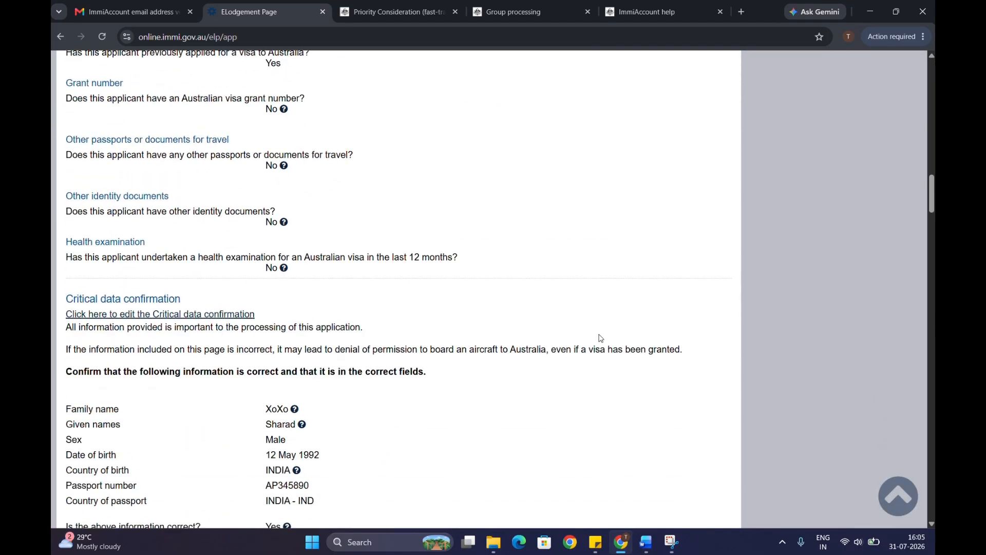
pyautogui.scroll(-15, 601, 337)
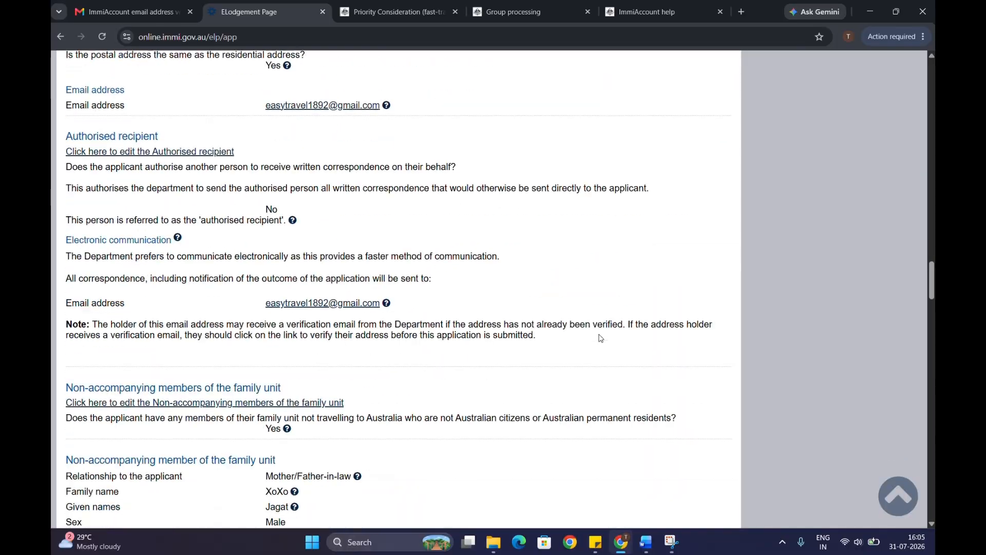
pyautogui.scroll(-18, 600, 338)
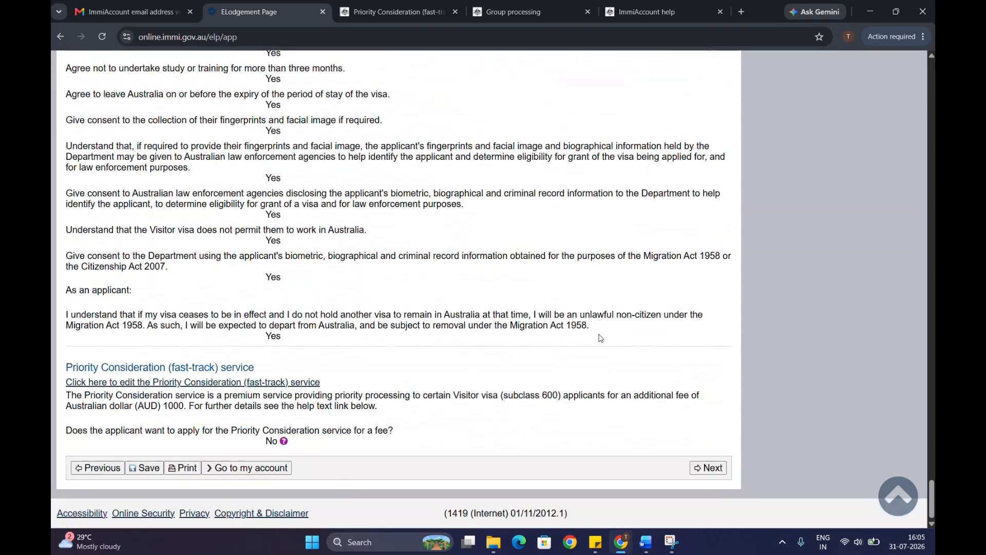
pyautogui.click(695, 469)
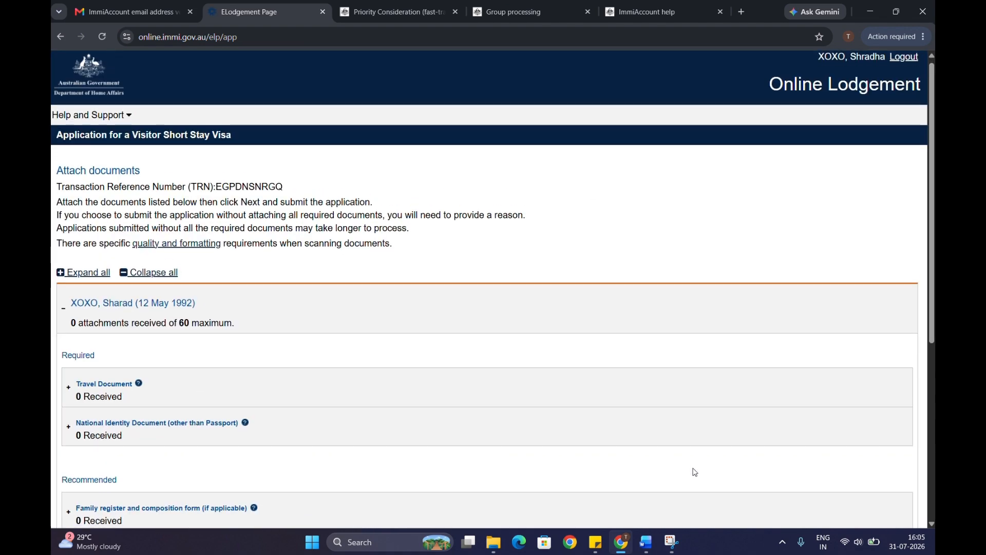
# Expand the Travel Document section on the attach documents page
pyautogui.scroll(-2, 616, 435)
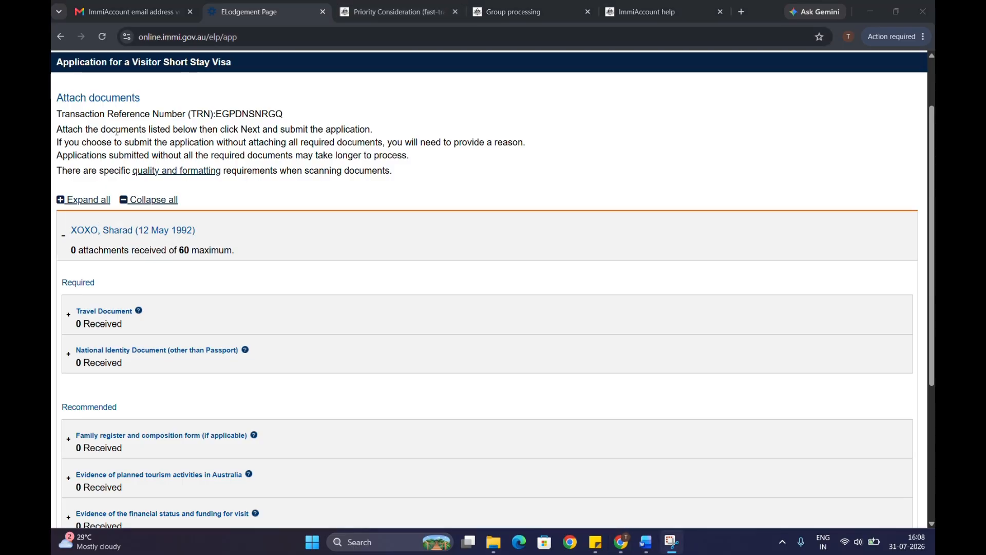
pyautogui.moveTo(87, 131); pyautogui.dragTo(303, 129)
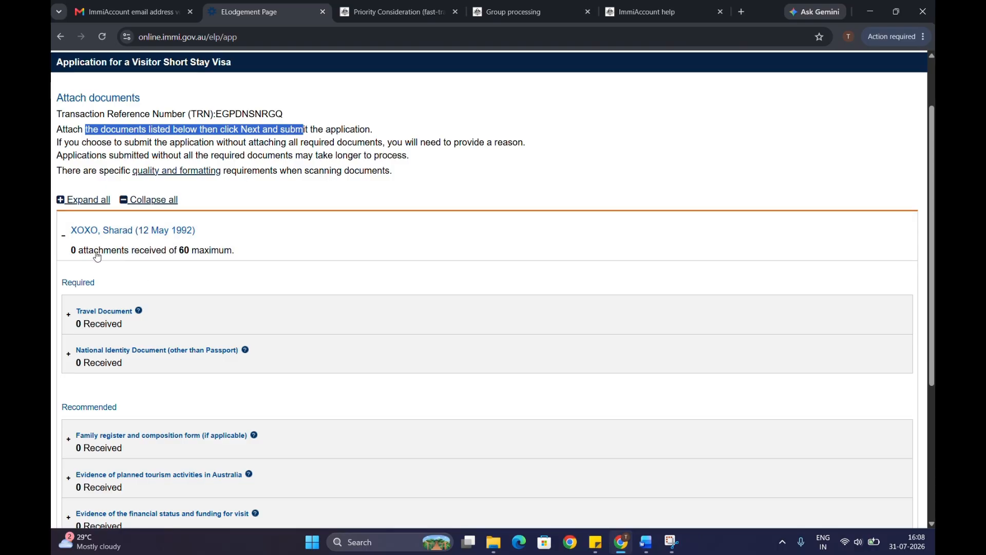
pyautogui.click(68, 314)
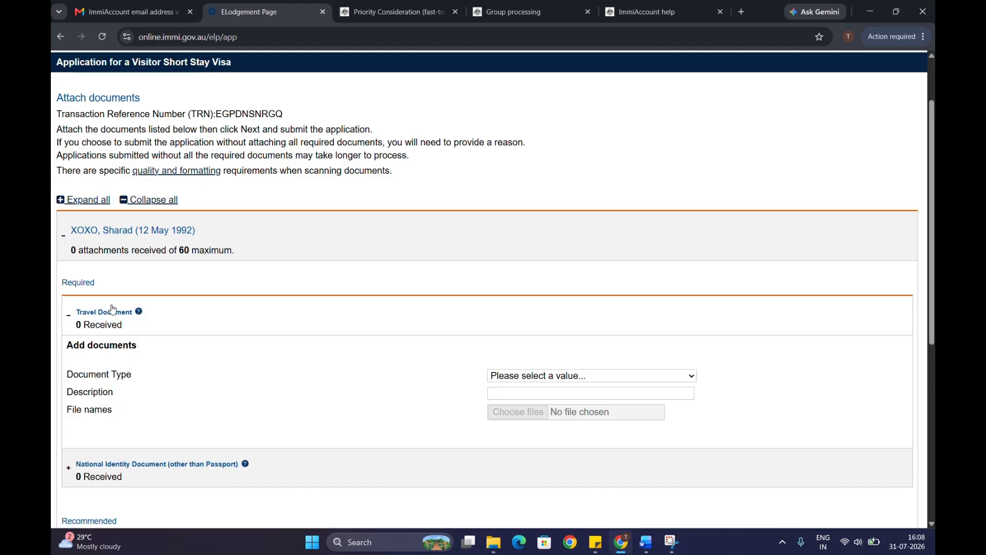
# Set the travel document type to Passport and select the MARRIAGE CERTIFICATE file from the Desktop's VISA - Australia folder
pyautogui.click(541, 376)
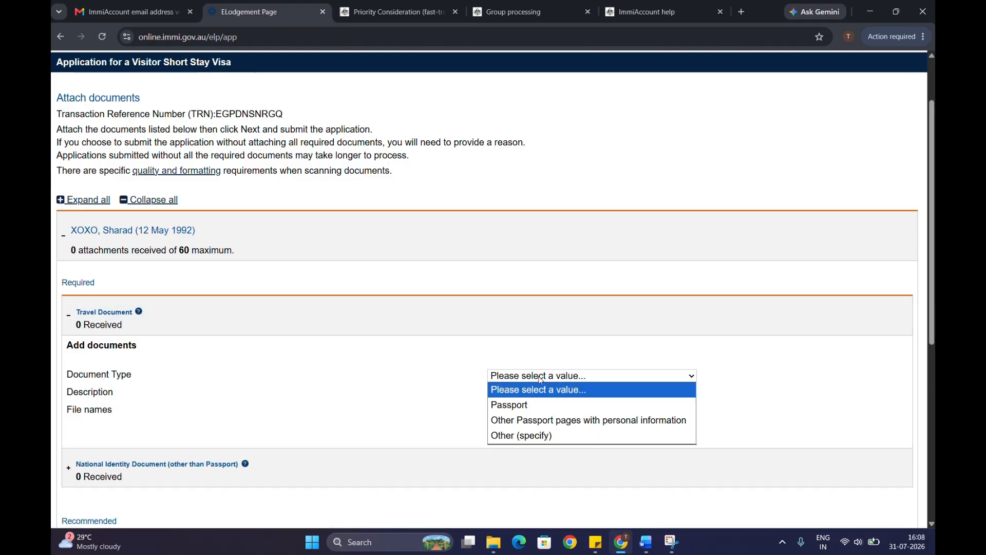
pyautogui.click(532, 406)
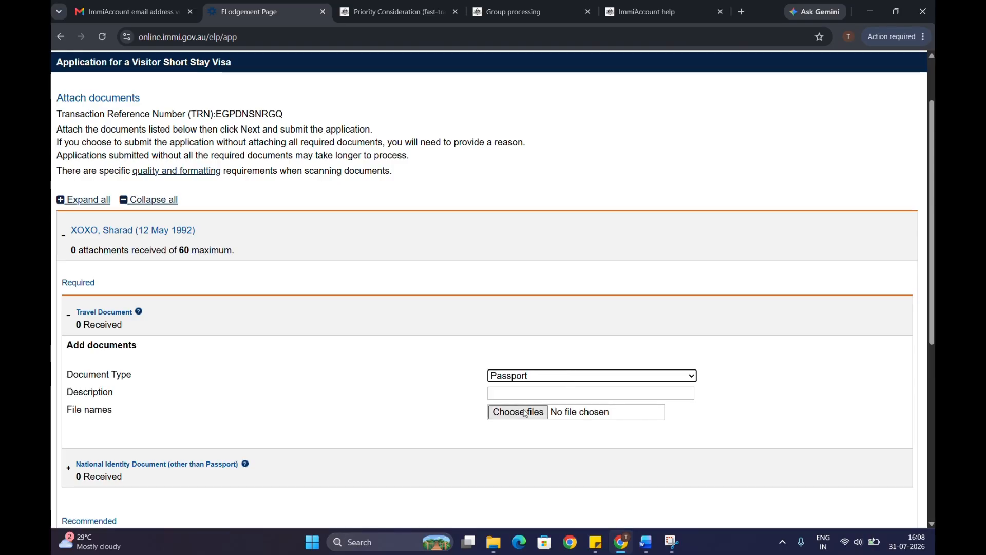
pyautogui.click(517, 412)
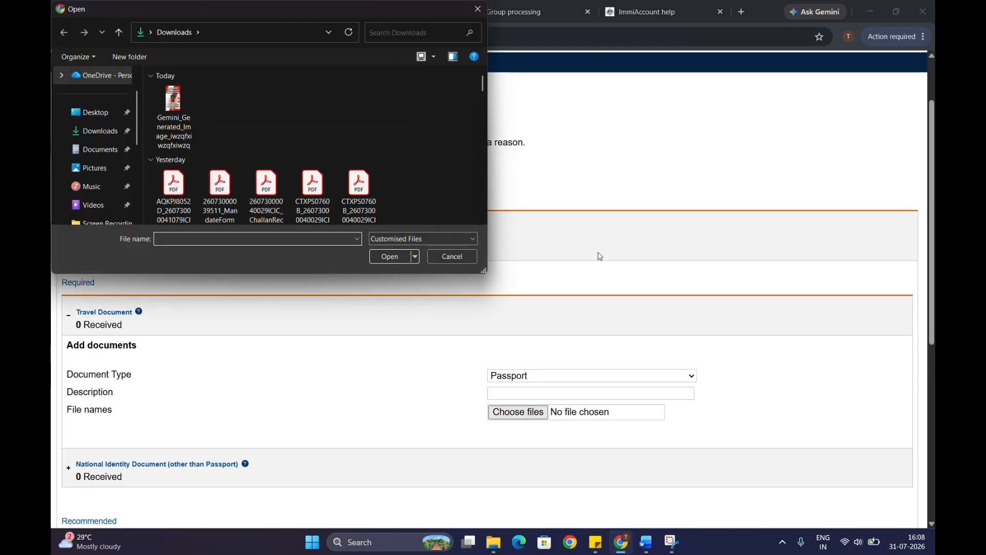
pyautogui.click(97, 114)
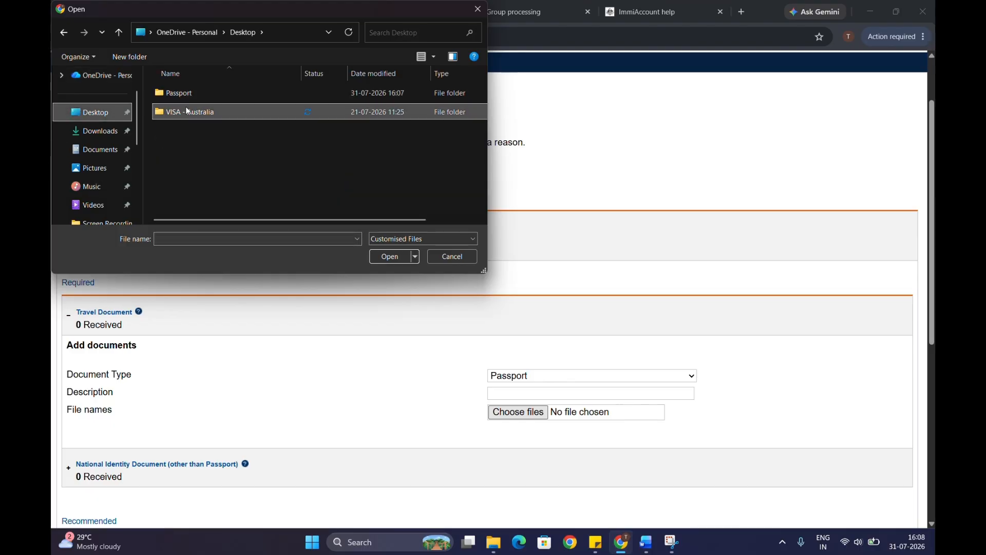
pyautogui.doubleClick(186, 110)
pyautogui.scroll(-1, 191, 159)
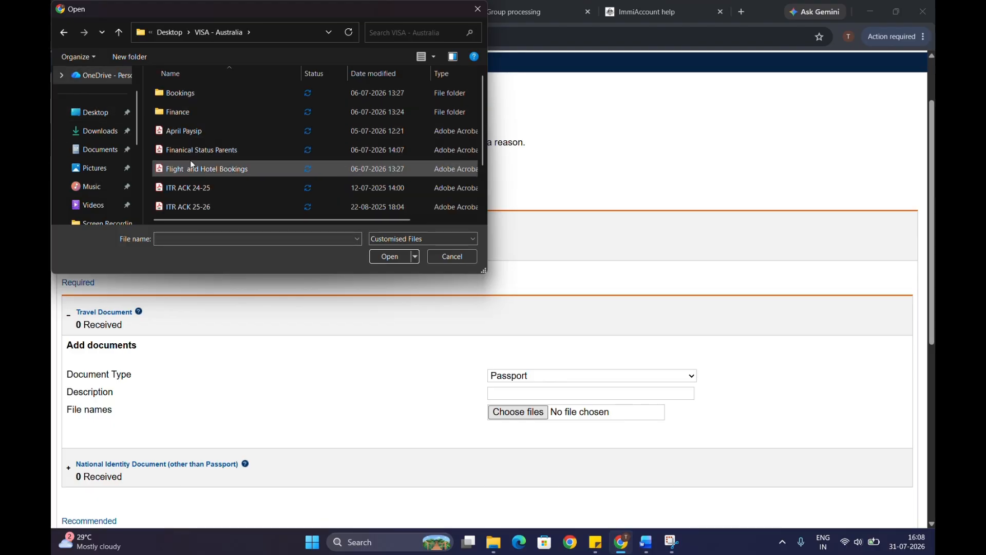
pyautogui.scroll(-1, 190, 170)
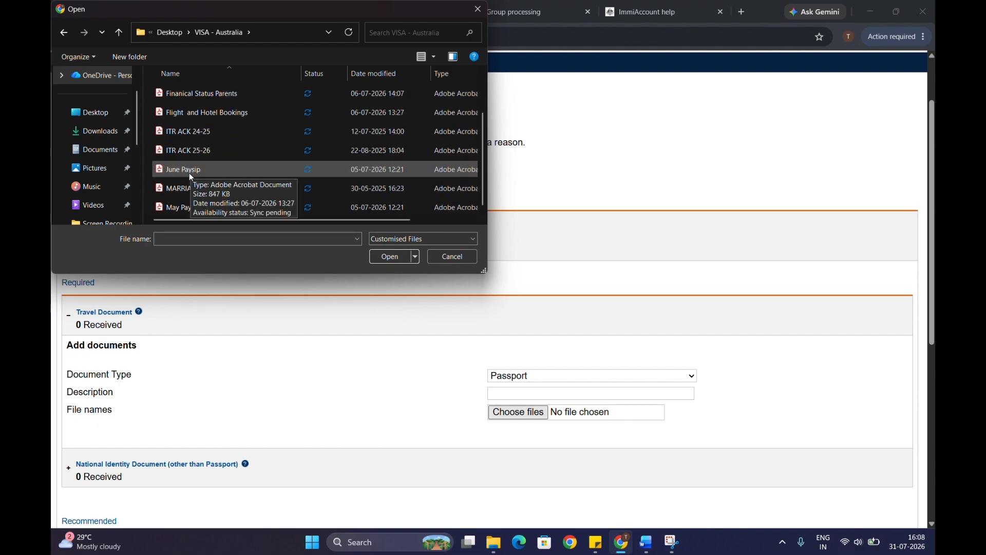
pyautogui.doubleClick(183, 184)
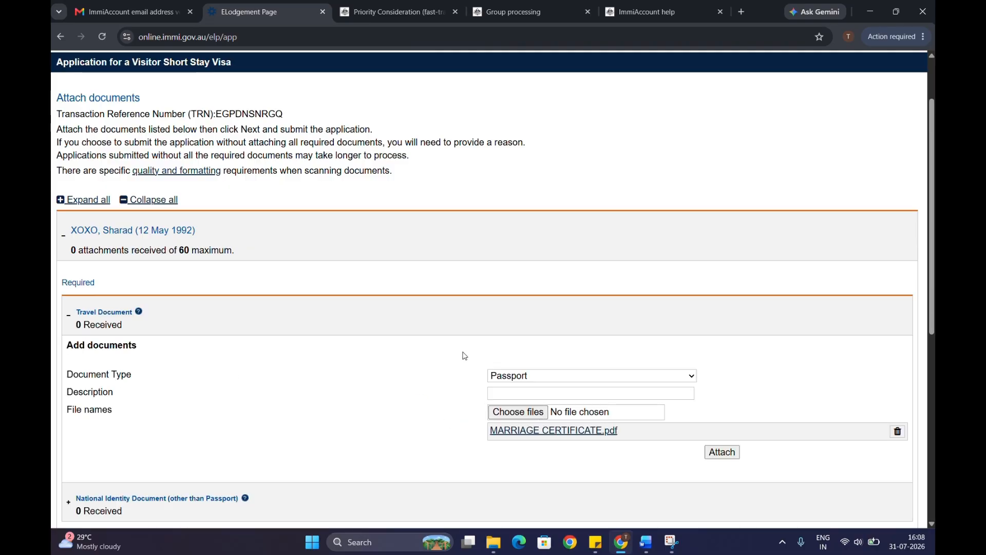
pyautogui.click(501, 375)
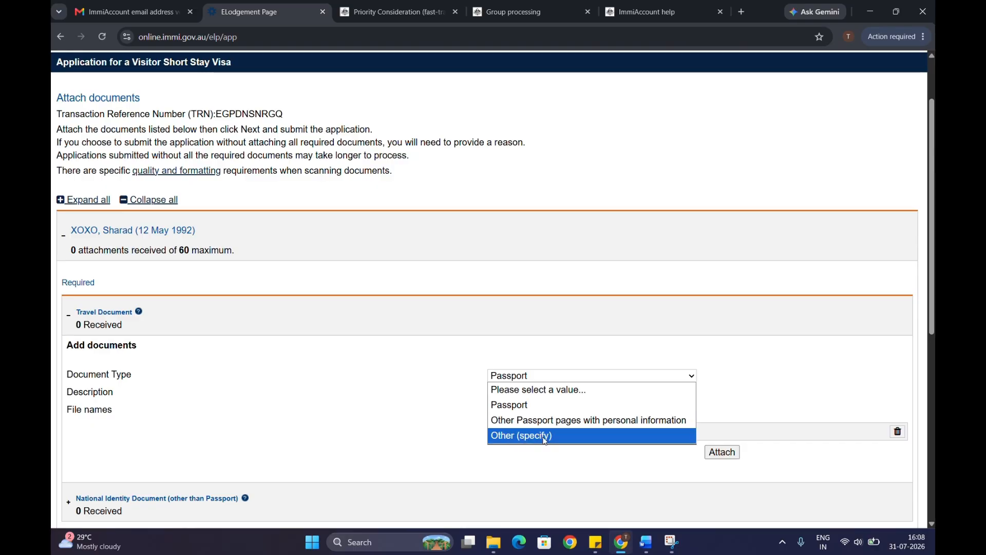
pyautogui.click(402, 448)
pyautogui.scroll(-2, 400, 448)
pyautogui.scroll(-1, 400, 449)
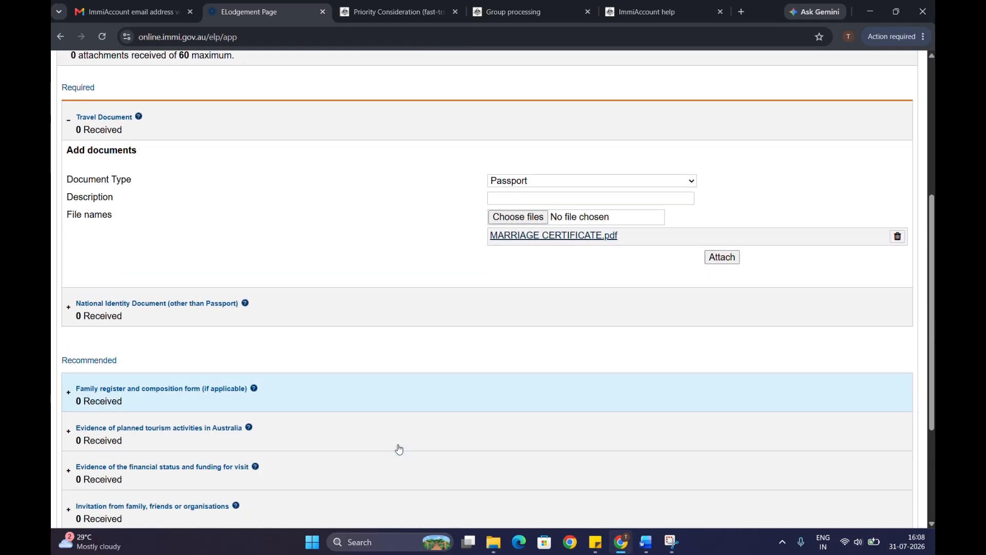
# Expand the National Identity Document section and select the April Paysip file for it
pyautogui.click(70, 308)
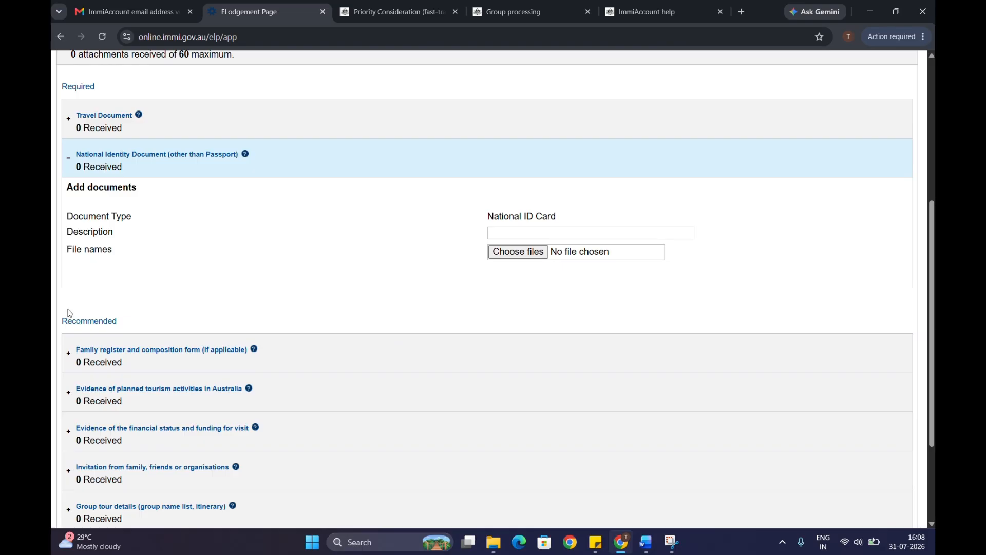
pyautogui.click(514, 253)
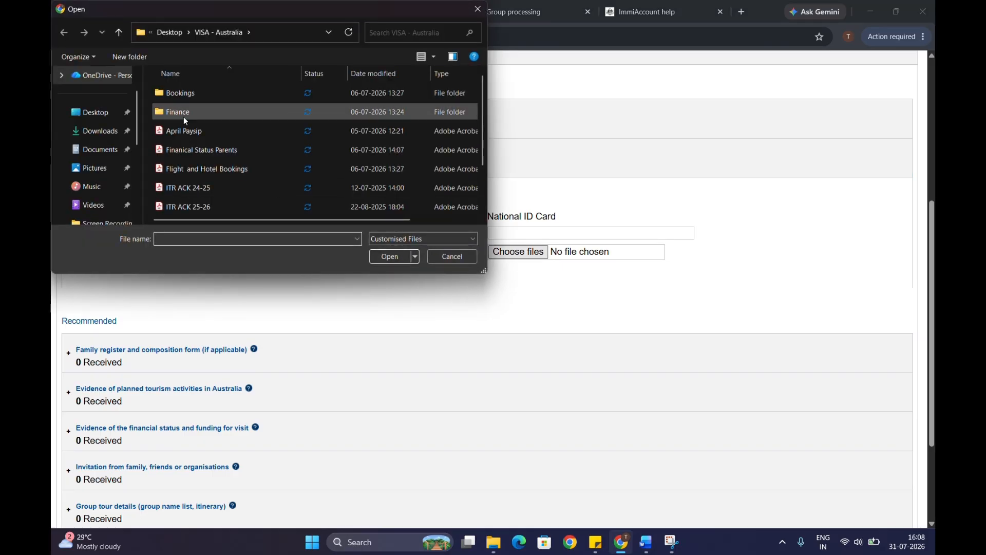
pyautogui.click(188, 131)
pyautogui.doubleClick(188, 131)
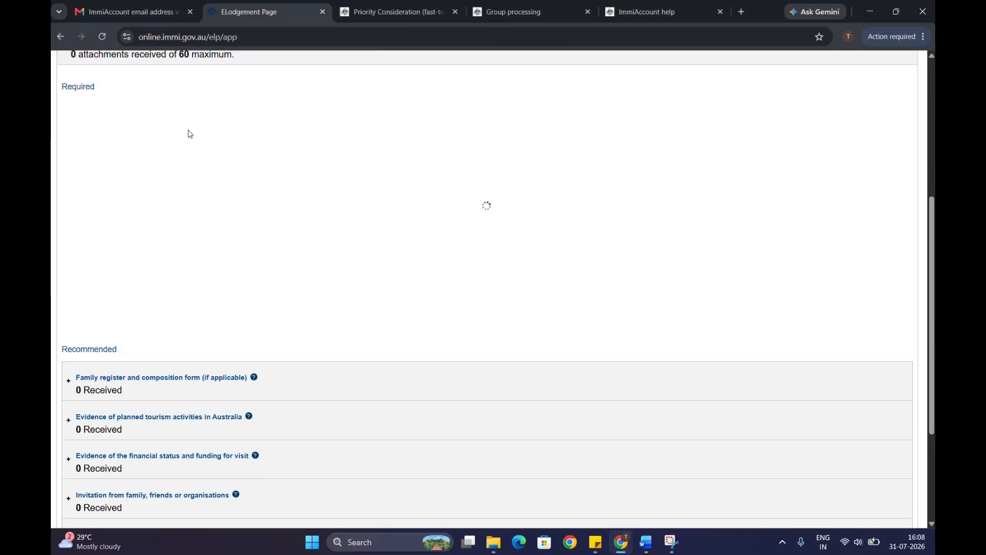
# Under Evidence of the financial status and funding for visit, attach April Paysip.pdf as a Payslip described as April Payslip
pyautogui.scroll(-3, 181, 312)
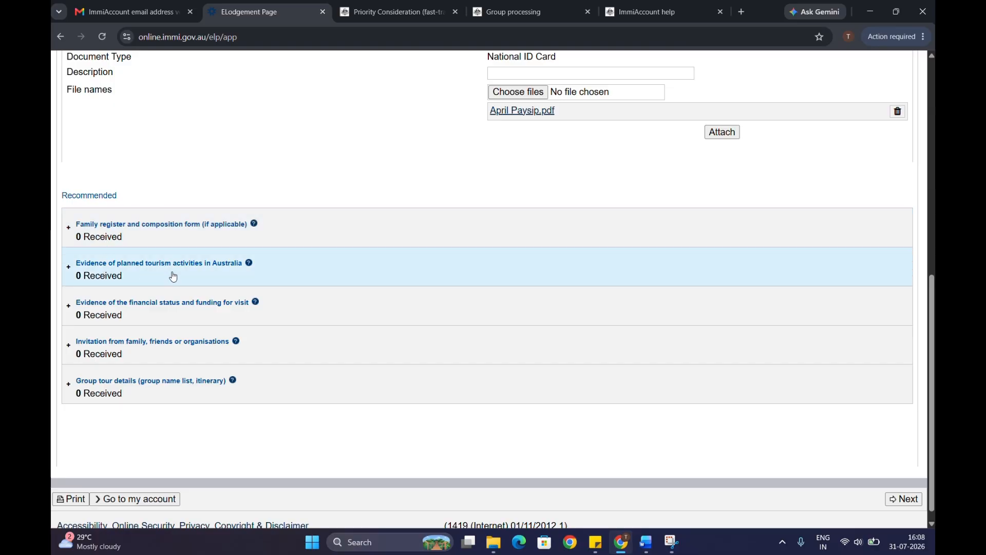
pyautogui.click(200, 308)
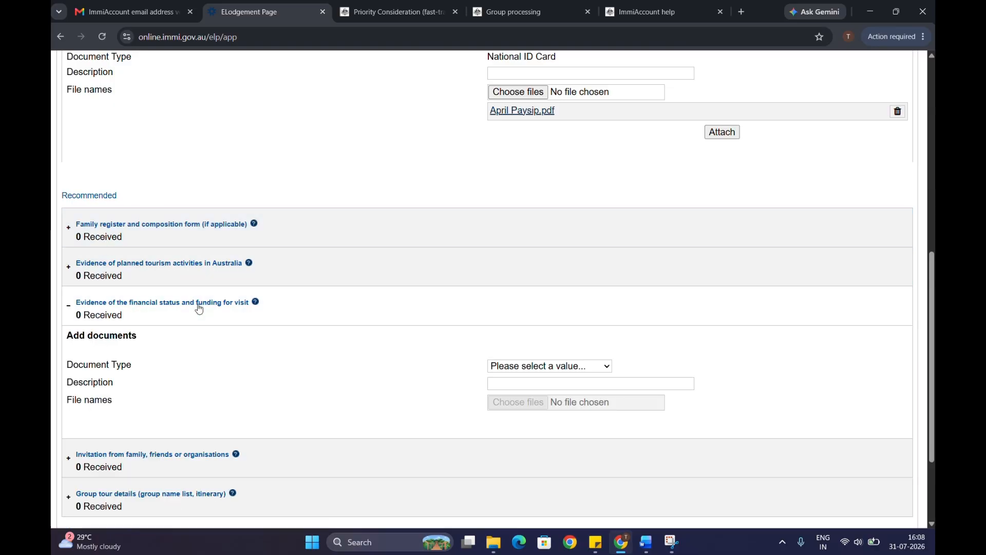
pyautogui.click(511, 367)
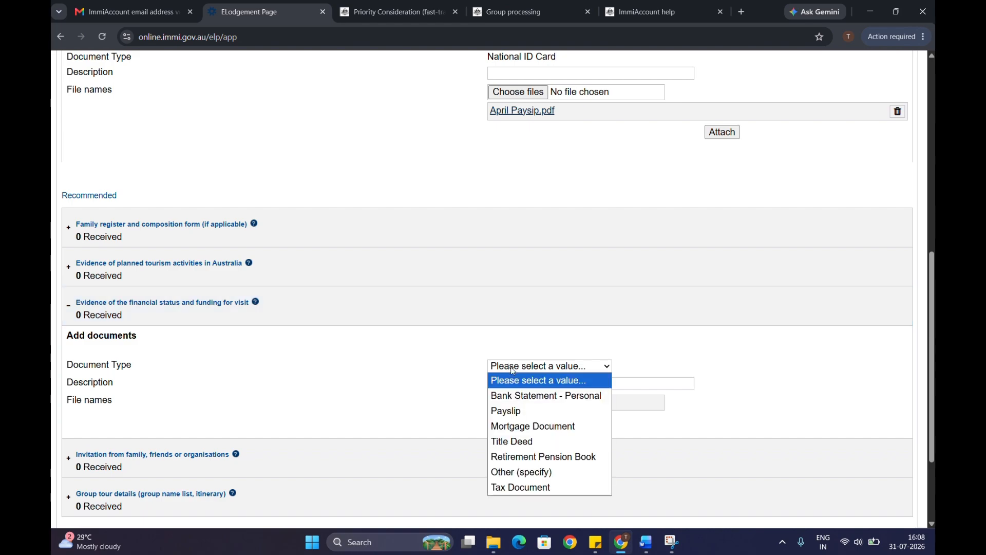
pyautogui.click(517, 400)
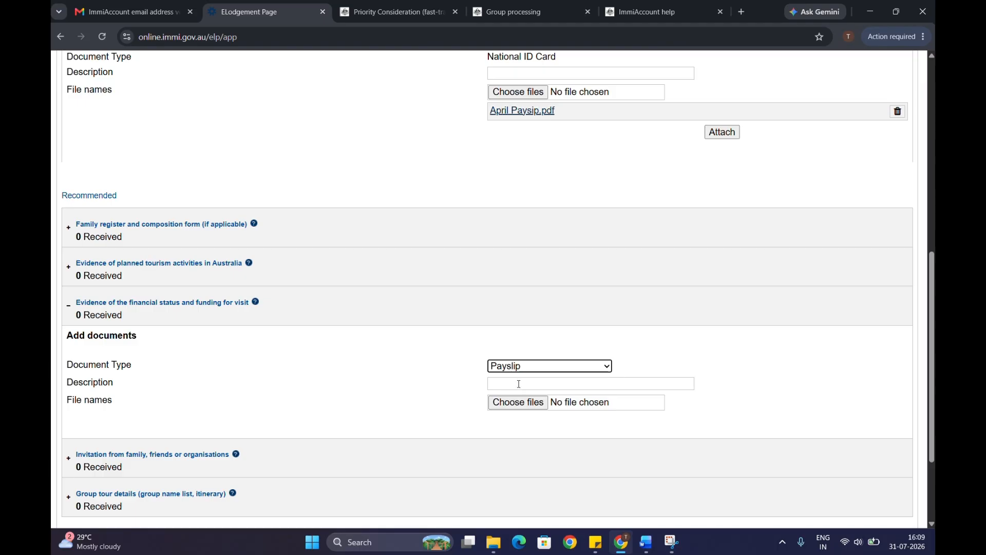
pyautogui.click(519, 383)
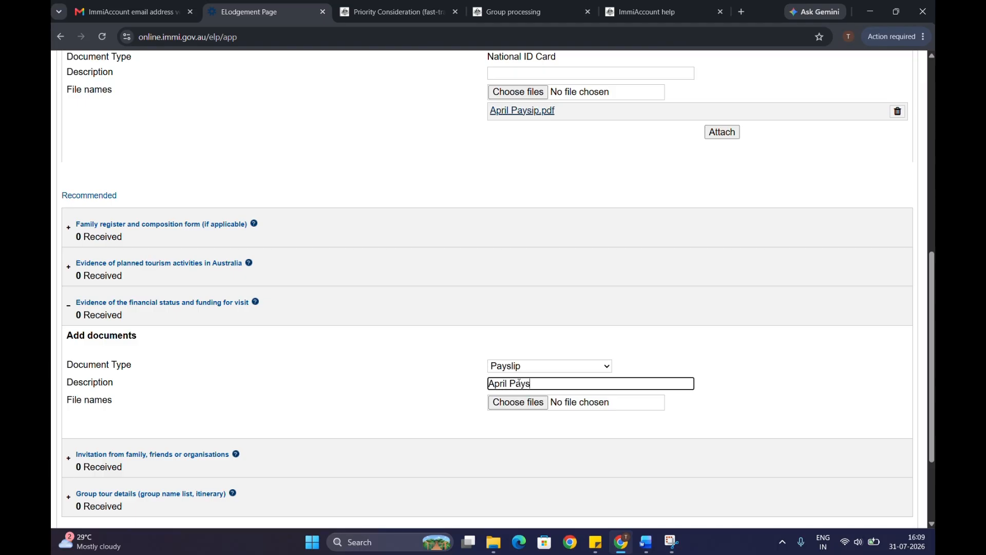
pyautogui.click(518, 402)
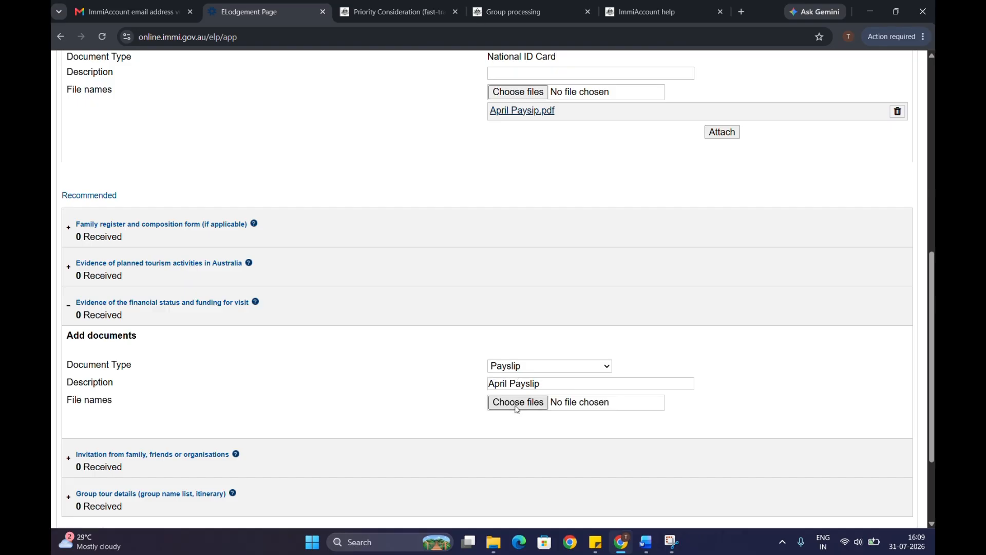
pyautogui.click(205, 132)
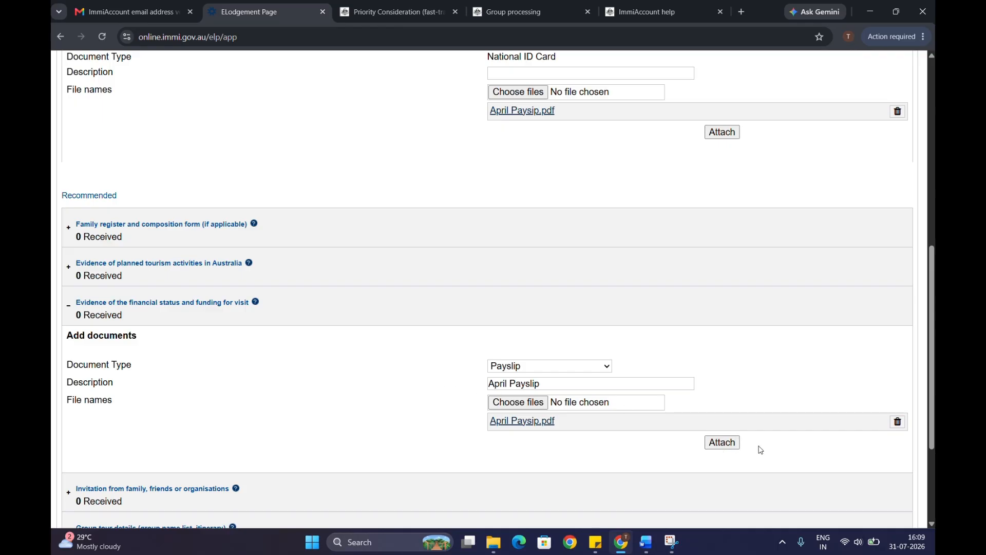
pyautogui.click(722, 443)
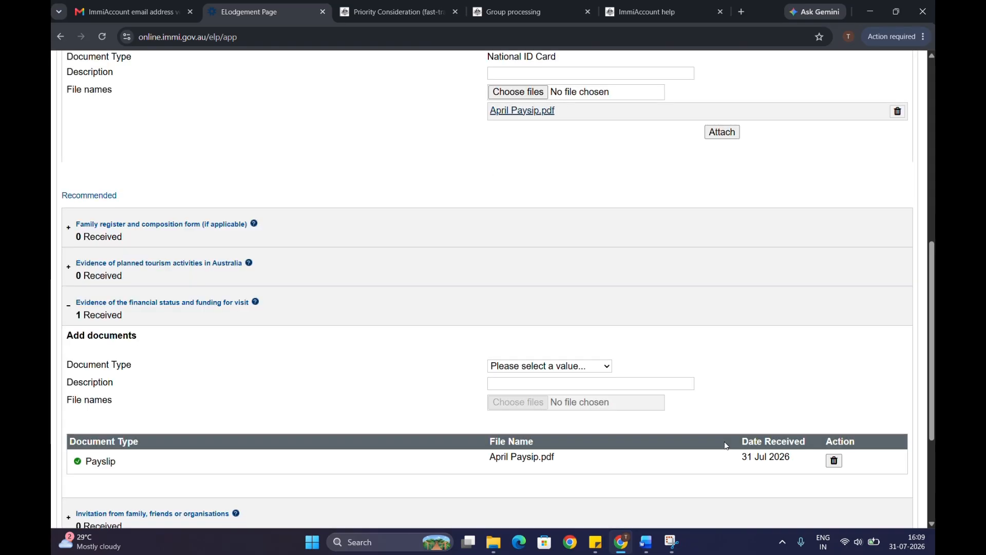
# Attach May Paysip.pdf as a second Payslip described as May Payslip in the same financial evidence section
pyautogui.scroll(3, 386, 351)
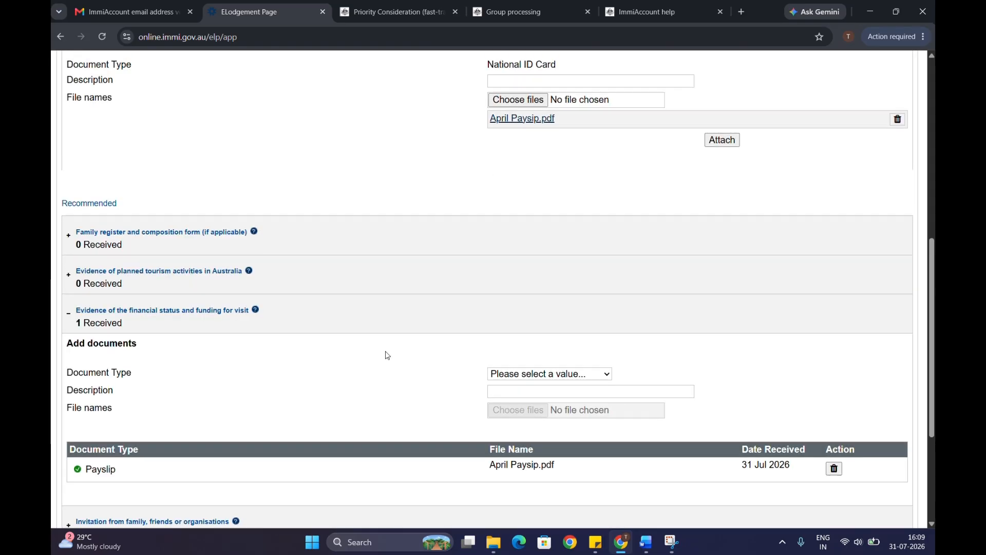
pyautogui.scroll(-2, 386, 351)
pyautogui.scroll(-5, 385, 352)
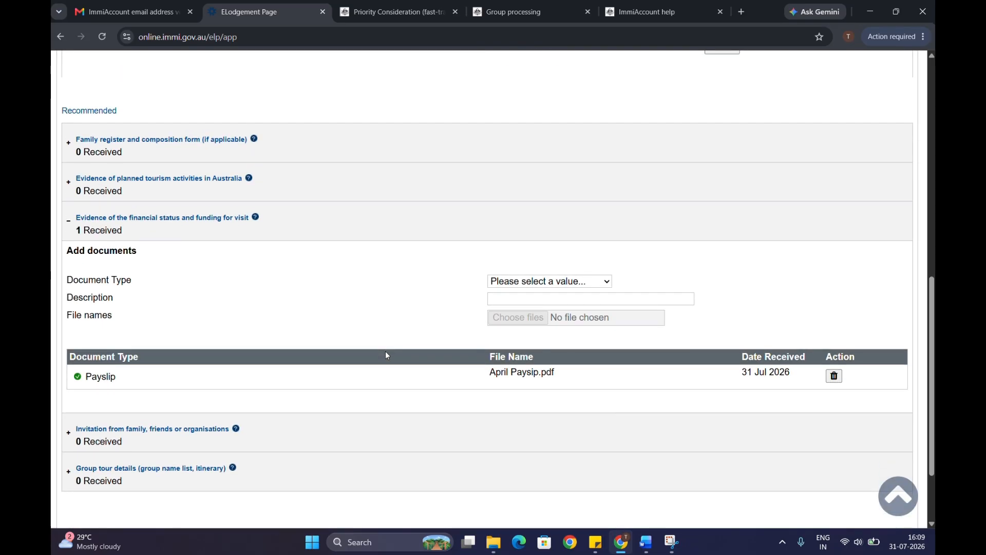
pyautogui.click(492, 212)
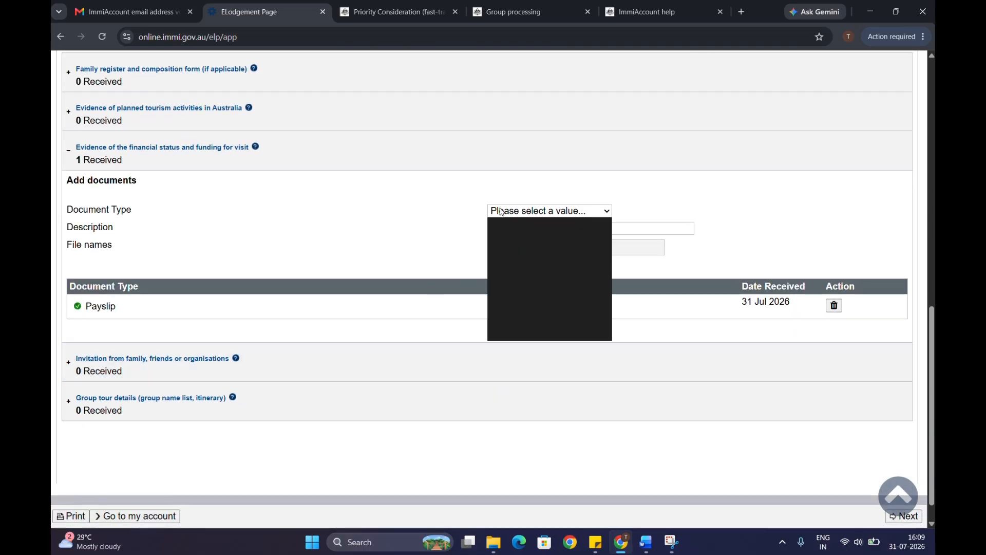
pyautogui.click(519, 257)
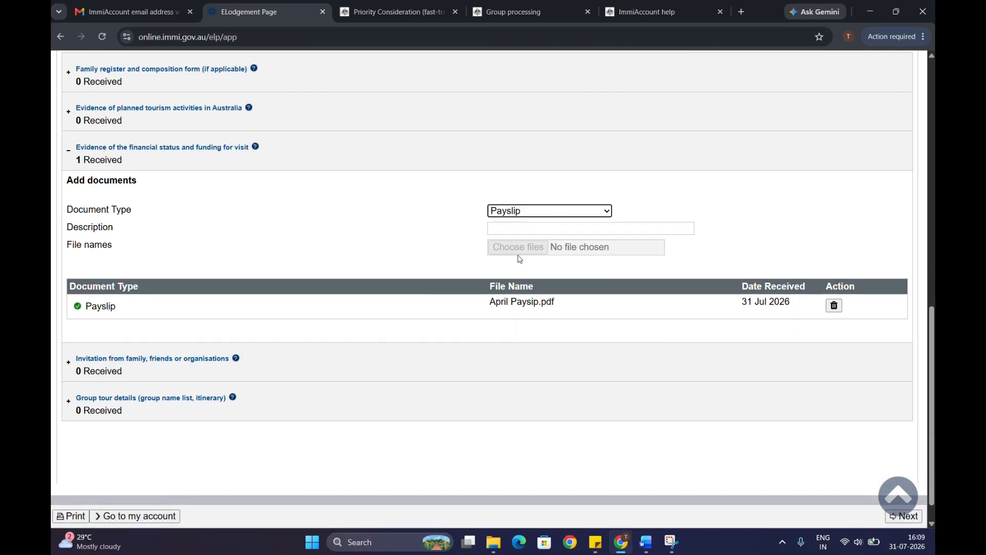
pyautogui.click(523, 230)
pyautogui.write('May')
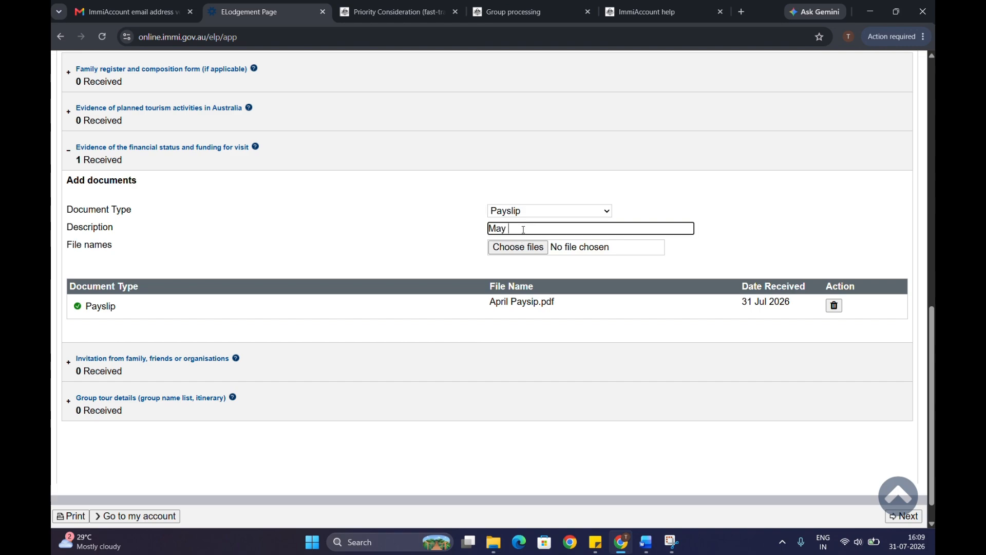
pyautogui.write(' Payslip')
pyautogui.click(519, 248)
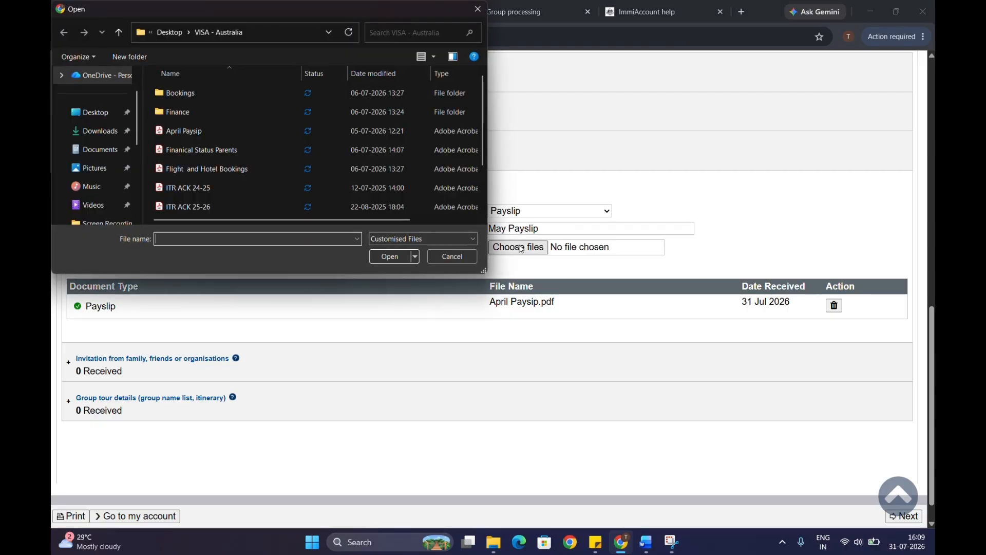
pyautogui.scroll(-1, 240, 187)
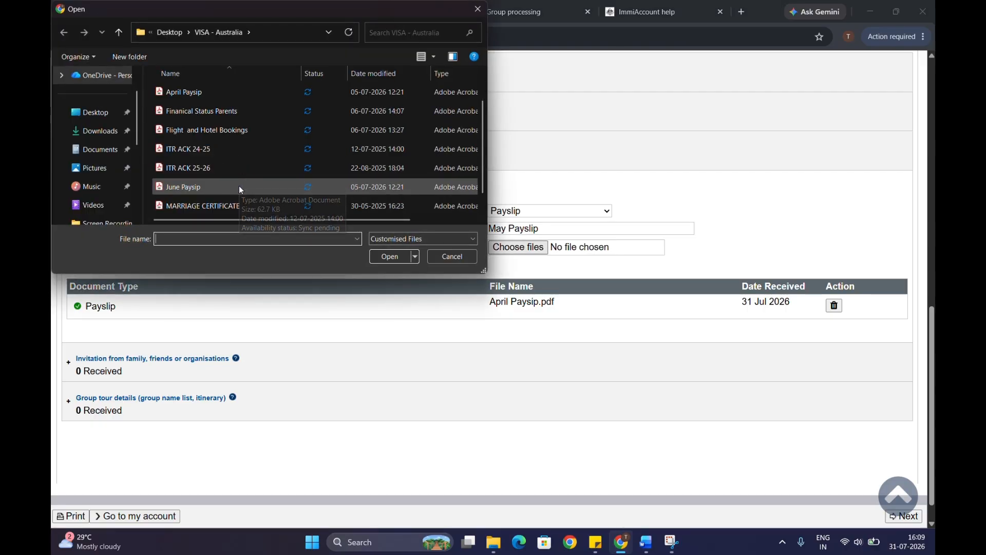
pyautogui.scroll(-1, 211, 184)
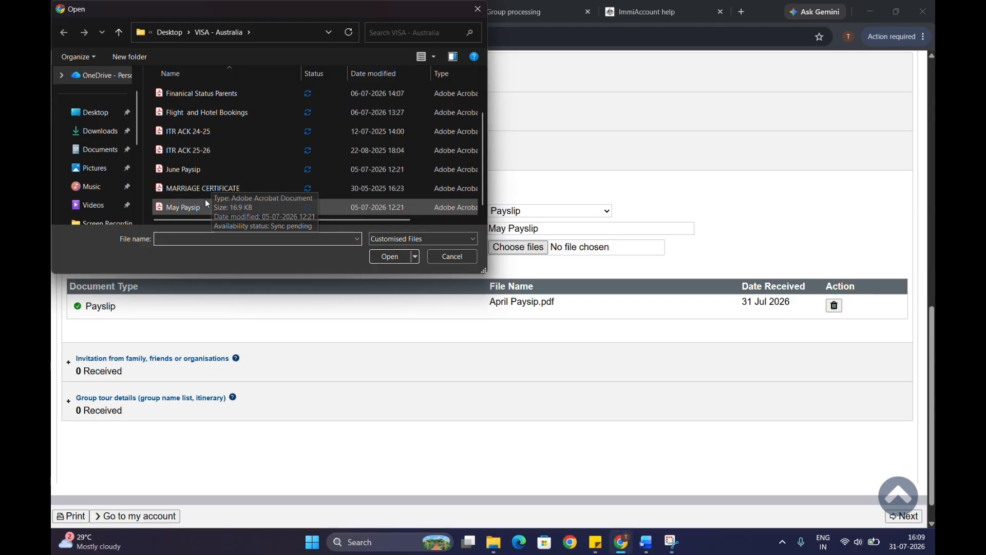
pyautogui.doubleClick(207, 203)
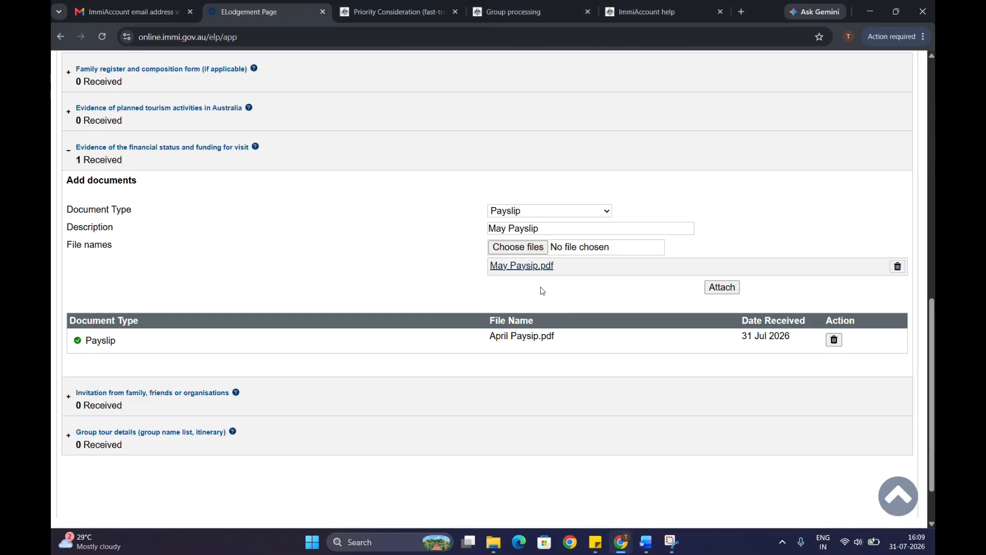
pyautogui.click(719, 288)
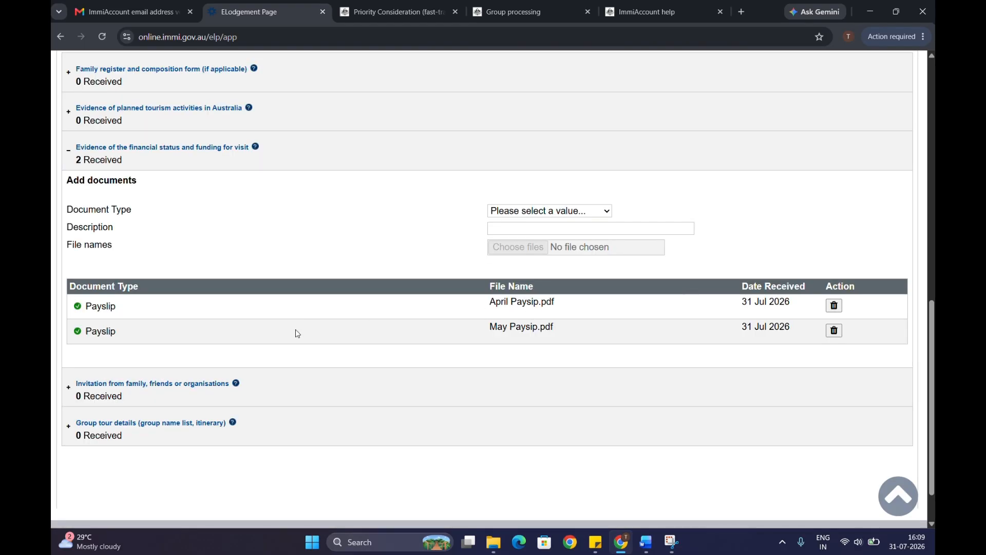
# Under Group tour details, attach the Book1 file from VISA - Australia as a Group tour participant list
pyautogui.click(159, 393)
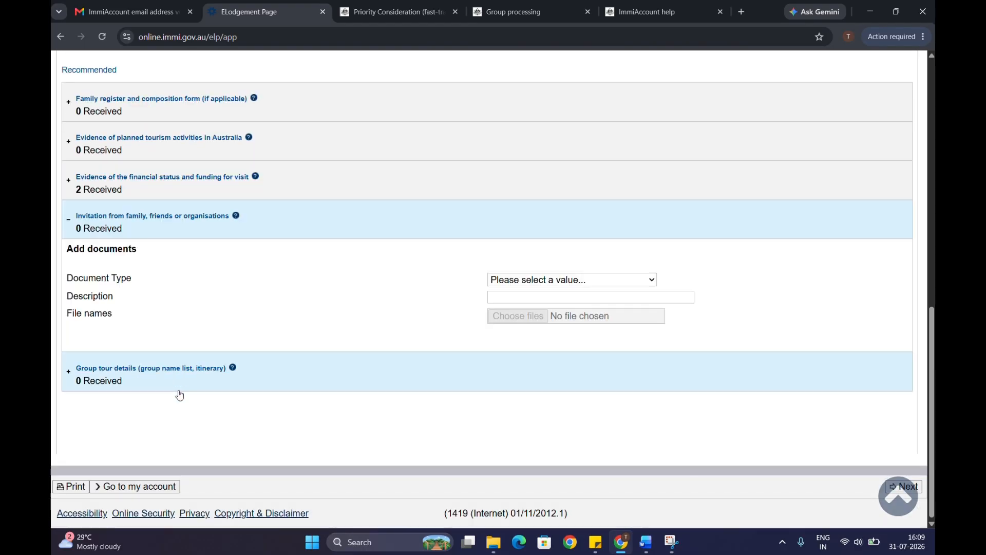
pyautogui.click(67, 218)
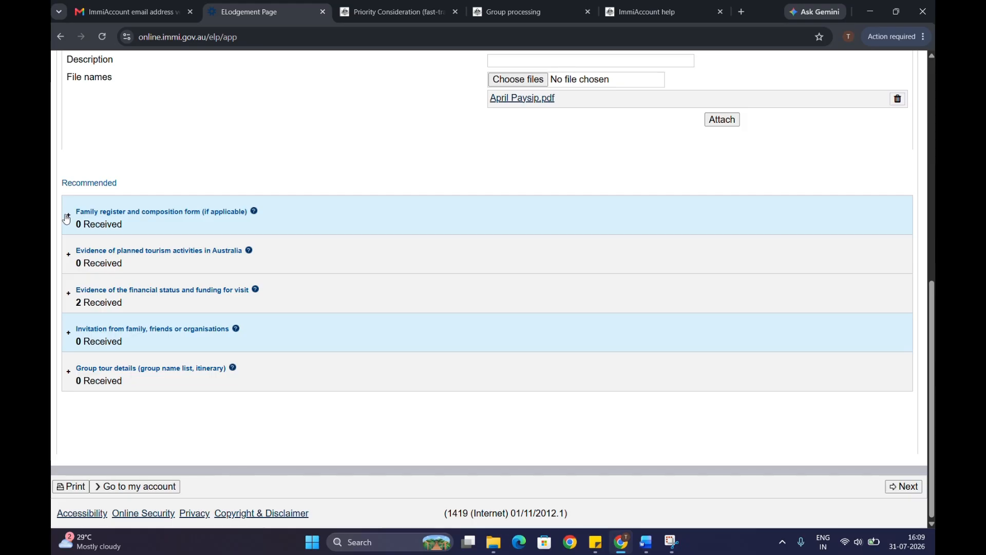
pyautogui.click(142, 387)
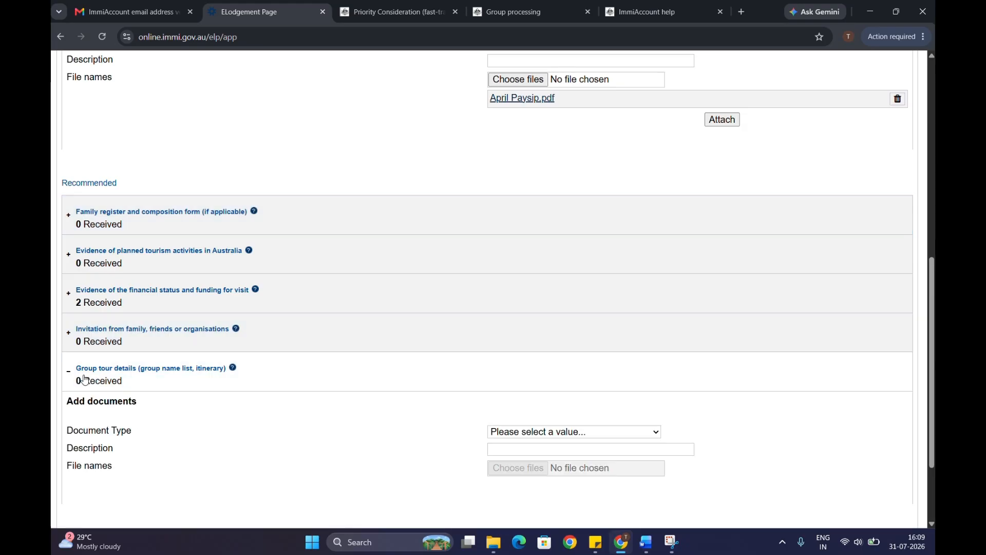
pyautogui.click(527, 434)
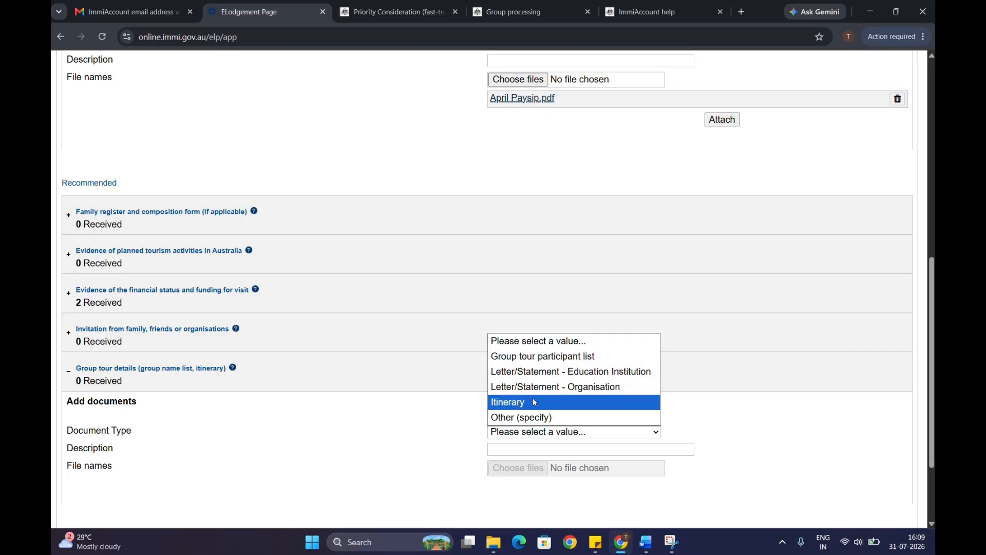
pyautogui.click(534, 356)
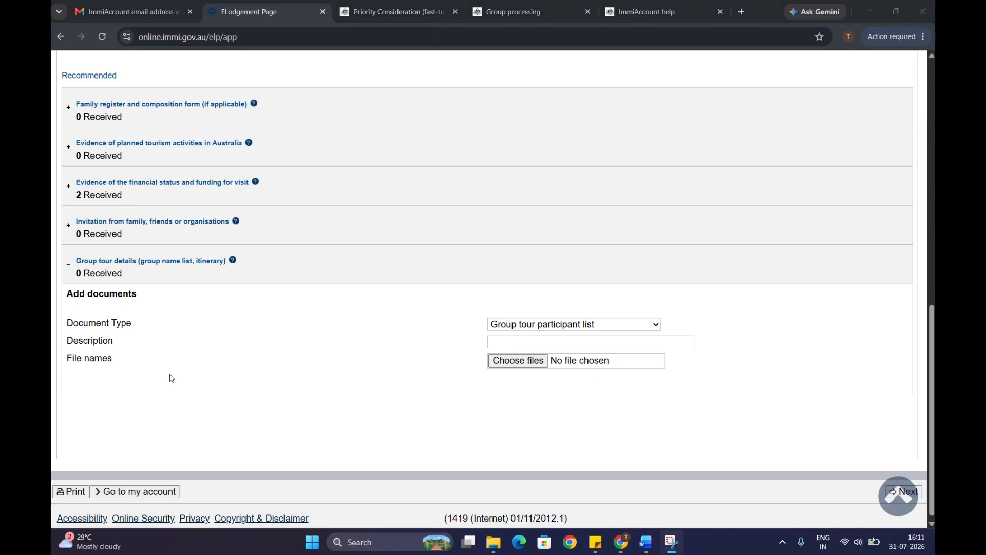
pyautogui.click(505, 365)
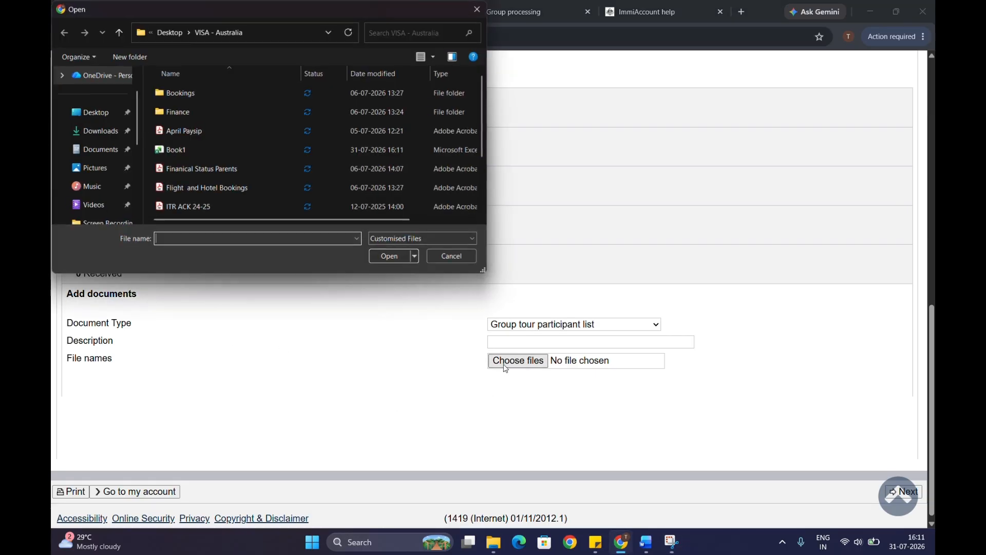
pyautogui.click(184, 153)
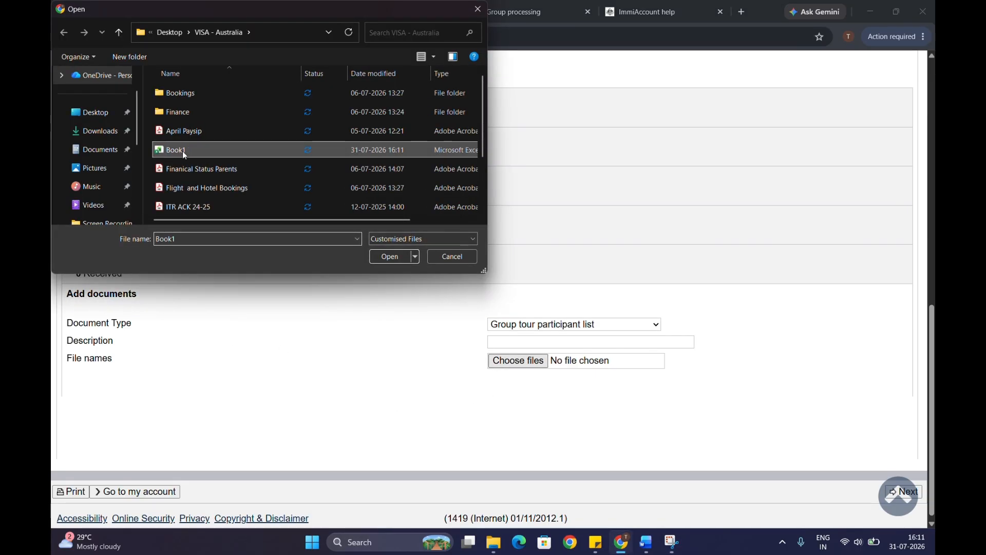
pyautogui.doubleClick(184, 150)
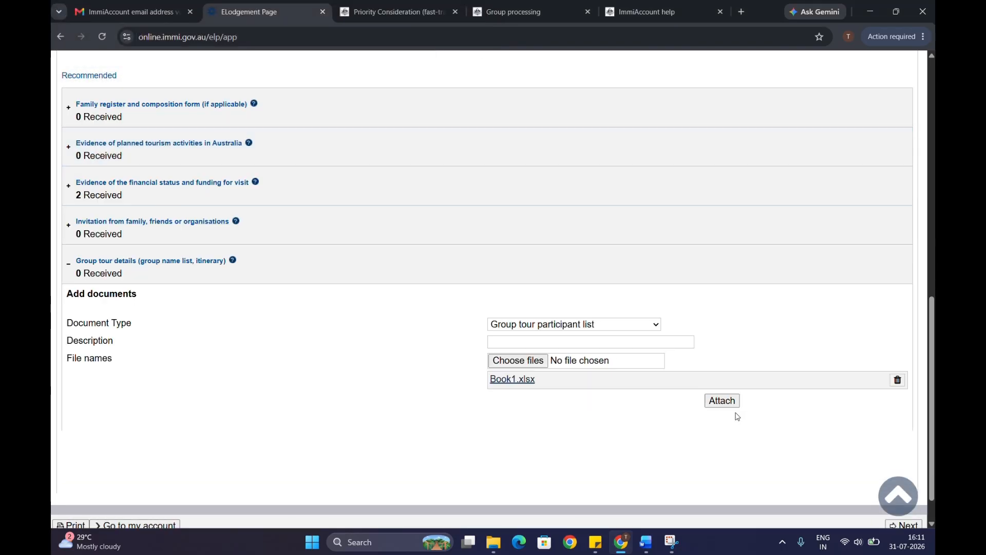
# Open the Book1 spreadsheet from the VISA - Australia folder and review its name and passport number table
pyautogui.click(724, 402)
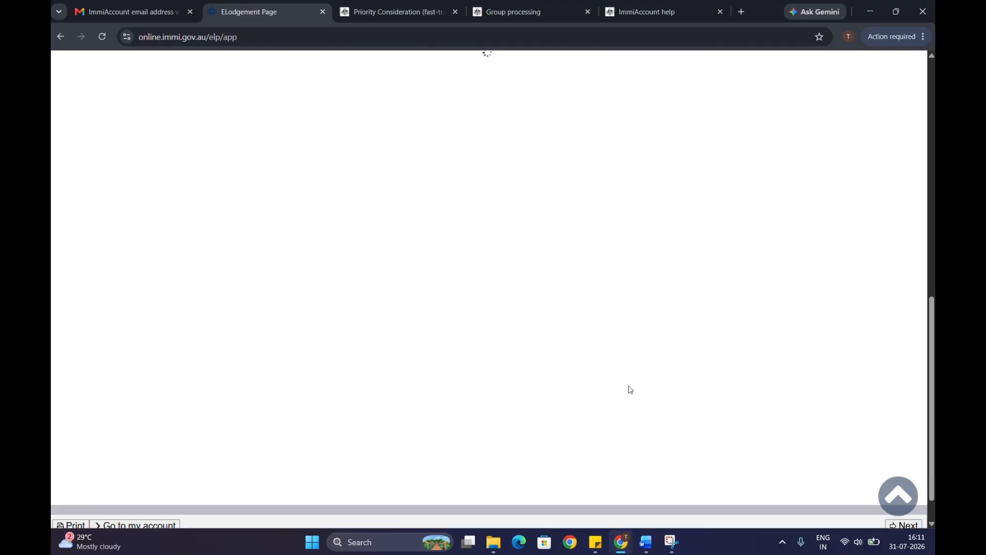
pyautogui.hotkey('alt', 'Tab')
pyautogui.hotkey('alt', 'Tab')
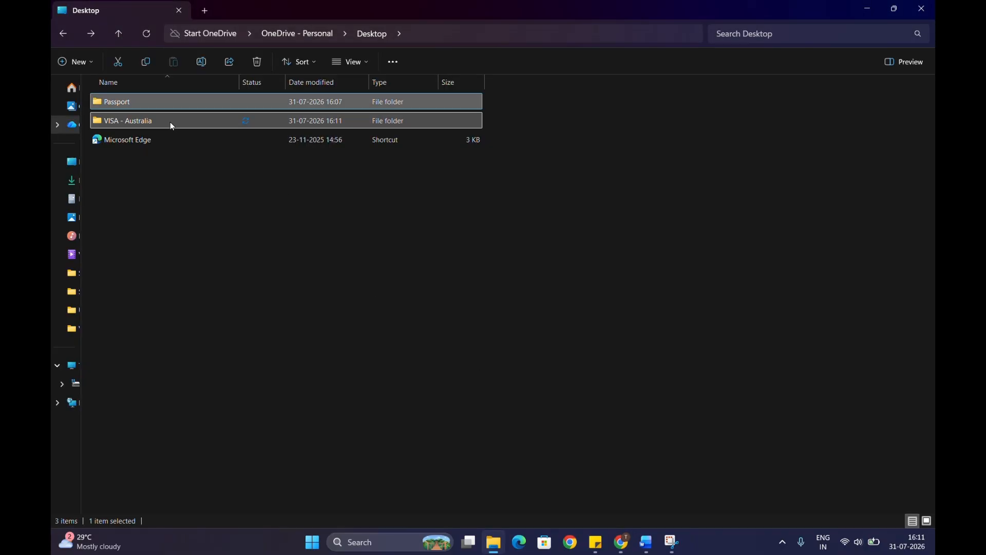
pyautogui.doubleClick(140, 158)
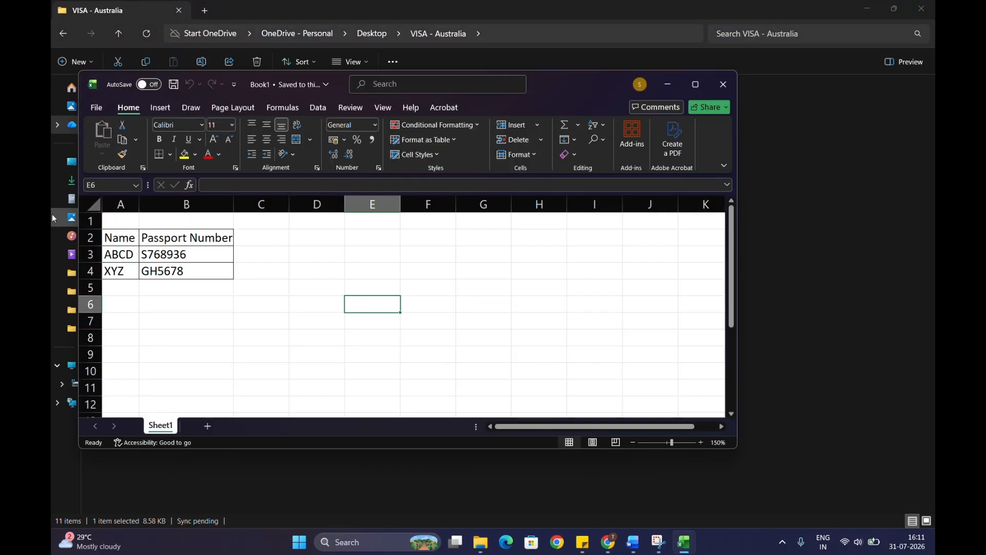
pyautogui.click(122, 240)
pyautogui.moveTo(191, 237); pyautogui.dragTo(313, 310)
pyautogui.click(313, 309)
pyautogui.hotkey('alt', 'Tab')
pyautogui.press('Tab')
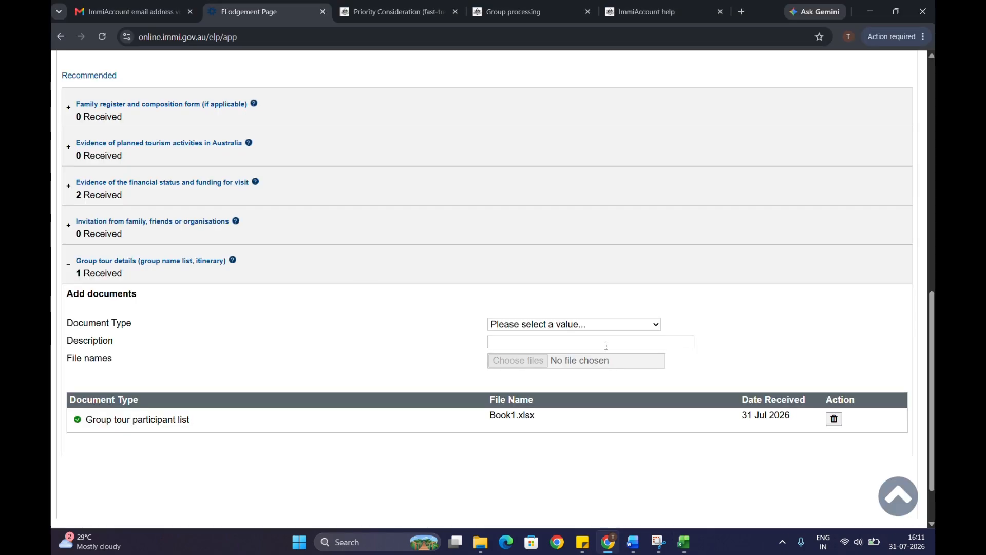
# Review all attached document sections and continue to the submission page
pyautogui.scroll(6, 605, 350)
pyautogui.scroll(3, 605, 350)
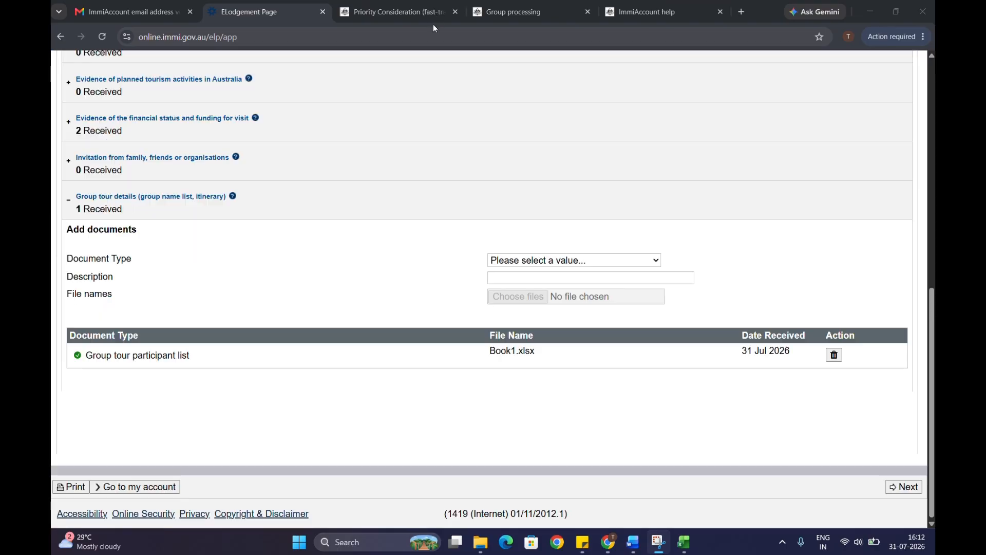
pyautogui.scroll(8, 359, 207)
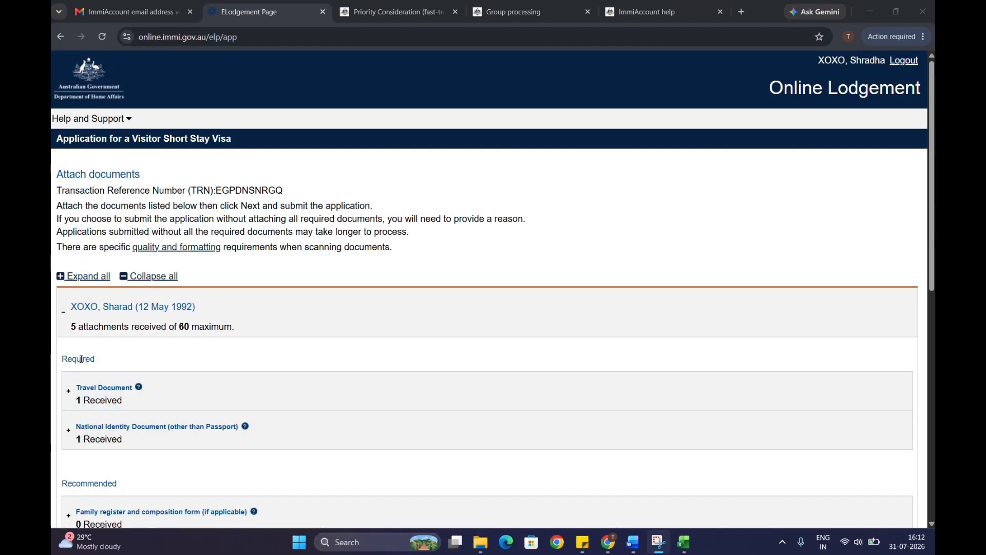
pyautogui.scroll(-7, 81, 358)
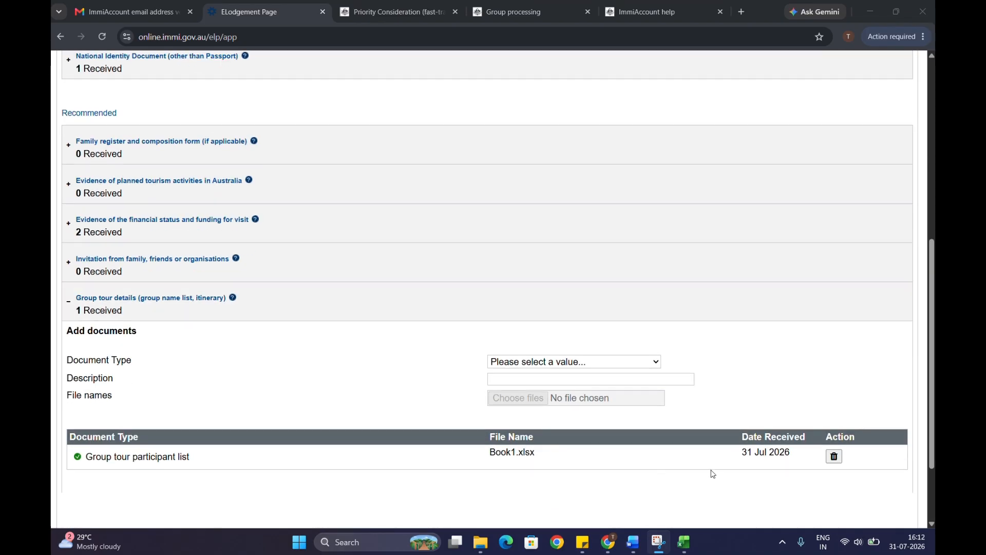
pyautogui.scroll(-2, 830, 469)
pyautogui.click(899, 488)
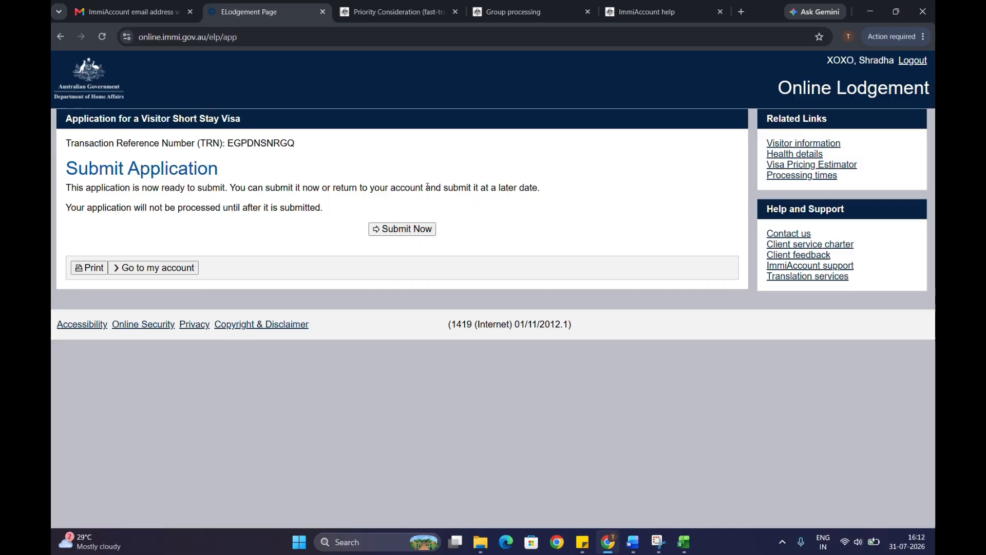
# Submit the application now and confirm it in the list of applications to be submitted
pyautogui.click(430, 21)
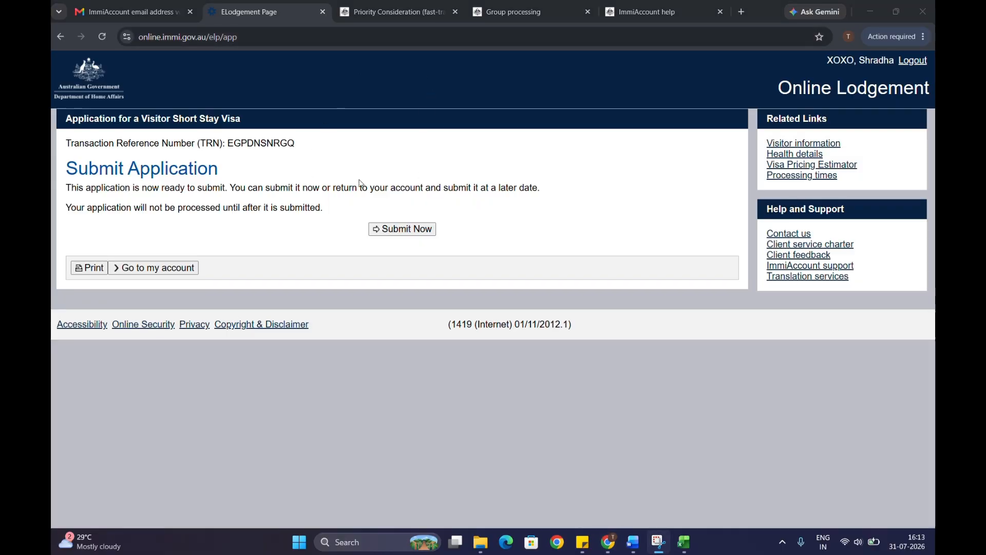
pyautogui.moveTo(159, 188); pyautogui.dragTo(558, 186)
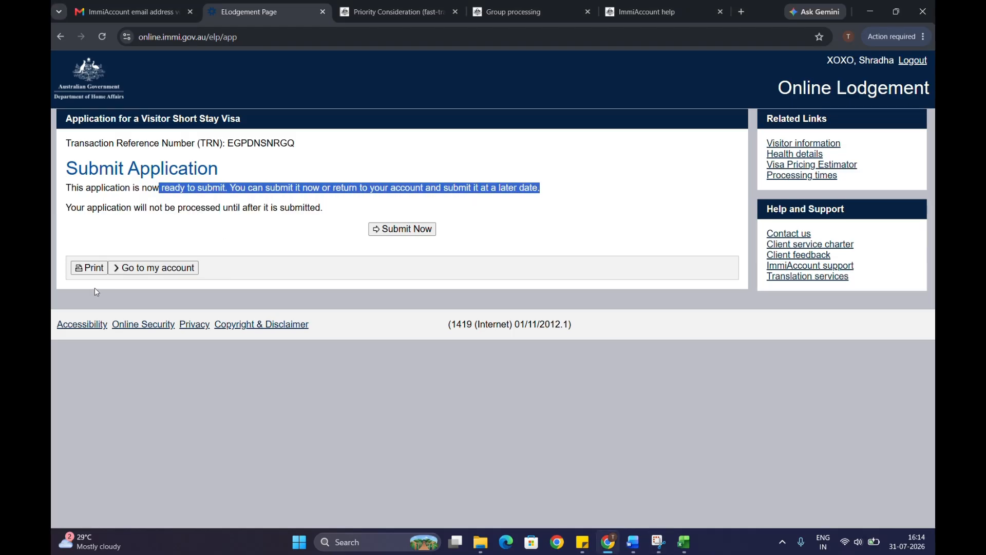
pyautogui.click(162, 266)
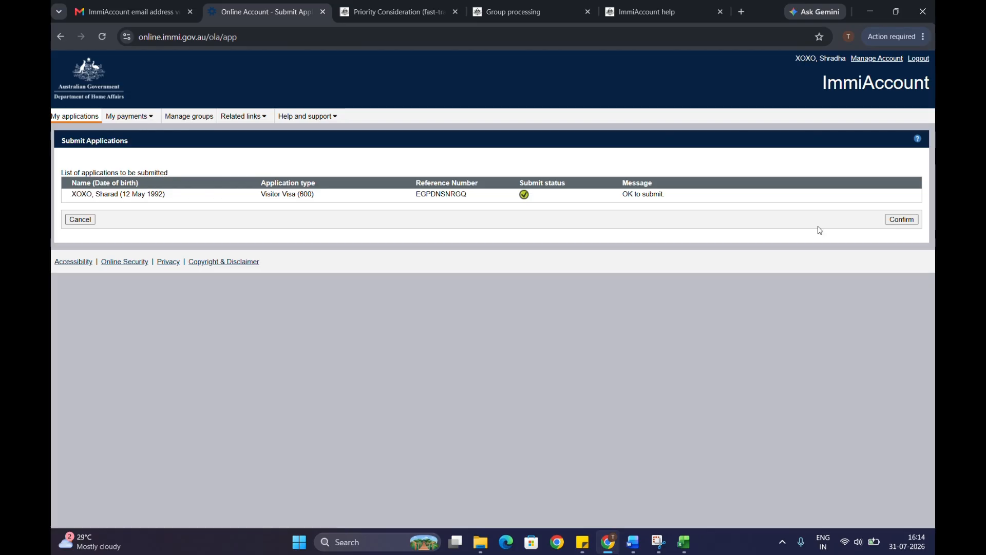
pyautogui.click(903, 221)
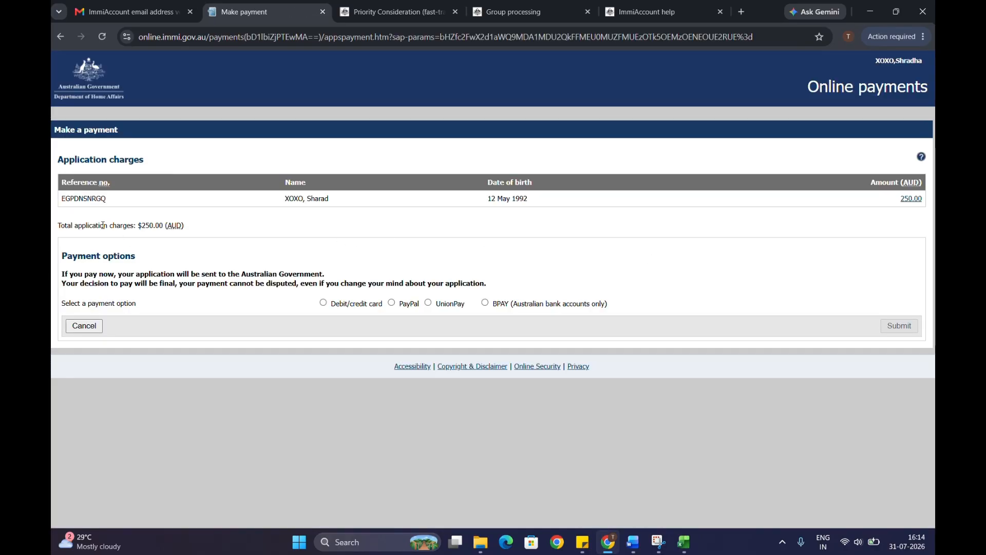
# Choose Debit/credit card as the payment option for the application charges
pyautogui.moveTo(59, 225); pyautogui.dragTo(189, 228)
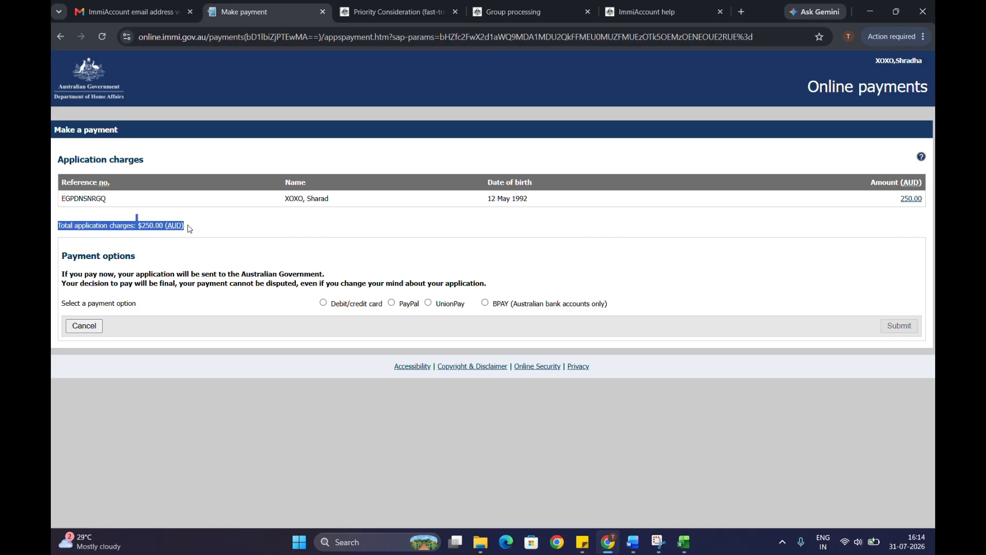
pyautogui.click(186, 281)
pyautogui.moveTo(60, 275); pyautogui.dragTo(335, 270)
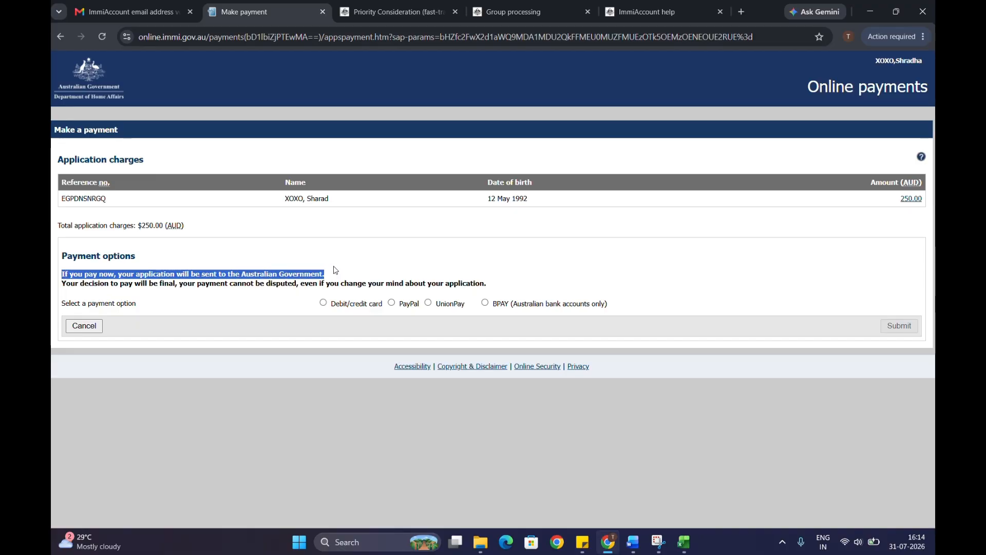
pyautogui.click(323, 303)
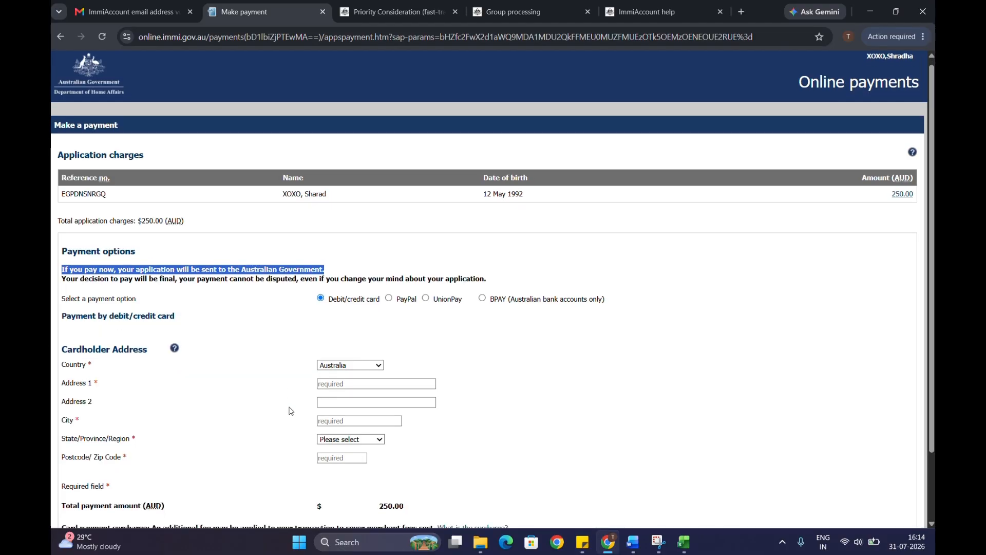
# Enter the cardholder's street address and Bengaluru as the city in the cardholder address
pyautogui.scroll(-2, 287, 408)
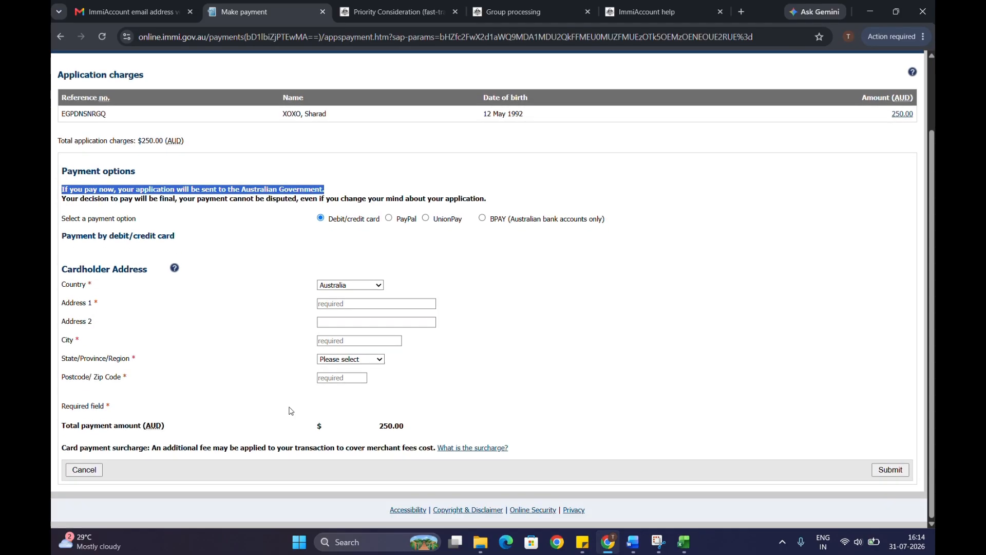
pyautogui.click(360, 307)
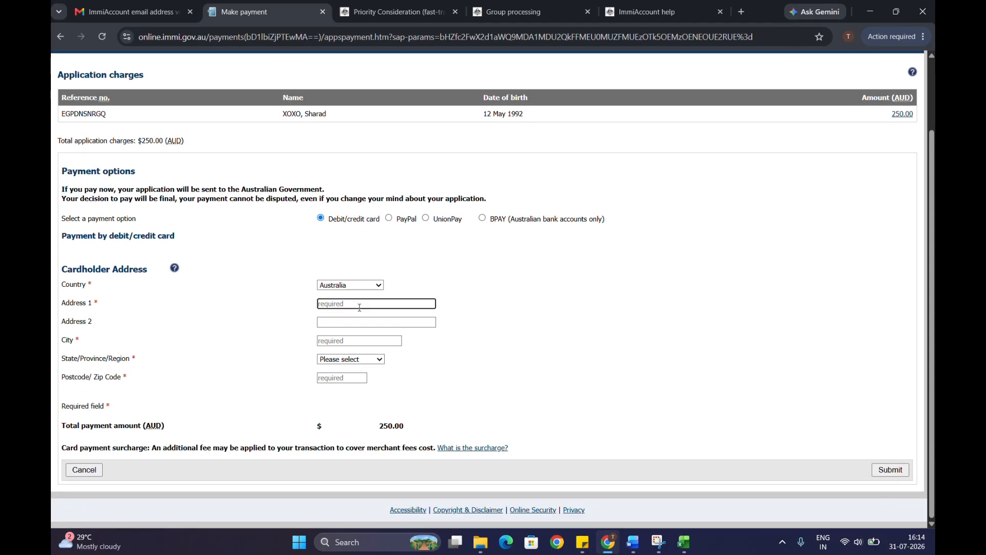
pyautogui.write('L')
pyautogui.press('Tab')
pyautogui.press('Tab')
pyautogui.write('Benga')
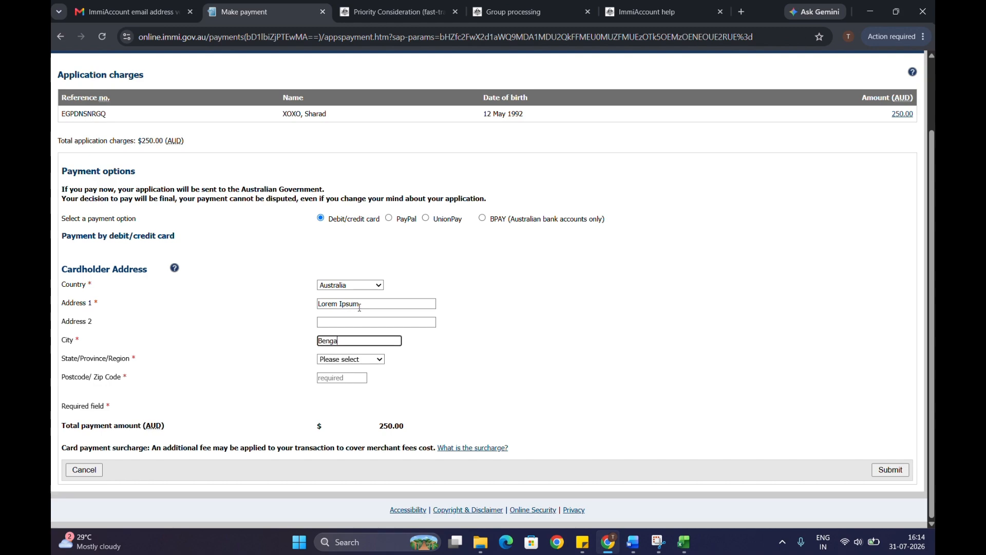
pyautogui.write('luru')
pyautogui.press('Tab')
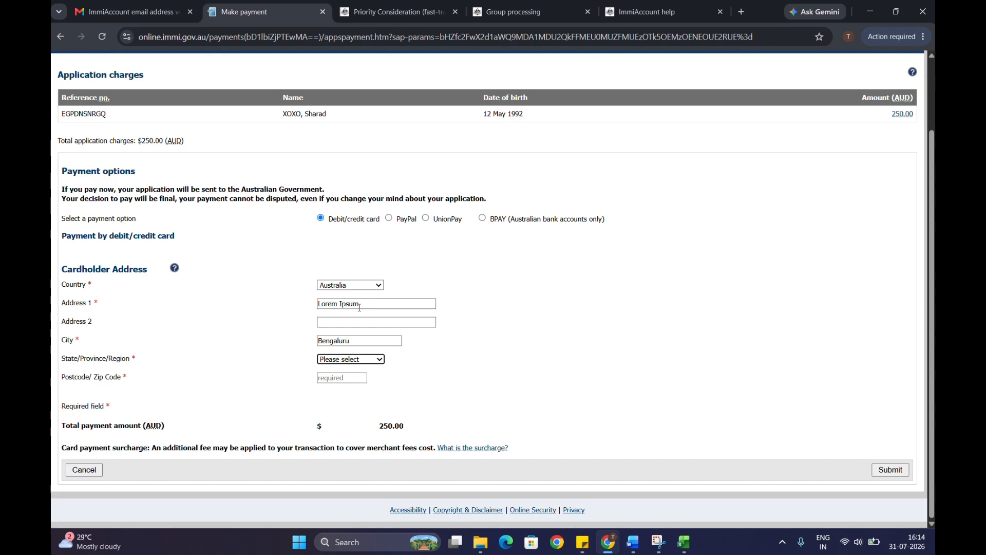
# Set the cardholder country to India, the state to Karnataka, and enter the postcode
pyautogui.click(359, 360)
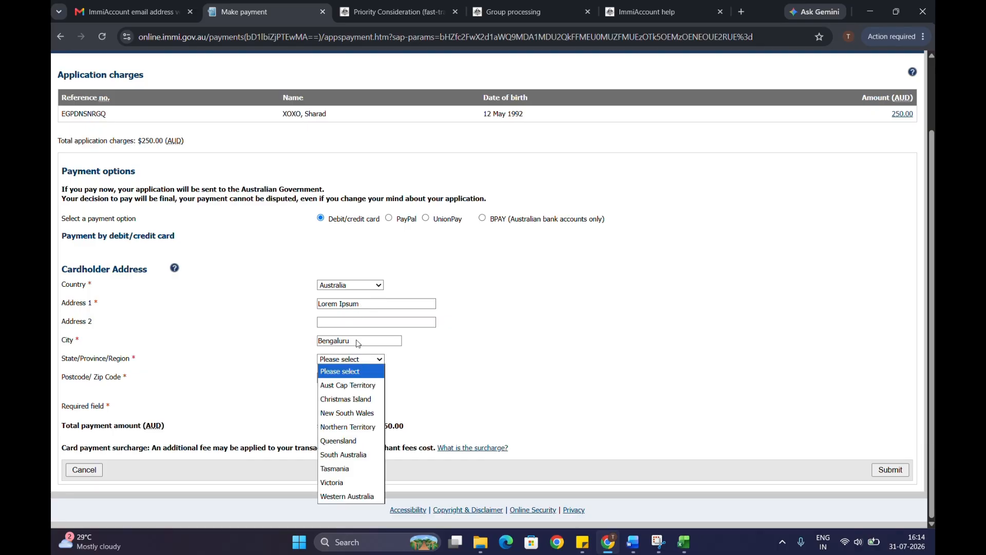
pyautogui.click(355, 285)
pyautogui.press('n')
pyautogui.press('Return')
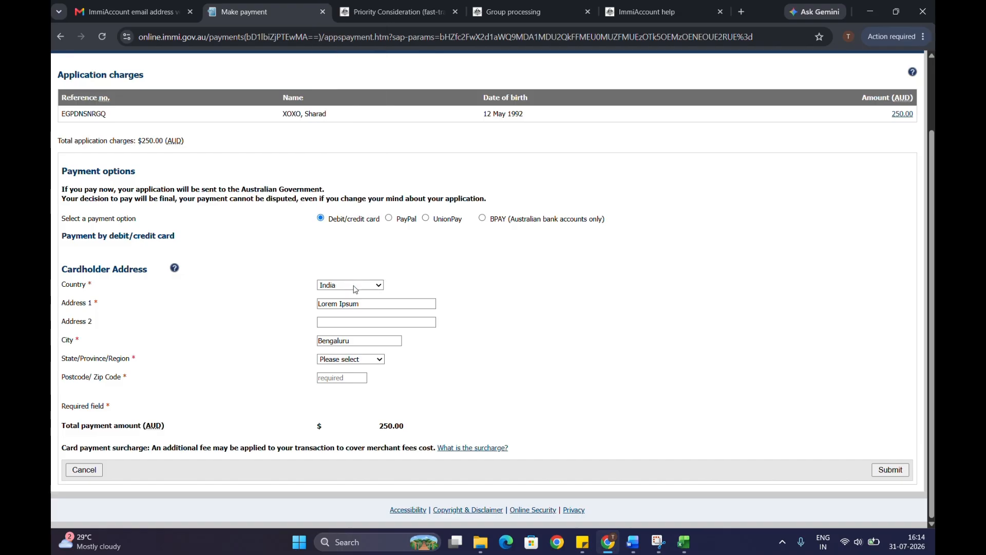
pyautogui.click(341, 361)
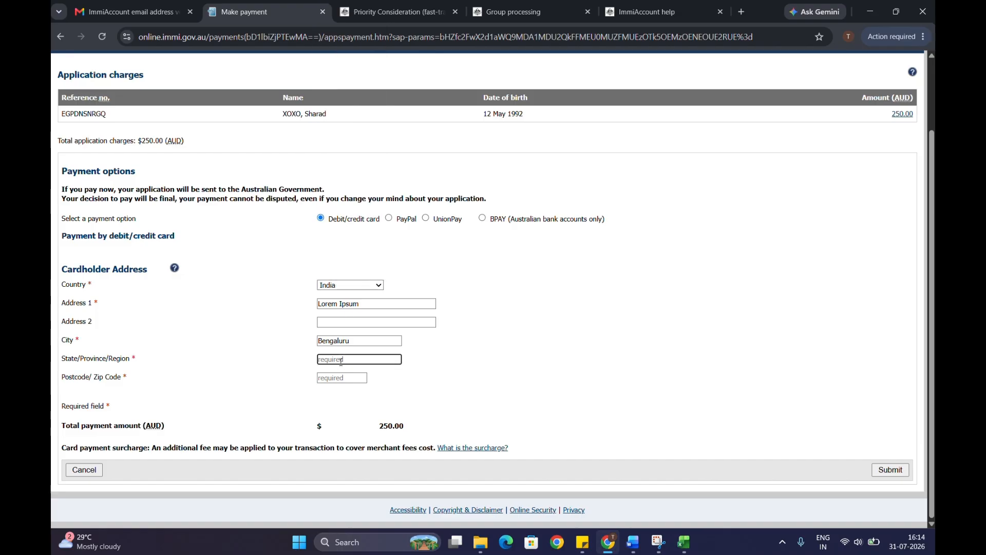
pyautogui.write('Karnataka')
pyautogui.press('Tab')
pyautogui.write('5')
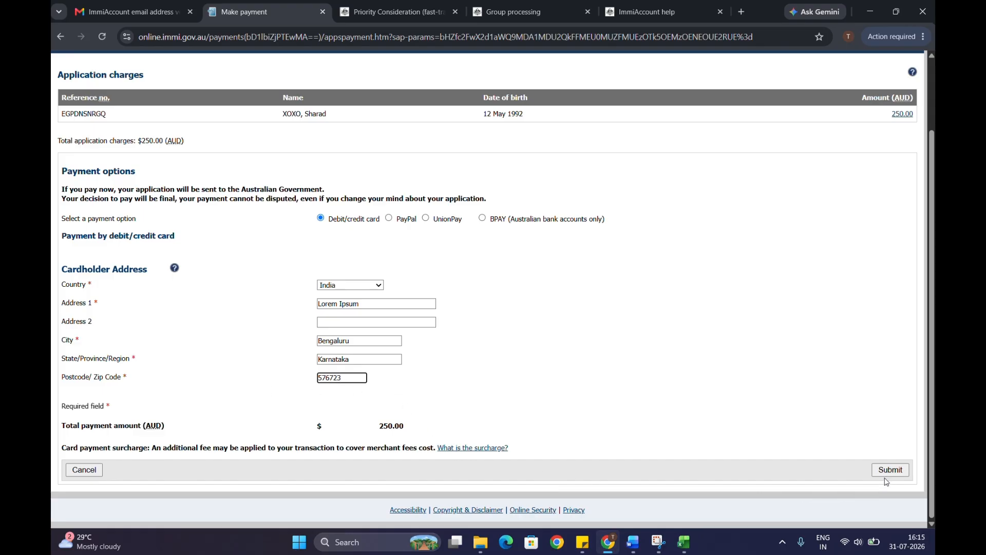
# Submit the payment details and confirm the $250.00 debit/credit card payment
pyautogui.click(889, 471)
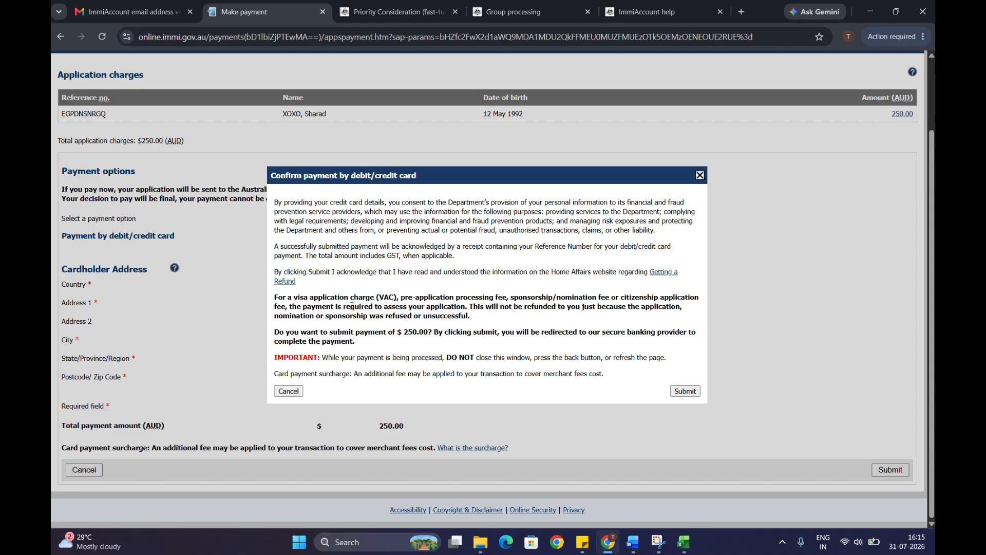
pyautogui.moveTo(274, 331); pyautogui.dragTo(363, 346)
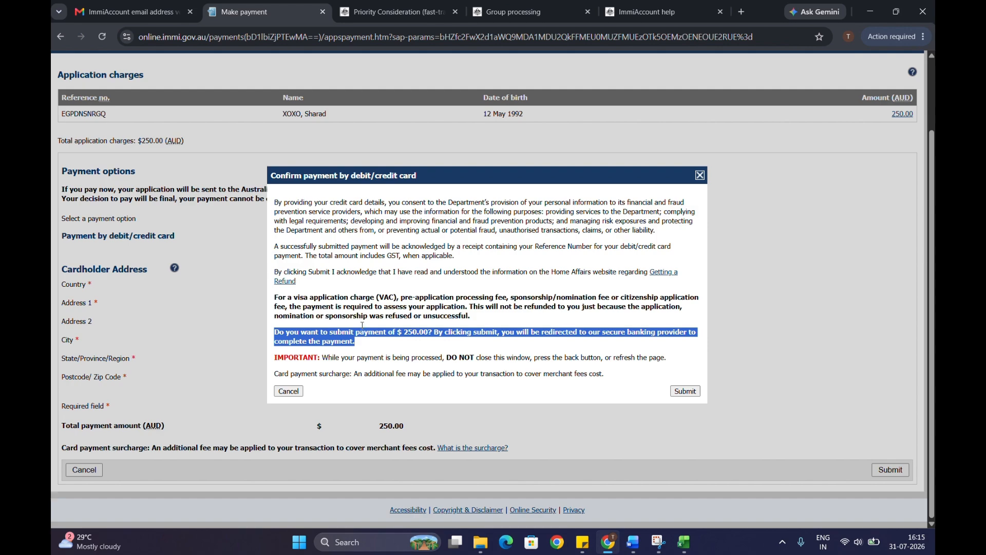
pyautogui.click(677, 391)
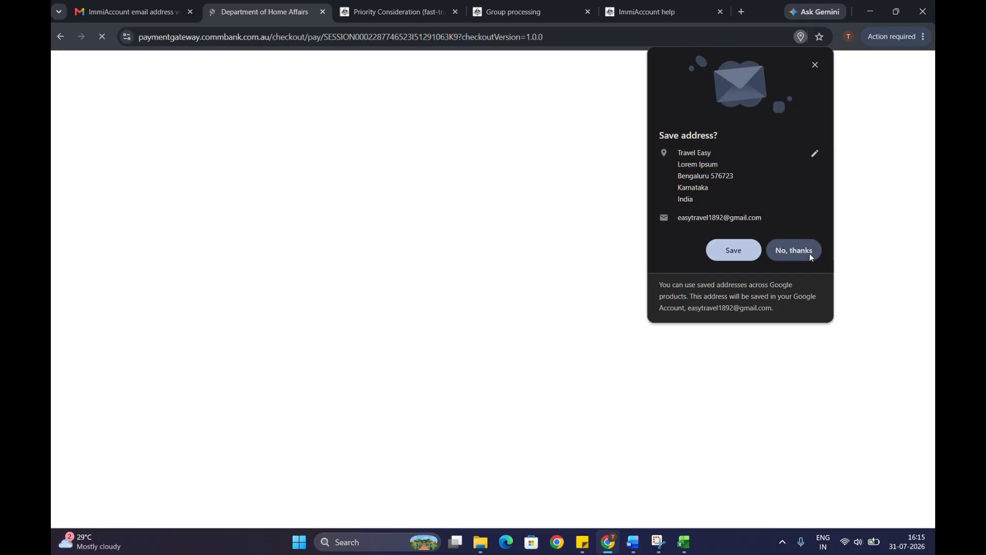
# Decline saving the address in the browser and view the card checkout form
pyautogui.click(809, 252)
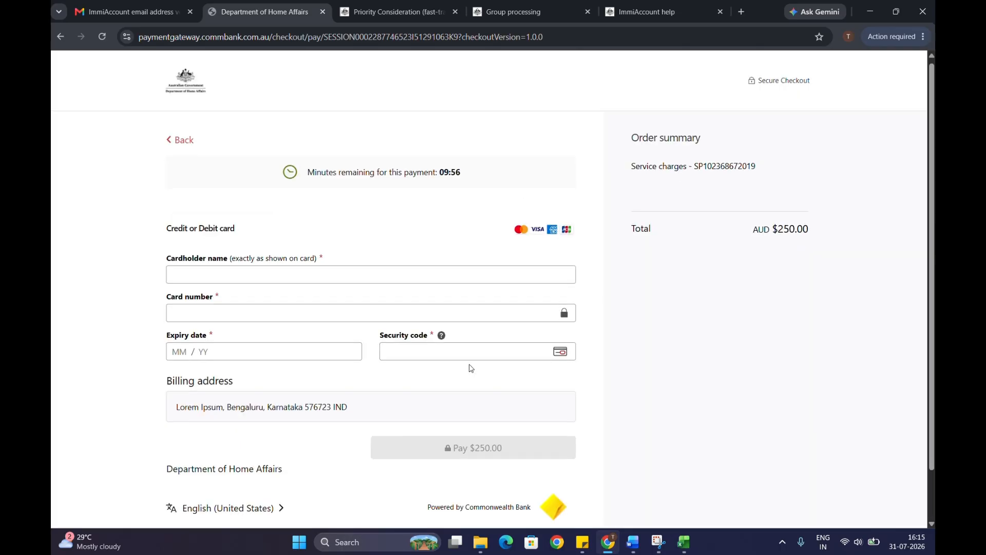
pyautogui.scroll(-1, 469, 367)
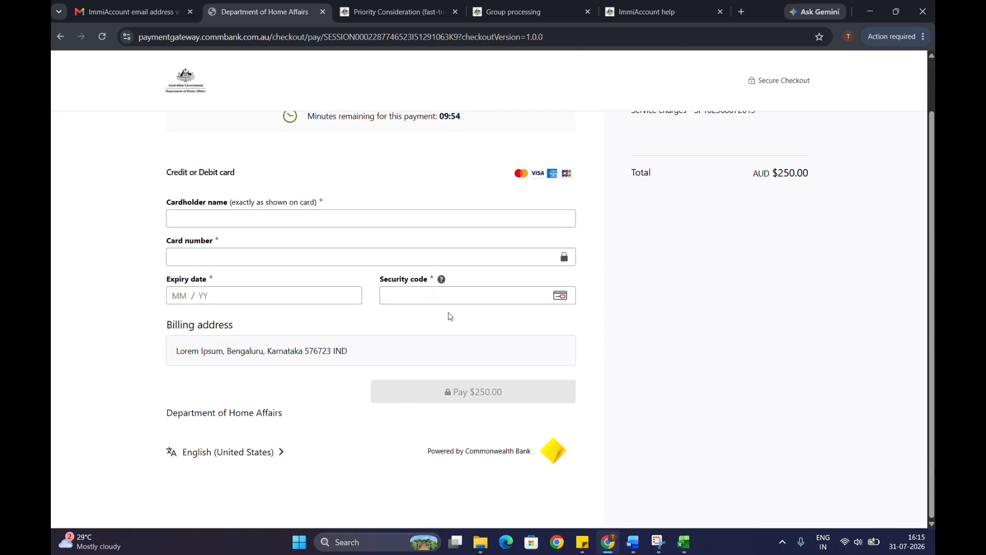
pyautogui.scroll(1, 464, 264)
pyautogui.scroll(-1, 458, 214)
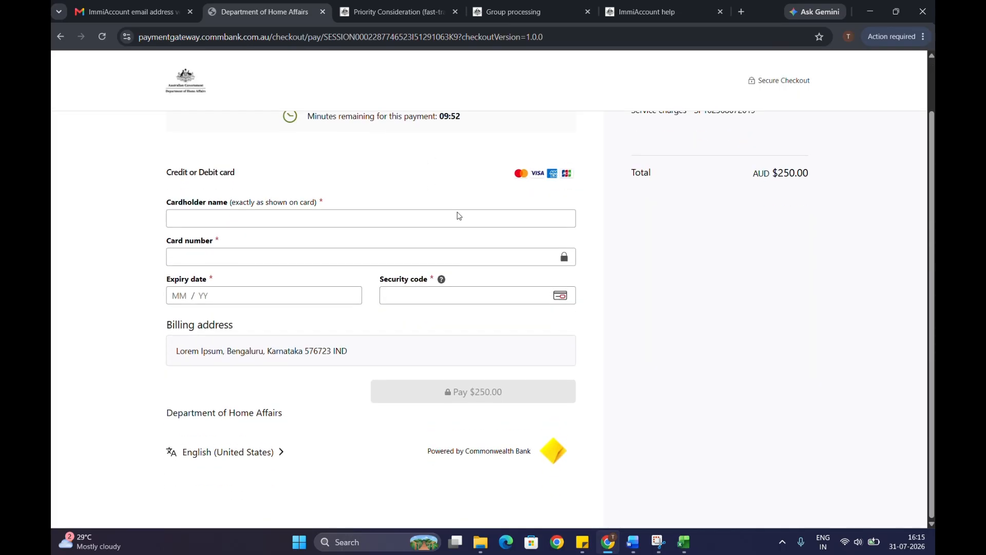